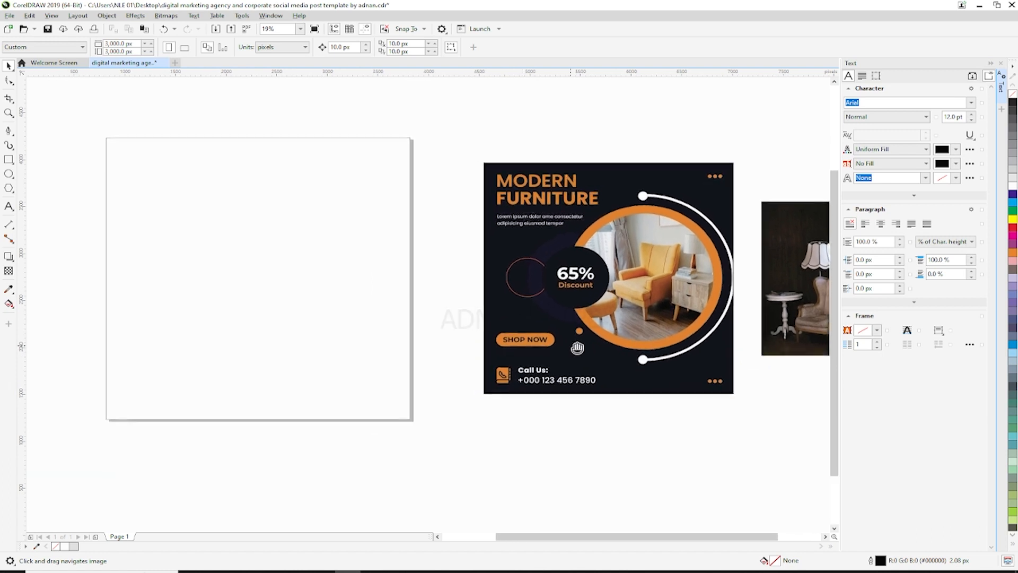
# Step: Create a 3,000 × 3,000 px rectangle that matches the page frame
pyautogui.moveTo(268, 334); pyautogui.dragTo(288, 325)
pyautogui.doubleClick(8, 159)
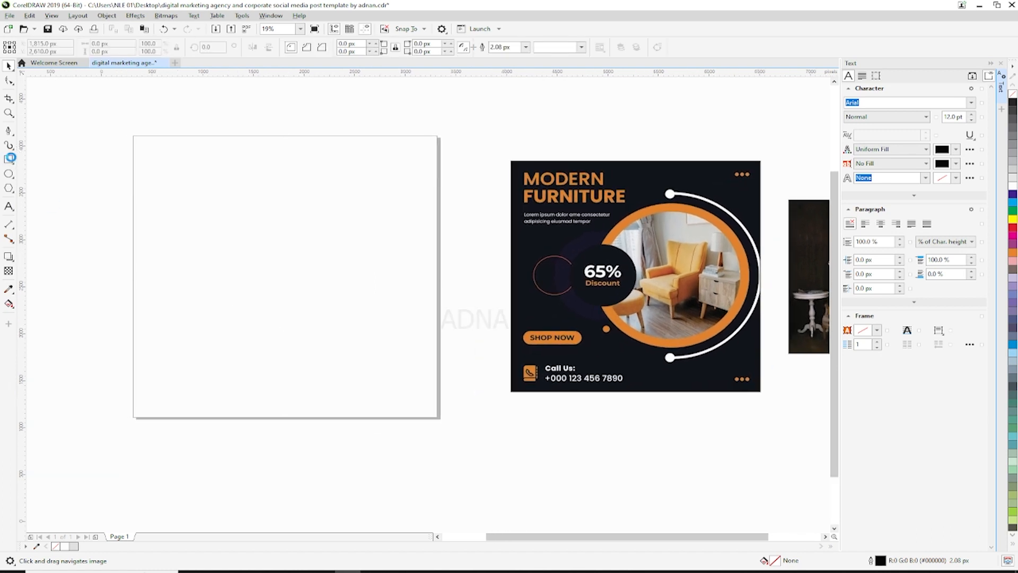
pyautogui.click(8, 66)
pyautogui.click(293, 157)
pyautogui.moveTo(304, 209); pyautogui.dragTo(298, 208)
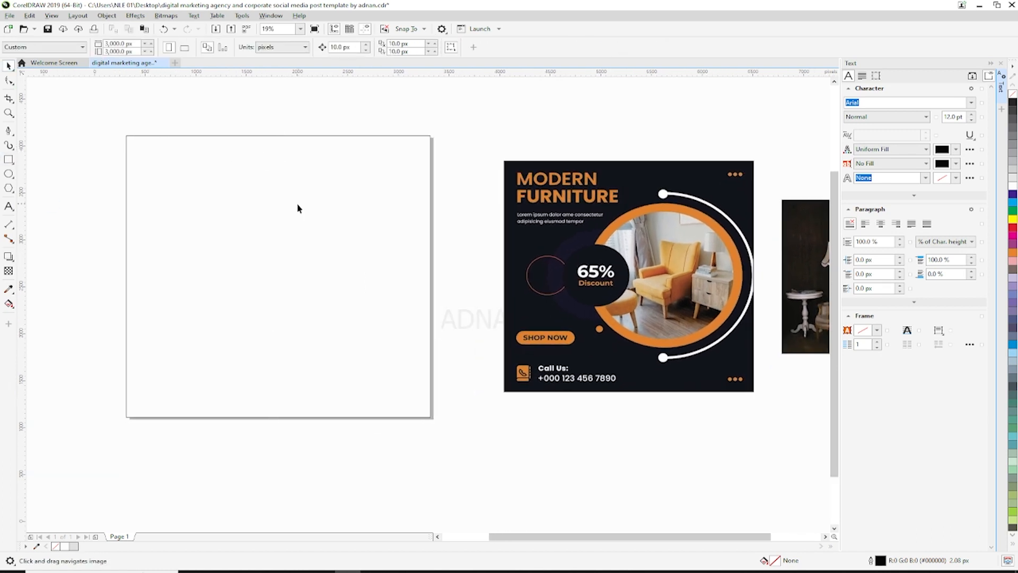
# Step: Fill the page-sized rectangle with the dark background colour sampled from the furniture design, CMYK 82, 73, 60, 82
pyautogui.click(297, 239)
pyautogui.hotkey('shift', 'F11')
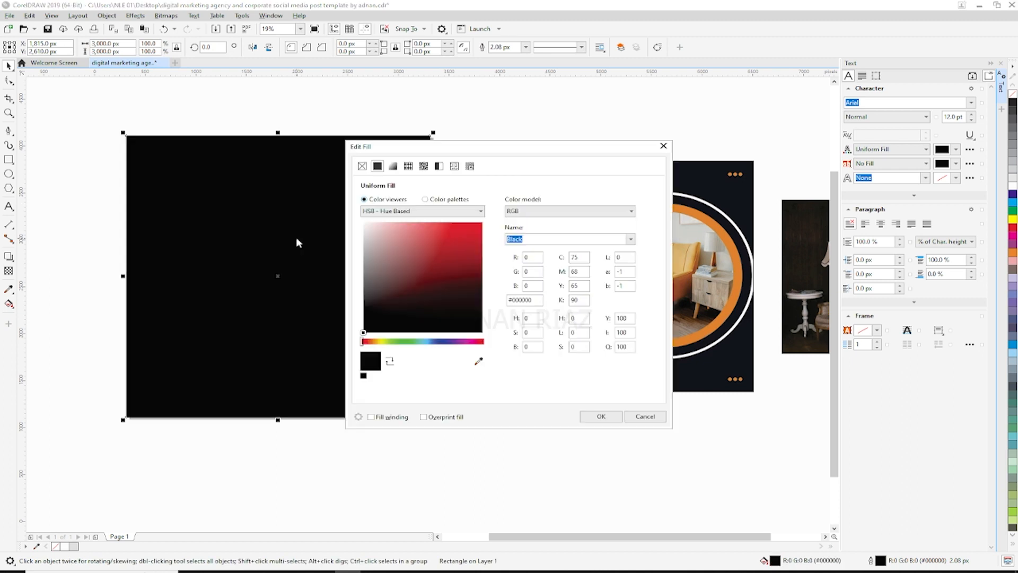
pyautogui.moveTo(578, 146); pyautogui.dragTo(472, 147)
pyautogui.click(372, 361)
pyautogui.click(695, 176)
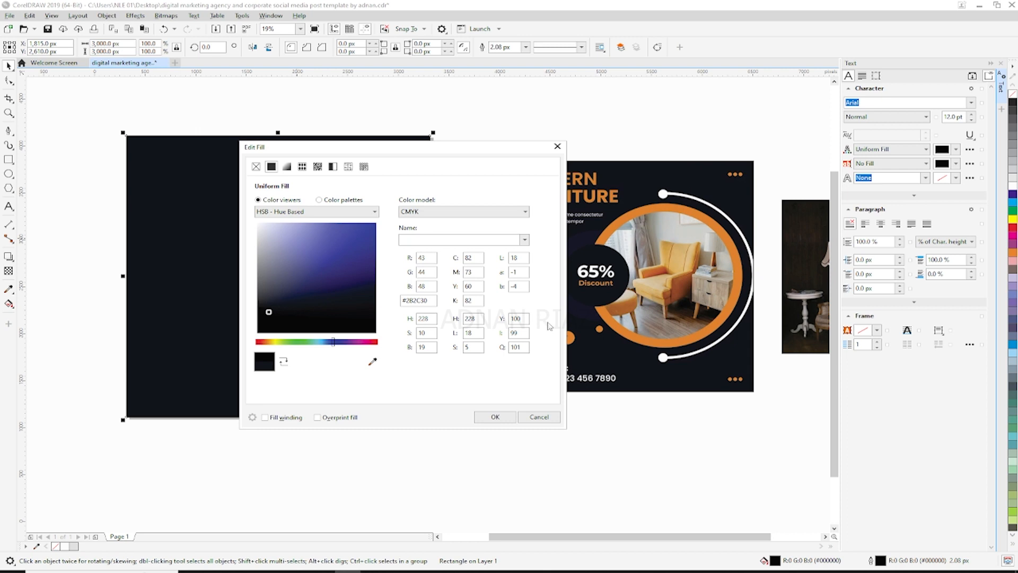
pyautogui.click(495, 418)
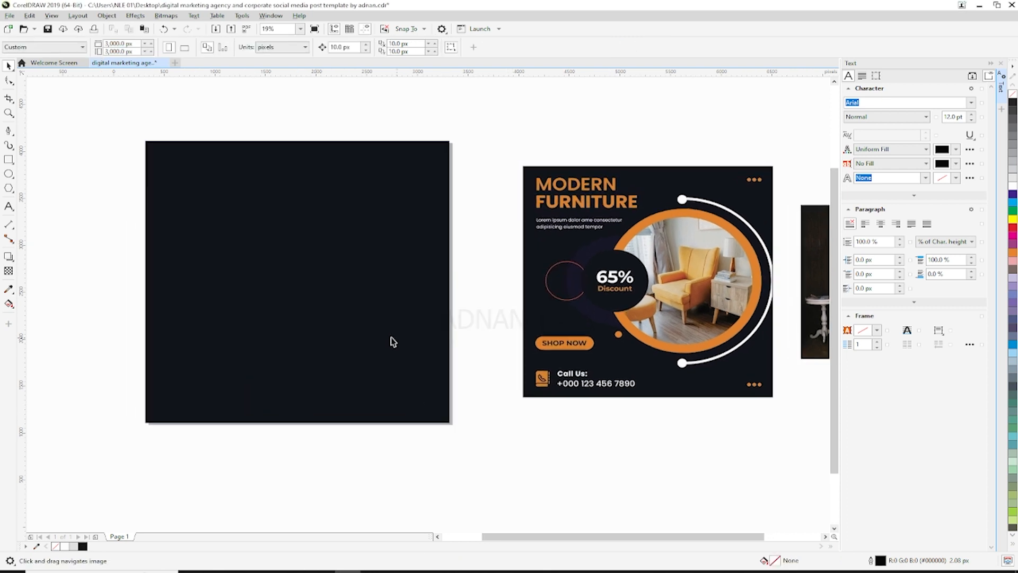
# Step: Add a one-step inward contour of about 106 px to the background rectangle and break the contour apart
pyautogui.click(9, 258)
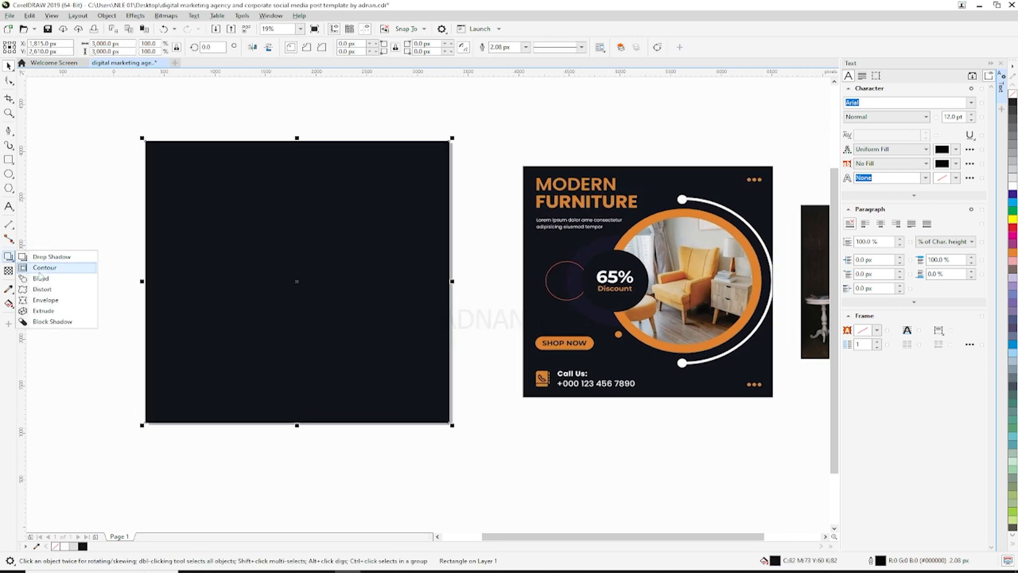
pyautogui.click(74, 273)
pyautogui.moveTo(147, 249); pyautogui.dragTo(158, 142)
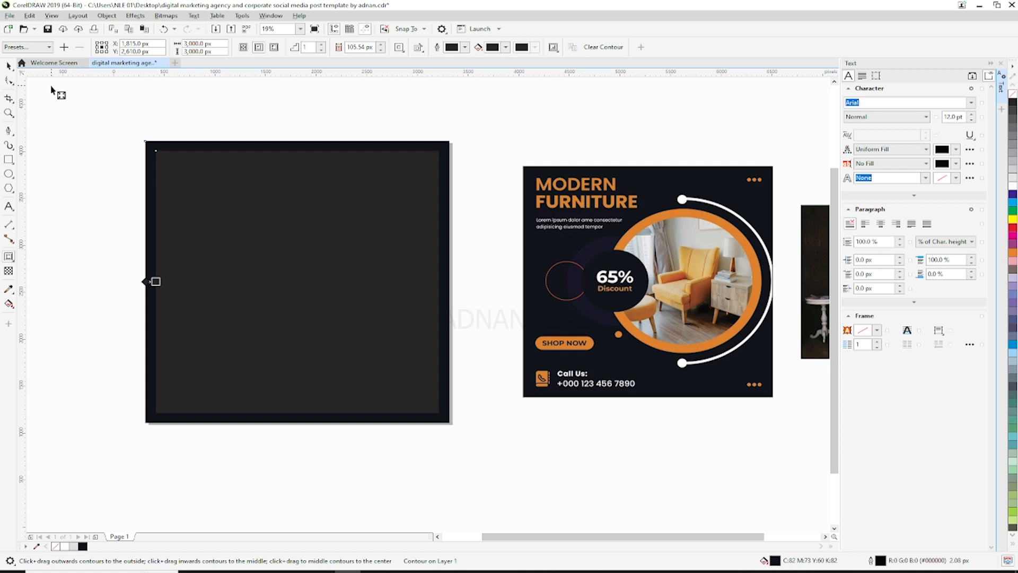
pyautogui.click(9, 65)
pyautogui.rightClick(193, 160)
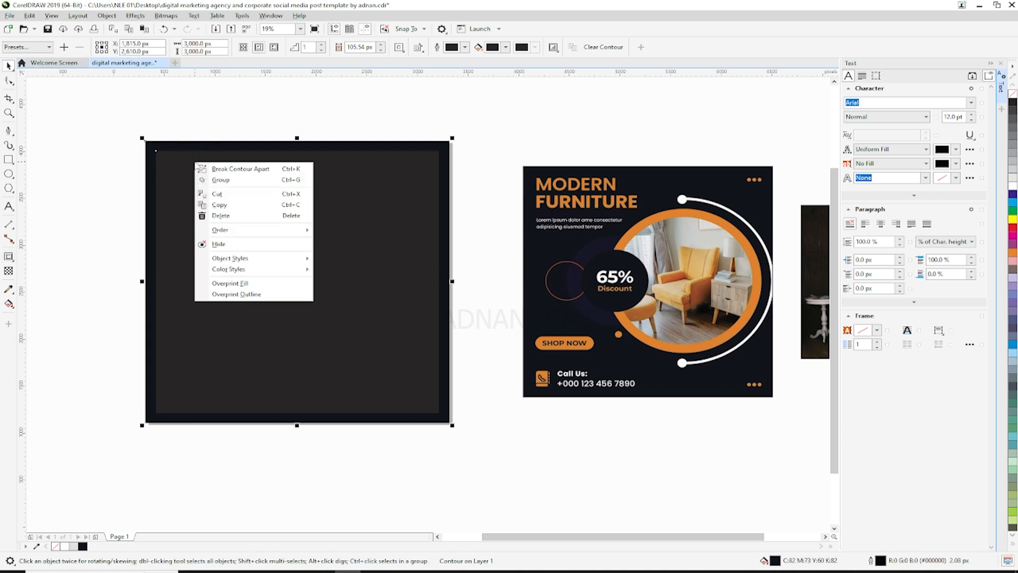
pyautogui.click(227, 170)
# Step: Give the inner contour rectangle a white outline and remove its fill
pyautogui.click(240, 200)
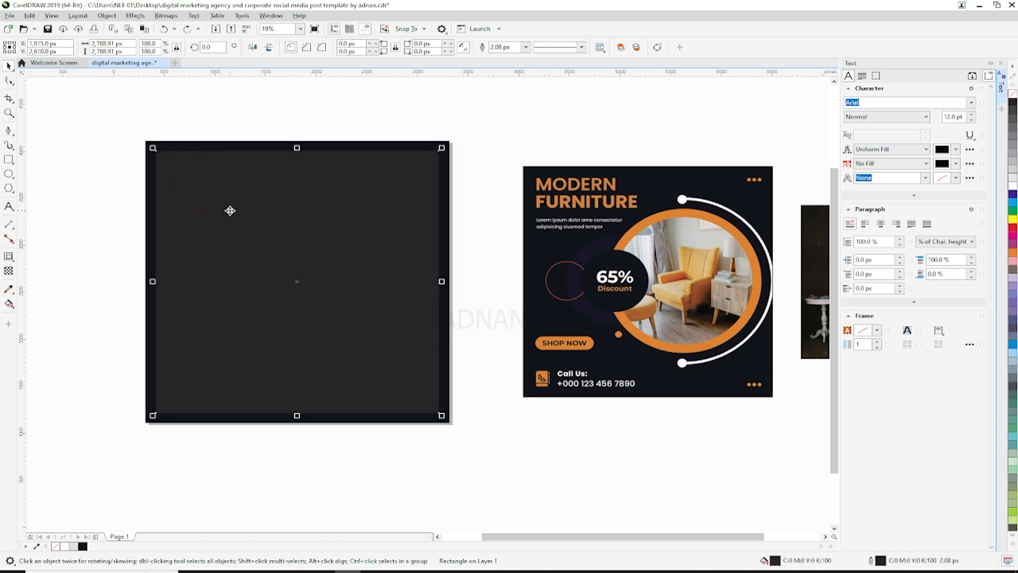
pyautogui.rightClick(1014, 186)
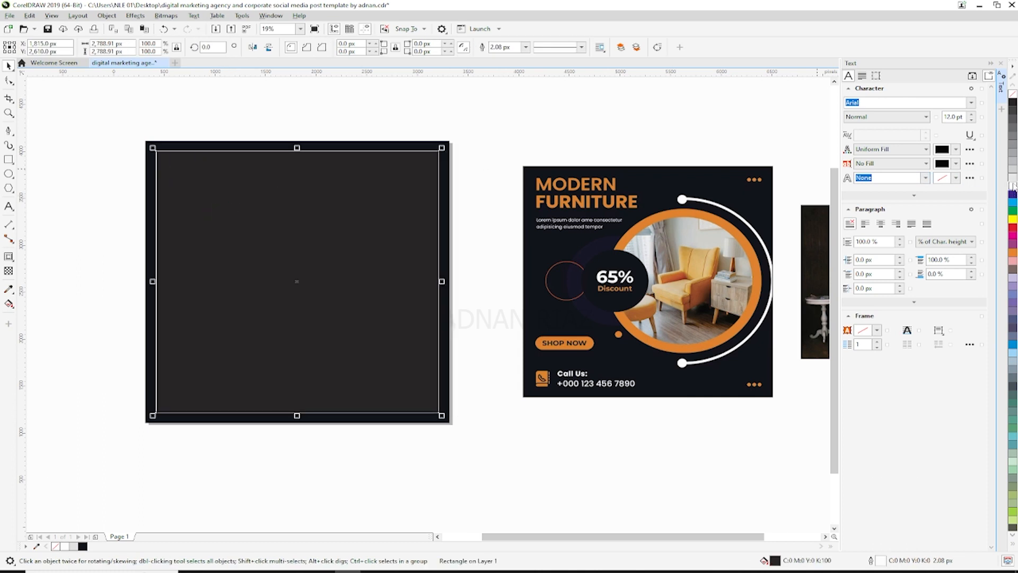
pyautogui.click(1012, 94)
pyautogui.click(501, 110)
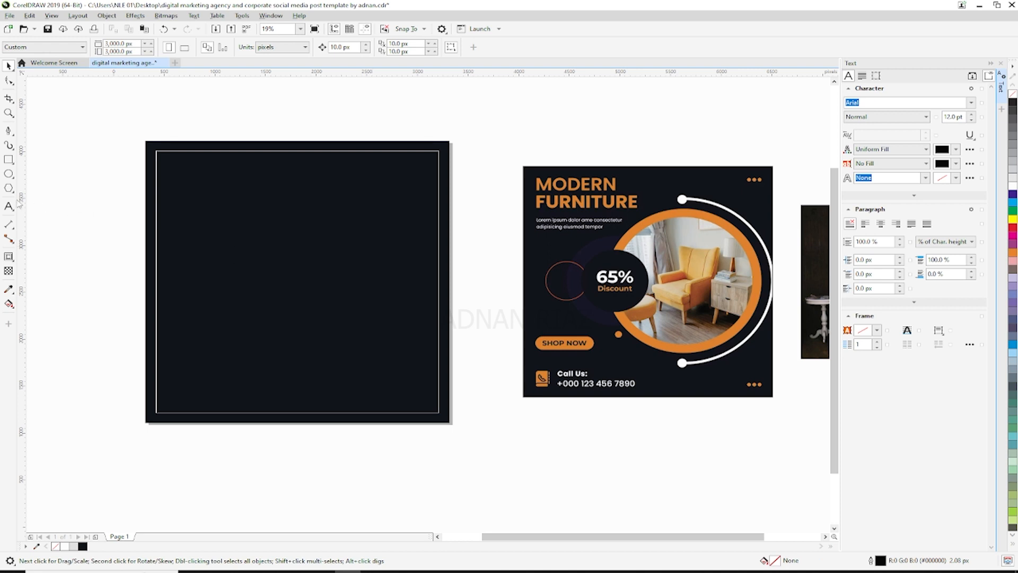
# Step: Draw a circle about 1,602 px in diameter and centre it vertically on the right half of the dark background
pyautogui.click(8, 174)
pyautogui.moveTo(299, 216); pyautogui.dragTo(374, 369)
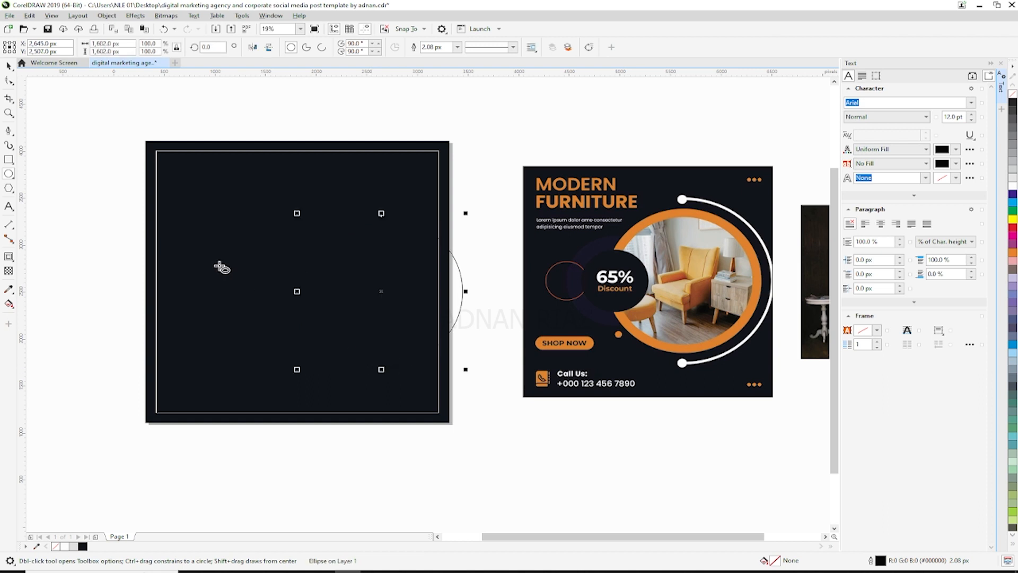
pyautogui.click(9, 66)
pyautogui.click(205, 276)
pyautogui.click(307, 127)
pyautogui.moveTo(364, 291); pyautogui.dragTo(341, 289)
pyautogui.keyDown('shift'); pyautogui.click(227, 305); pyautogui.keyUp('shift')
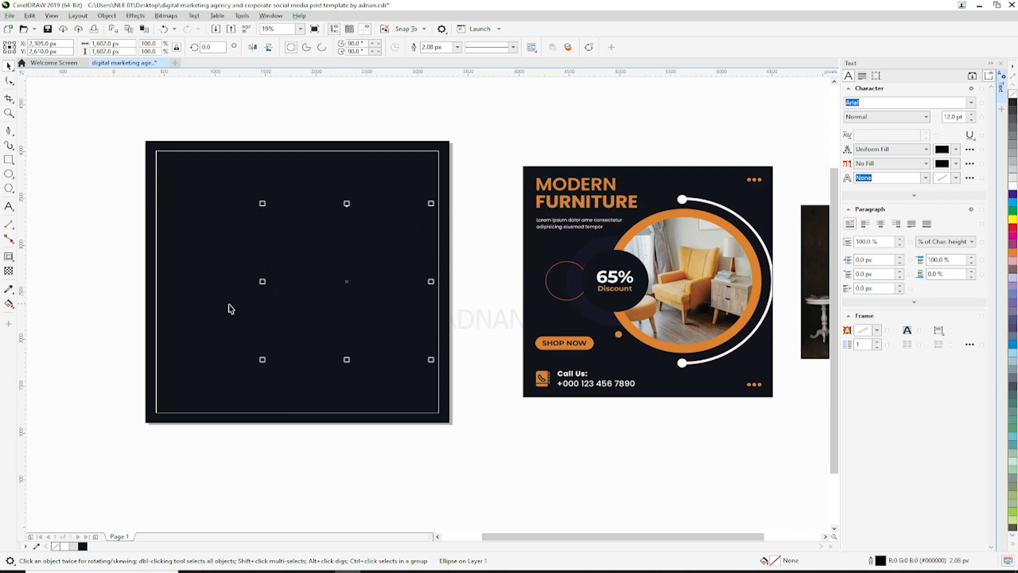
# Step: Fill the circle on the dark background with 20% black
pyautogui.click(125, 318)
pyautogui.click(290, 297)
pyautogui.click(1012, 173)
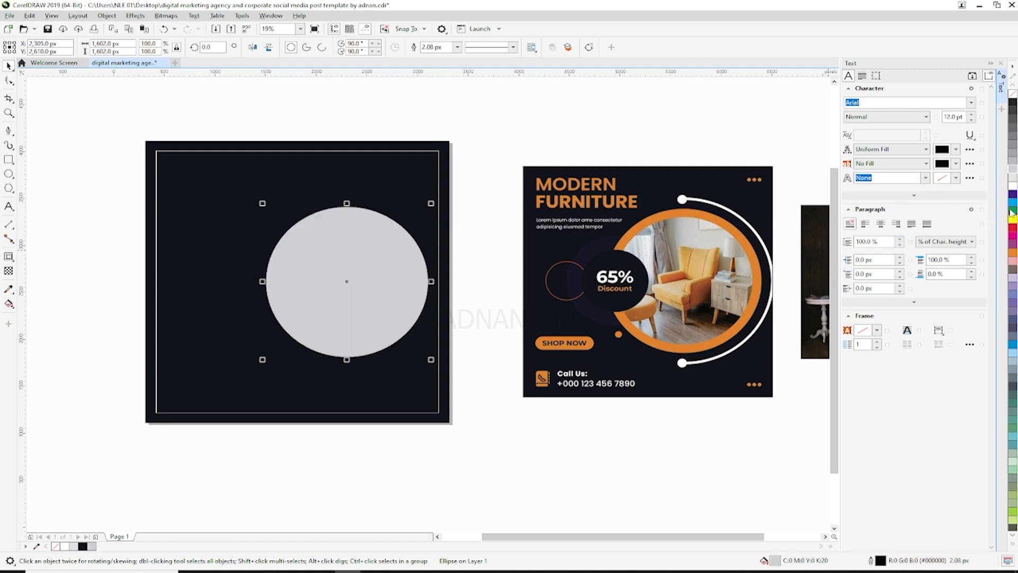
# Step: Try a 30% black and a cyan outline on the grey circle, and look at its outline pen settings
pyautogui.rightClick(1012, 166)
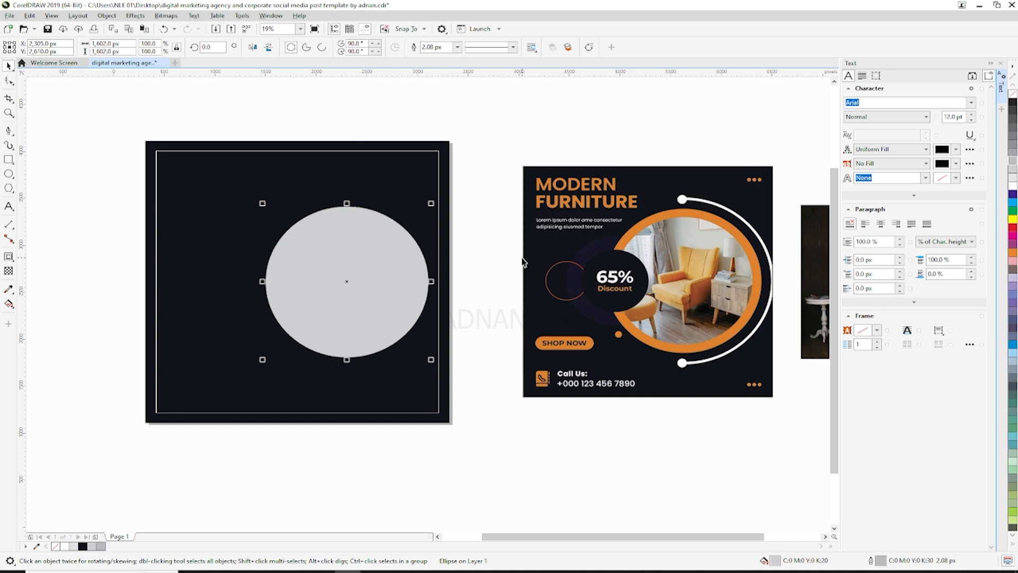
pyautogui.rightClick(1012, 204)
pyautogui.press('F12')
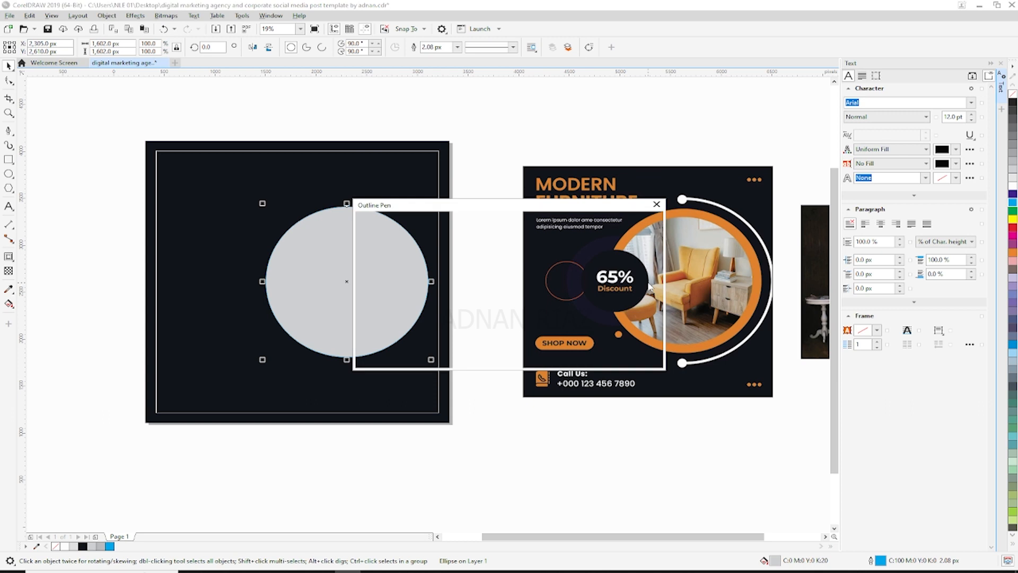
pyautogui.click(638, 359)
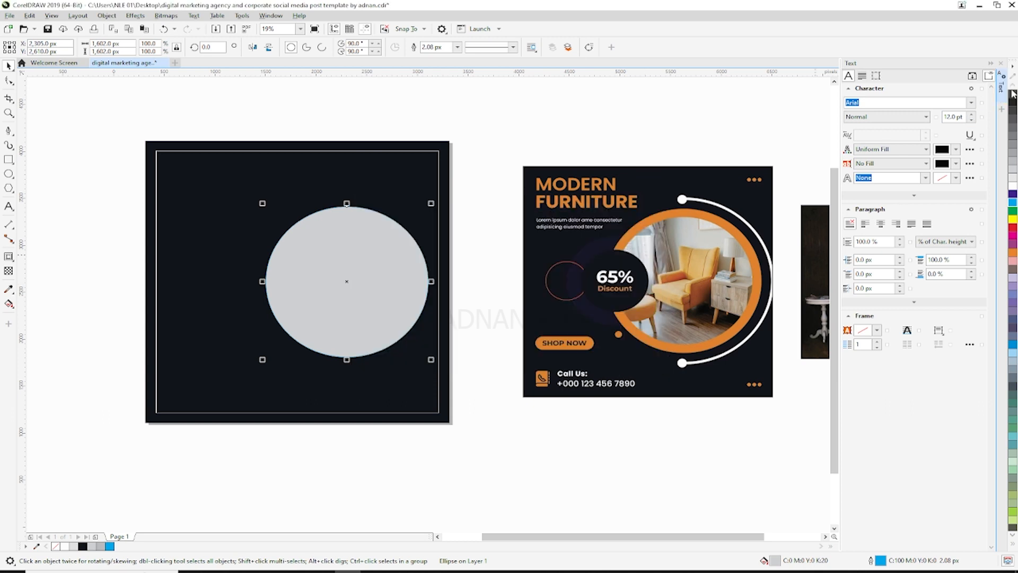
# Step: Make a concentric, outline-free copy about 1,809 px wide behind the grey circle, filled with the reference ring's sampled orange, CMYK 4, 60, 100, 0
pyautogui.moveTo(430, 203); pyautogui.dragTo(438, 195)
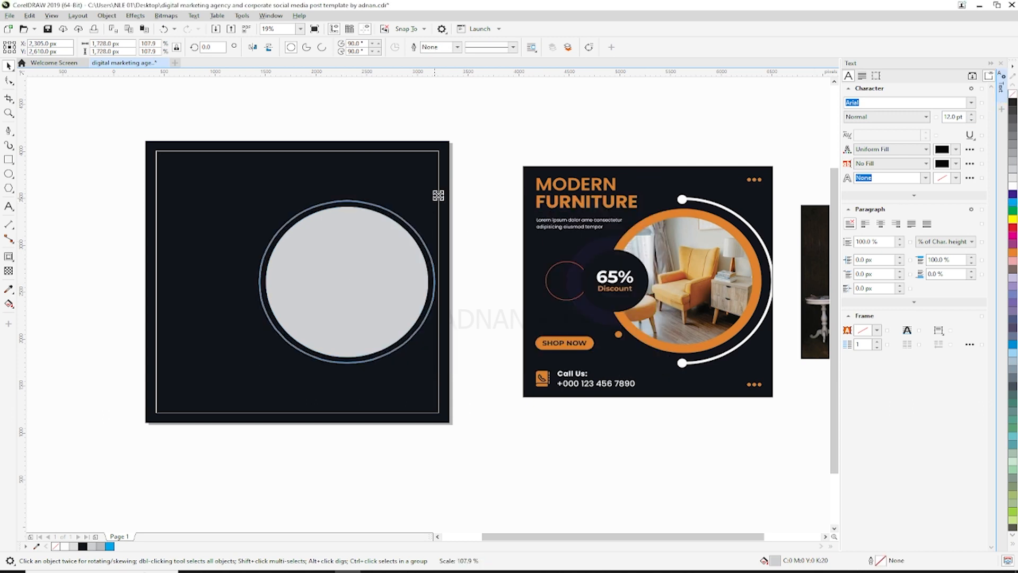
pyautogui.moveTo(438, 195); pyautogui.dragTo(440, 194)
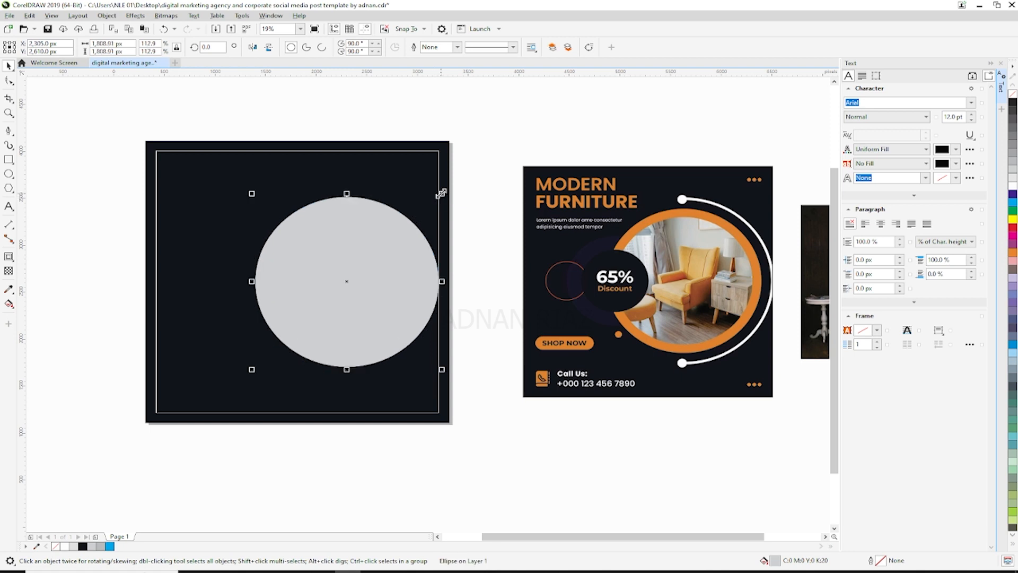
pyautogui.hotkey('shift', 'F11')
pyautogui.moveTo(498, 141); pyautogui.dragTo(387, 128)
pyautogui.click(373, 329)
pyautogui.click(684, 217)
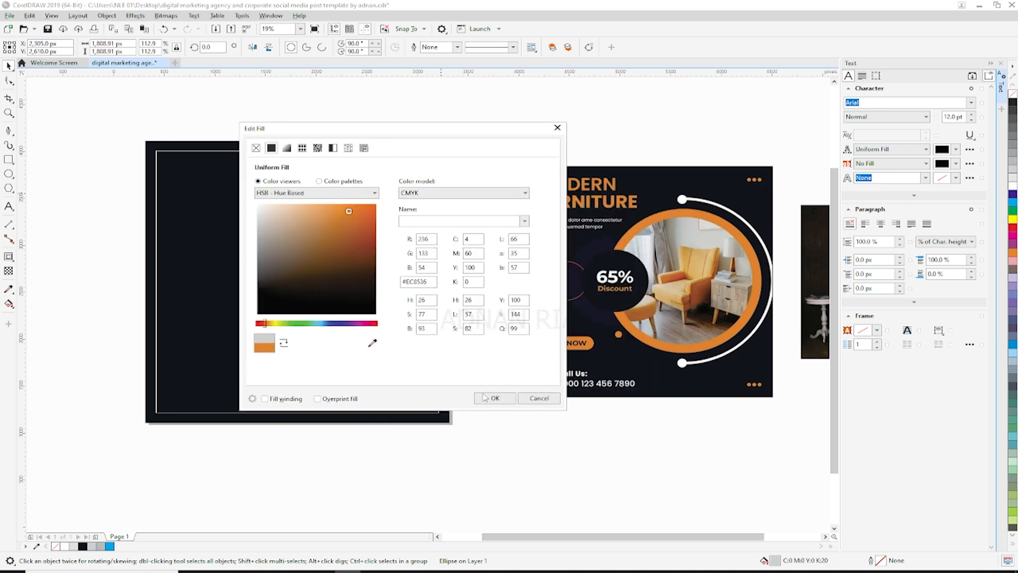
pyautogui.click(484, 398)
pyautogui.press('Escape')
# Step: Scale the grey and orange circles down together around their centre until the orange one is about 1,644 px wide, and save the document
pyautogui.moveTo(478, 185); pyautogui.dragTo(236, 380)
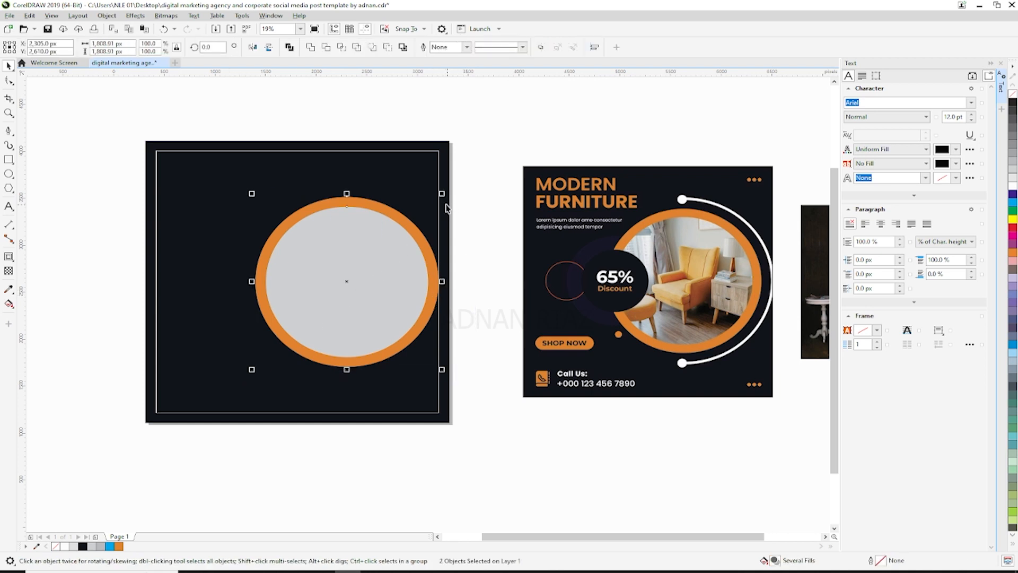
pyautogui.moveTo(443, 194); pyautogui.dragTo(436, 199)
pyautogui.press('Escape')
pyautogui.hotkey('ctrl', 's')
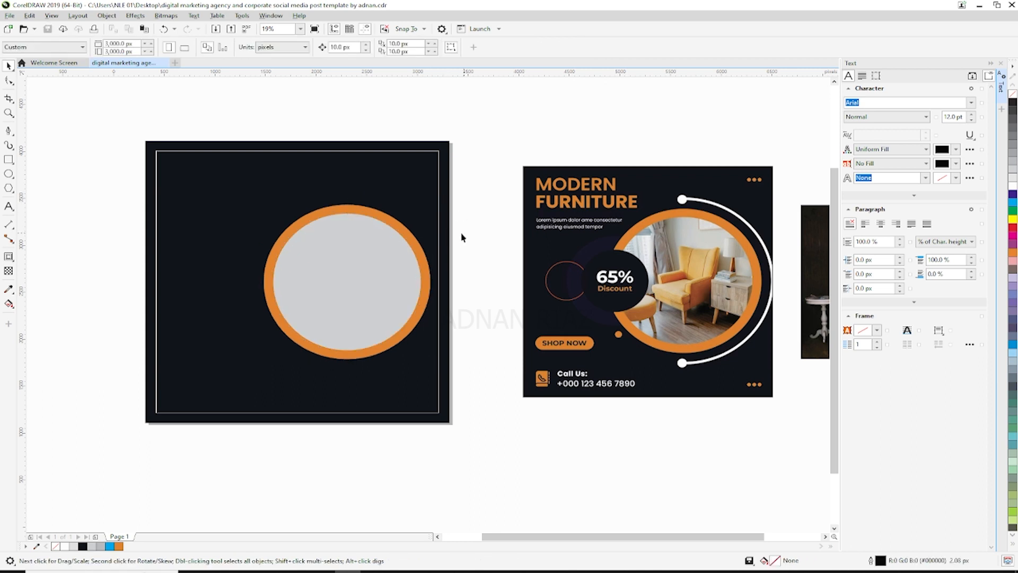
# Step: Make a concentric copy of the orange circle about 1,894 px wide, with no fill and a white outline
pyautogui.click(413, 232)
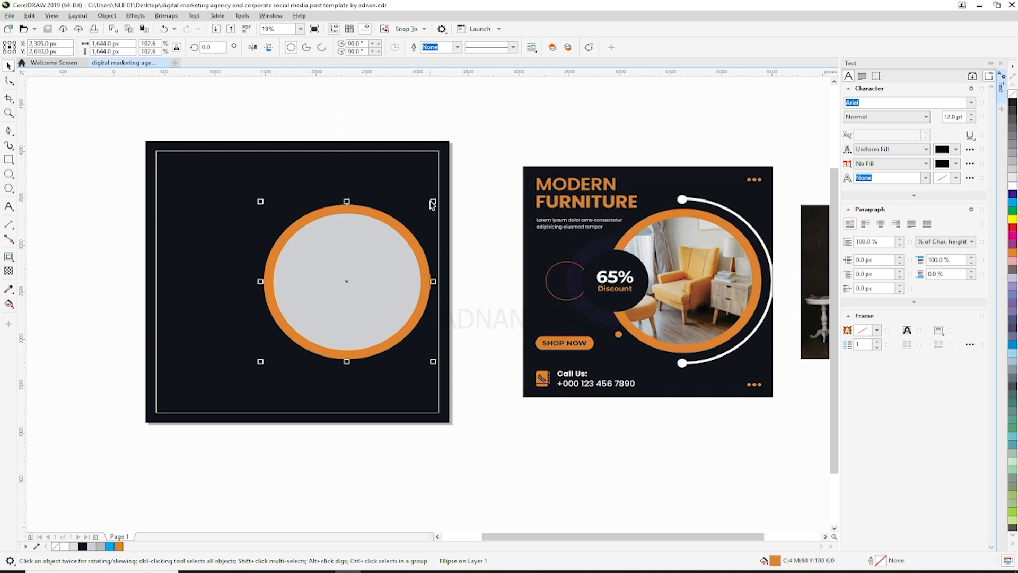
pyautogui.moveTo(434, 200); pyautogui.dragTo(446, 186)
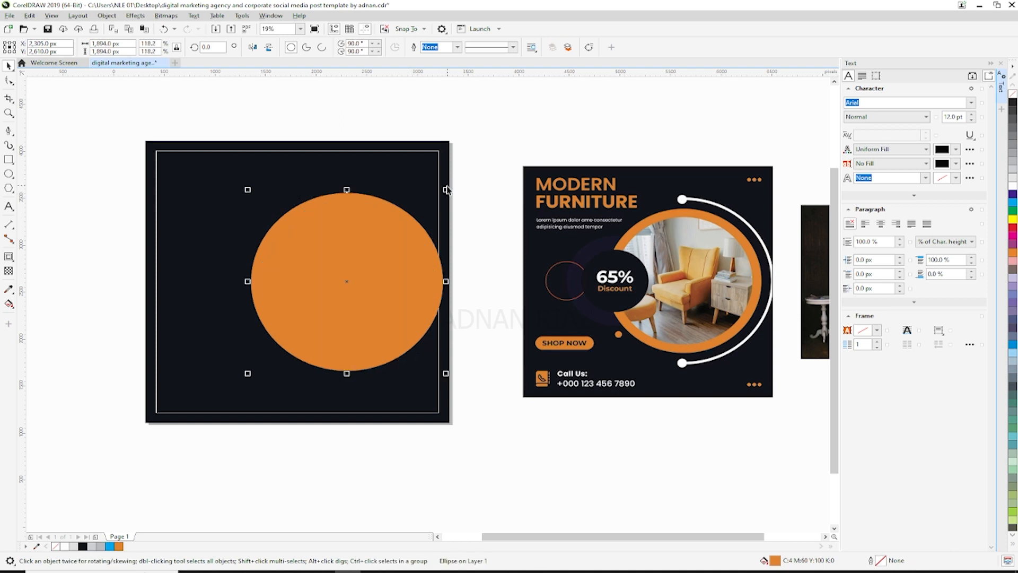
pyautogui.click(1013, 97)
pyautogui.rightClick(1012, 186)
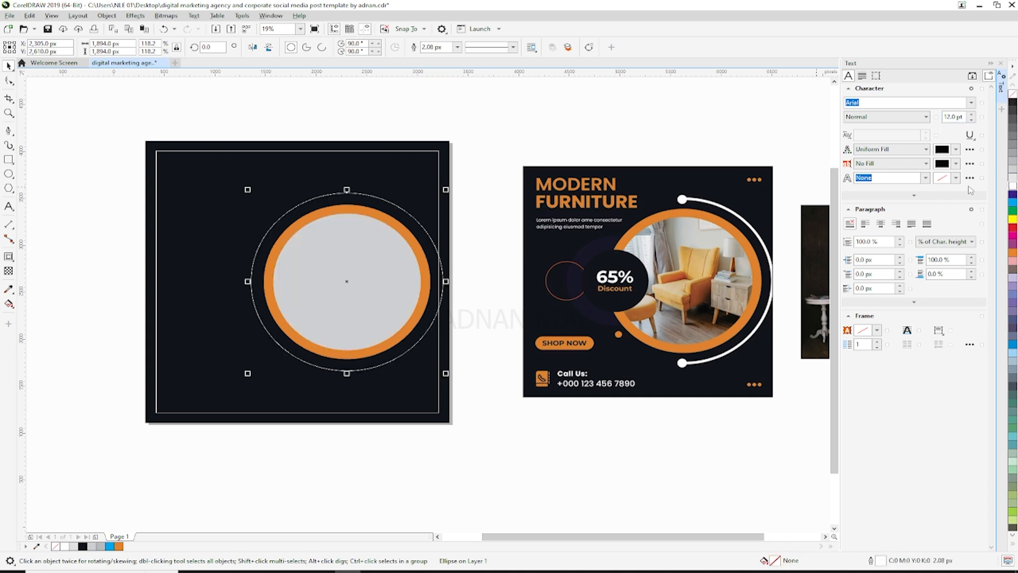
# Step: Try outline widths of 10, 25, 80 and 60 px on the outer white circle
pyautogui.click(457, 47)
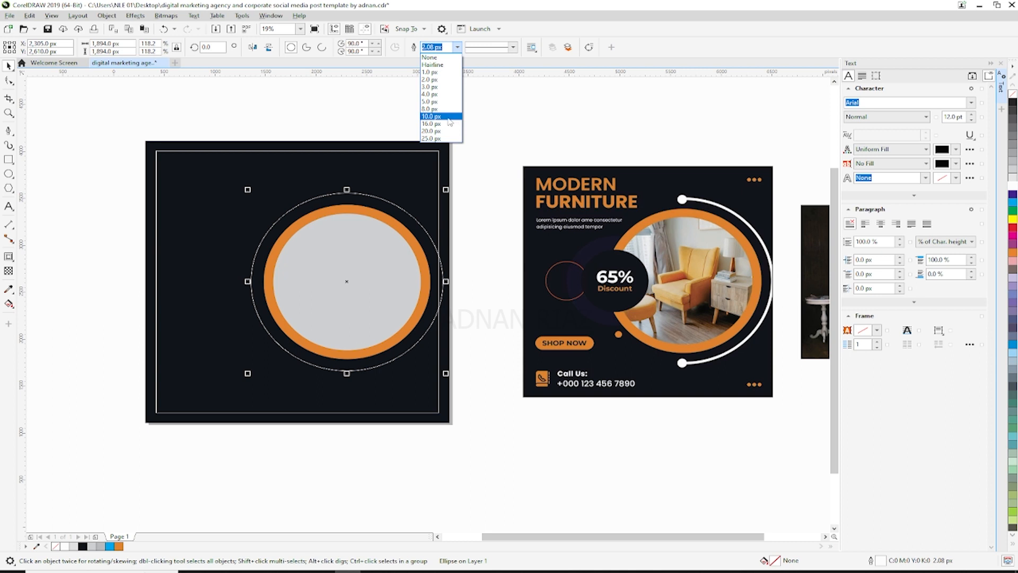
pyautogui.click(446, 122)
pyautogui.click(456, 47)
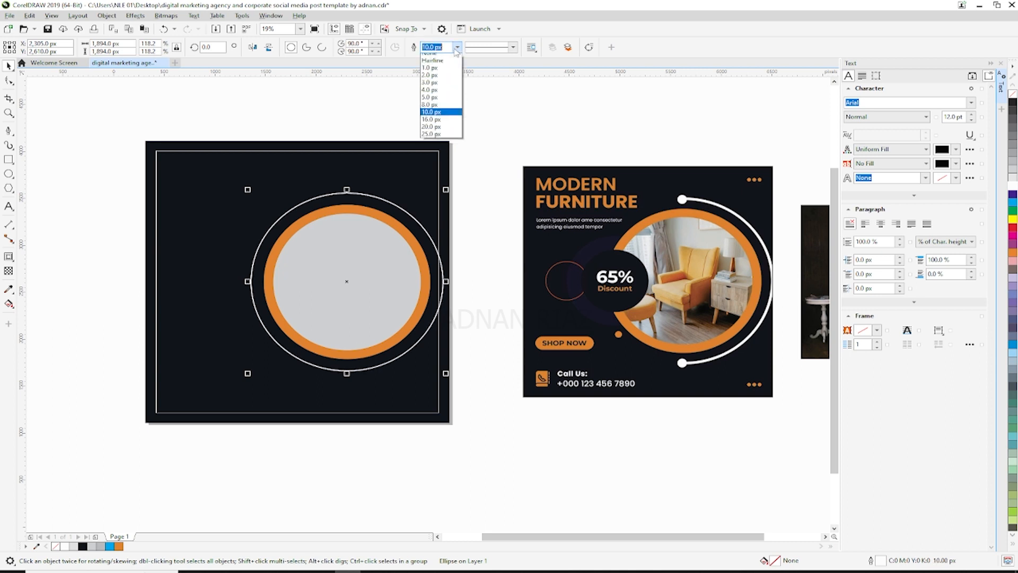
pyautogui.click(433, 138)
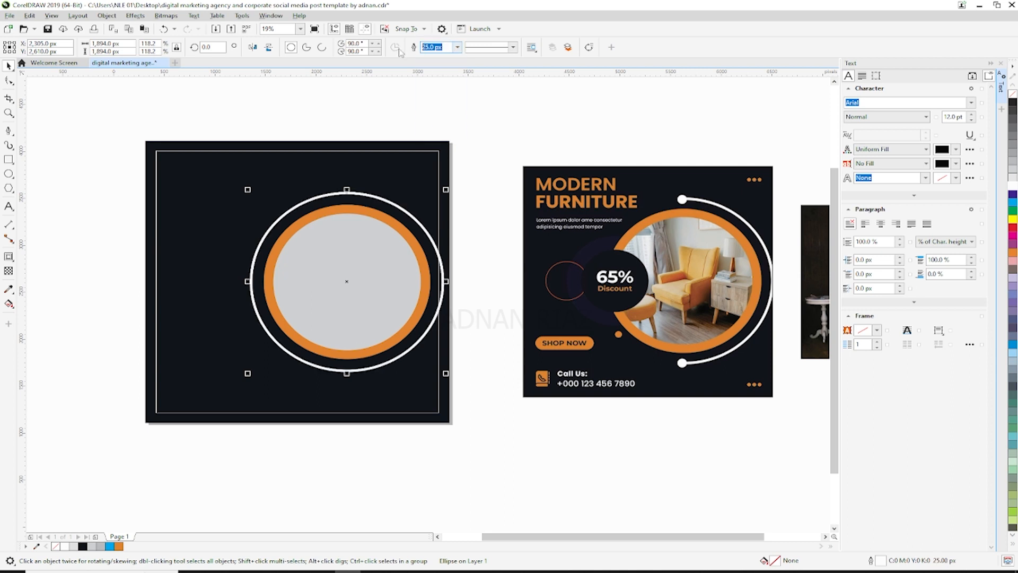
pyautogui.write('80')
pyautogui.press('Return')
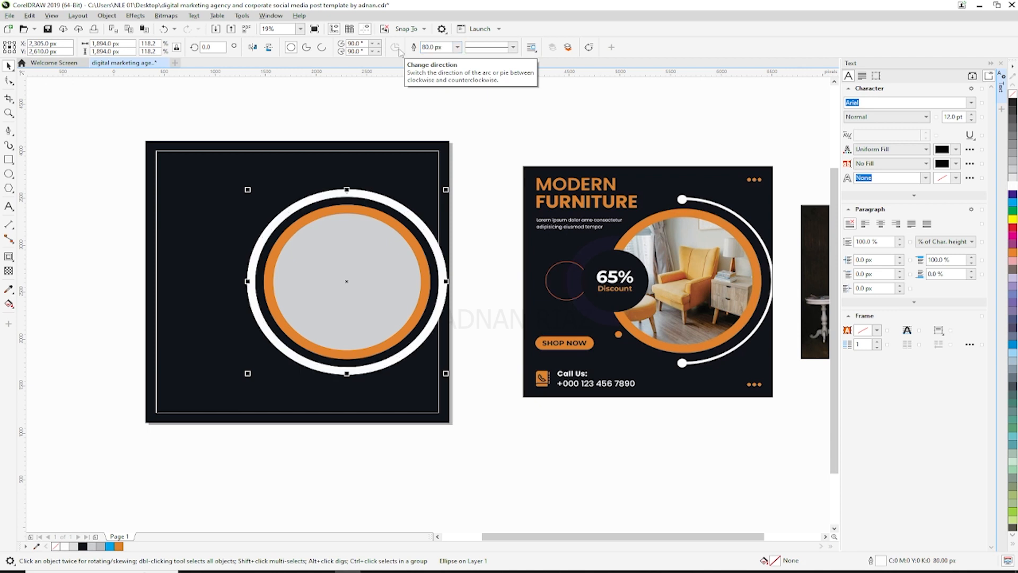
pyautogui.click(450, 47)
pyautogui.write('60')
pyautogui.press('Return')
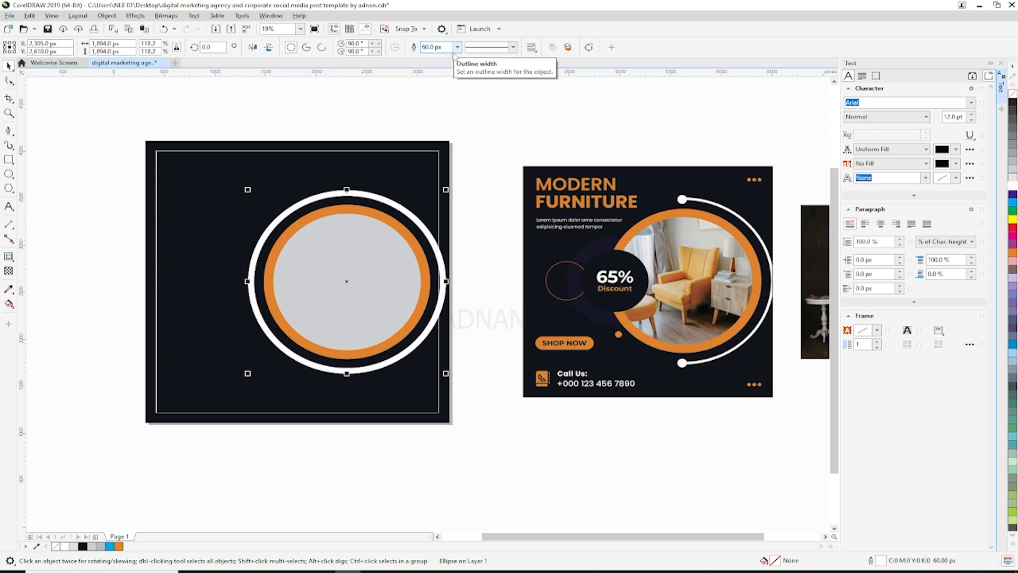
# Step: Set the outer white circle's outline width to 40 px and convert that outline to an object
pyautogui.click(432, 47)
pyautogui.write('40')
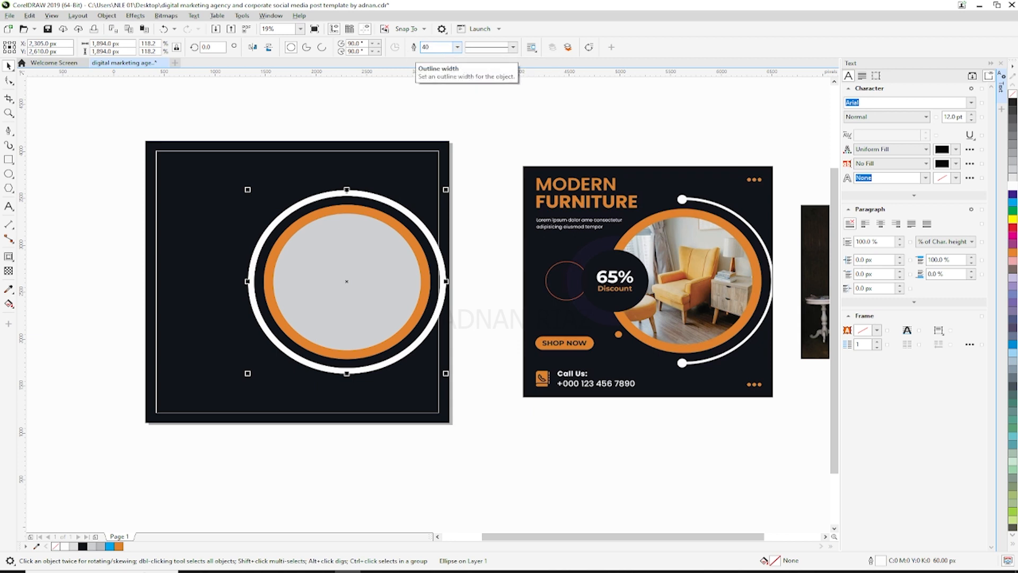
pyautogui.press('Return')
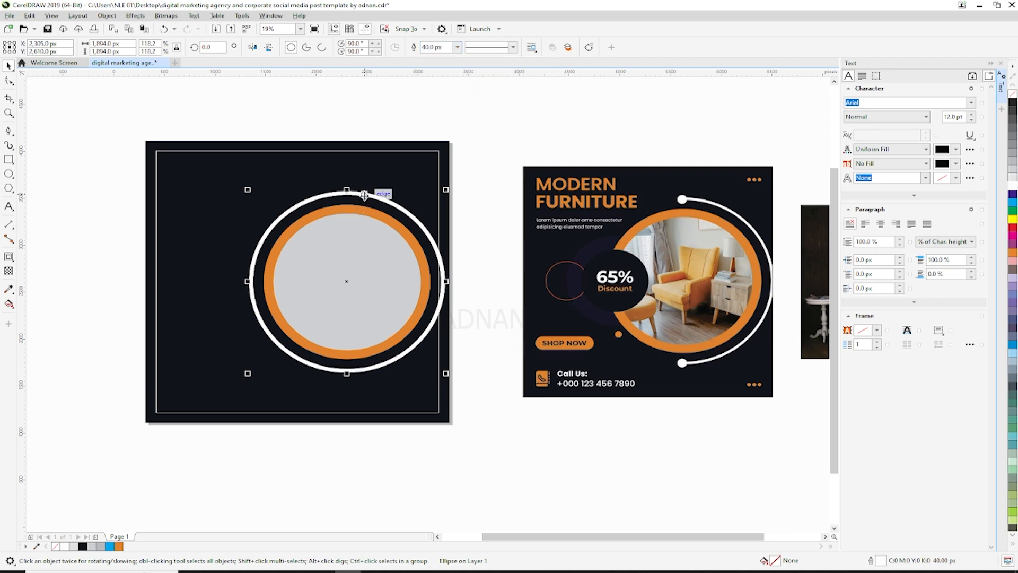
pyautogui.hotkey('ctrl', 'q')
pyautogui.click(102, 178)
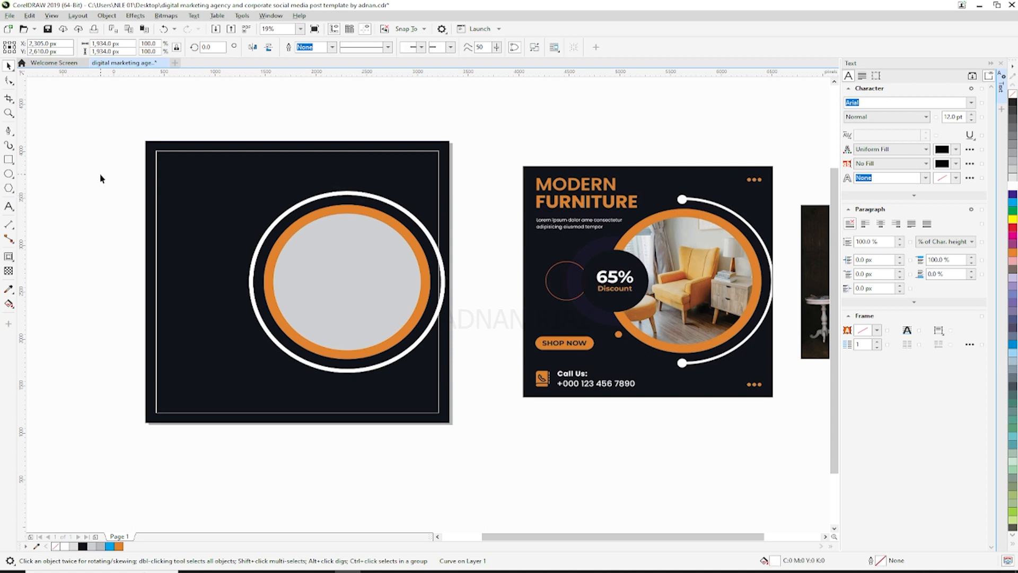
# Step: Trim away the left half of the white ring using a temporary rectangle drawn over it, and remove the rectangle
pyautogui.click(8, 159)
pyautogui.moveTo(167, 136); pyautogui.dragTo(348, 424)
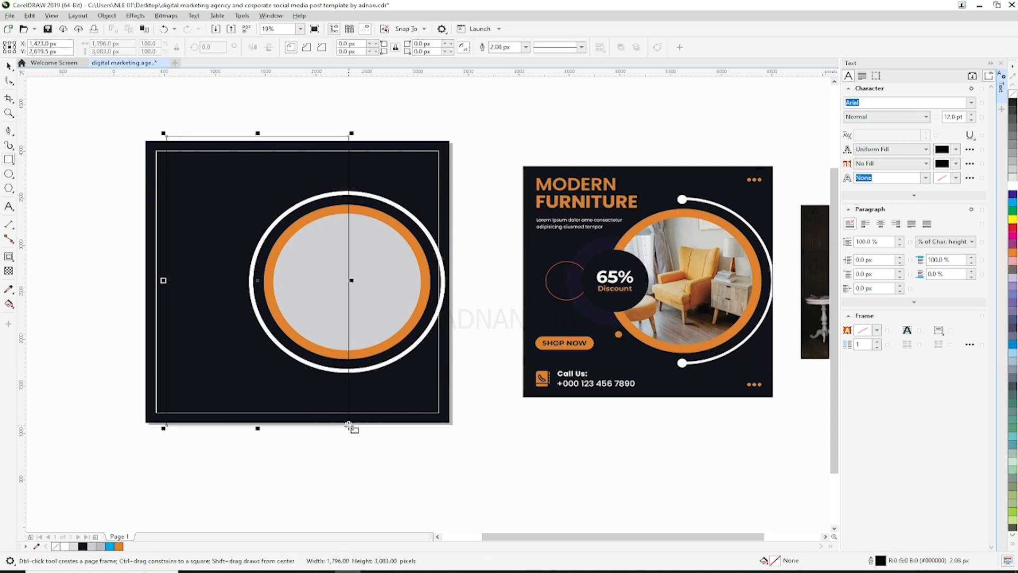
pyautogui.click(8, 66)
pyautogui.keyDown('shift'); pyautogui.click(393, 205); pyautogui.keyUp('shift')
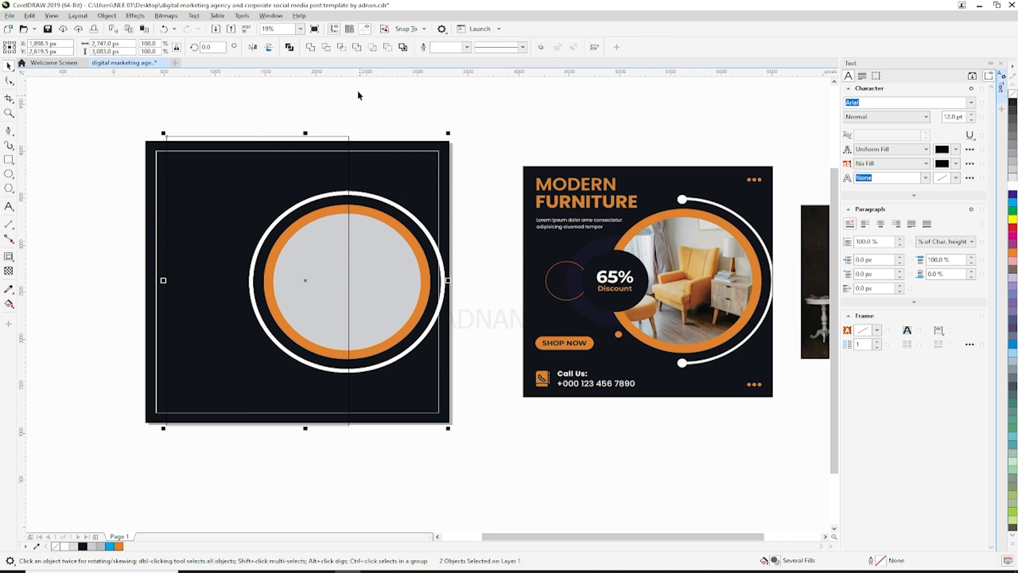
pyautogui.click(326, 47)
pyautogui.click(369, 104)
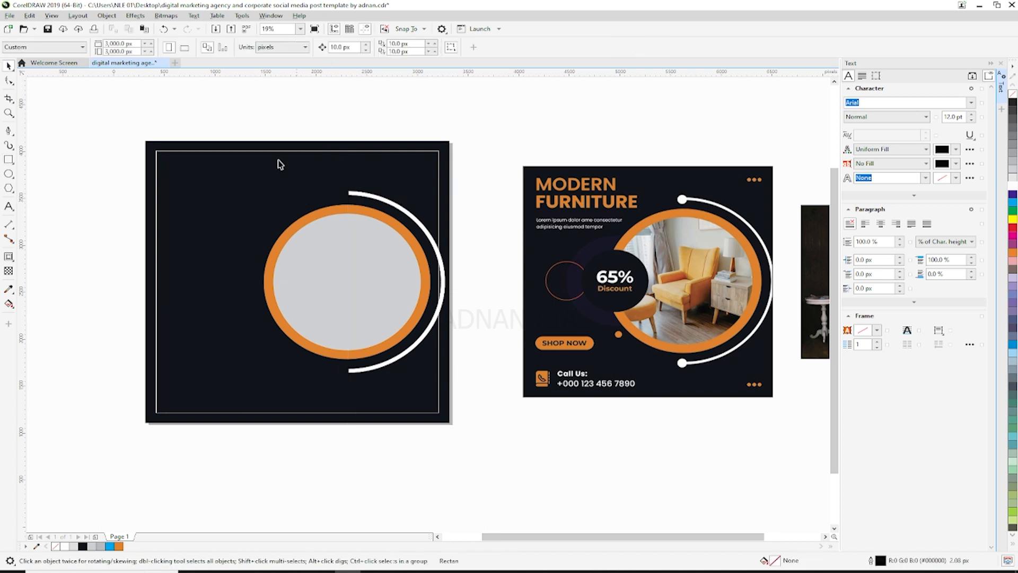
# Step: Draw a white circle about 115 px wide without an outline and centre it on the upper end of the white arc
pyautogui.click(9, 173)
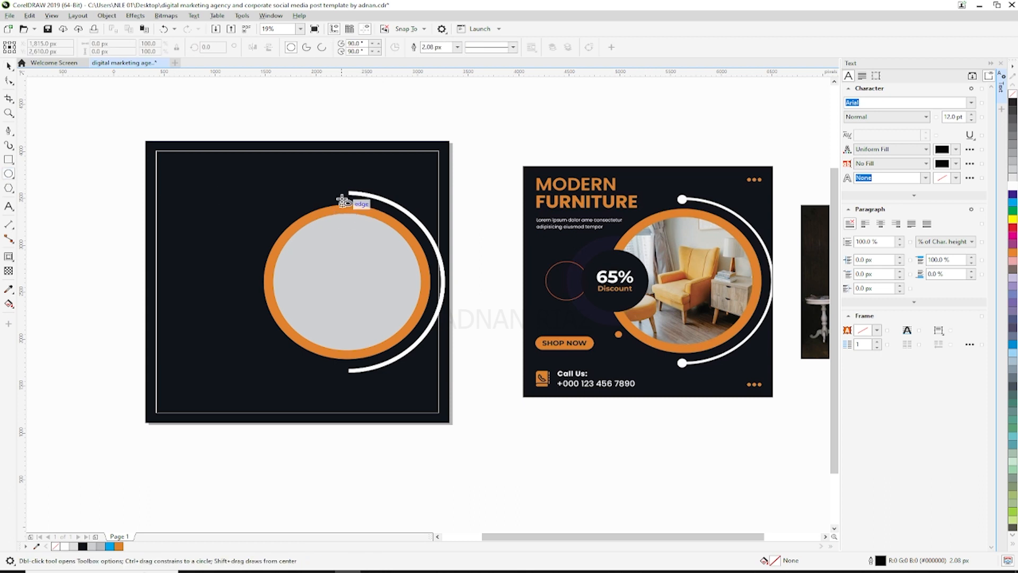
pyautogui.moveTo(340, 186)
pyautogui.mouseDown()
pyautogui.moveTo(349, 196)
pyautogui.moveTo(338, 197)
pyautogui.mouseUp()
pyautogui.scroll(3, 345, 198)
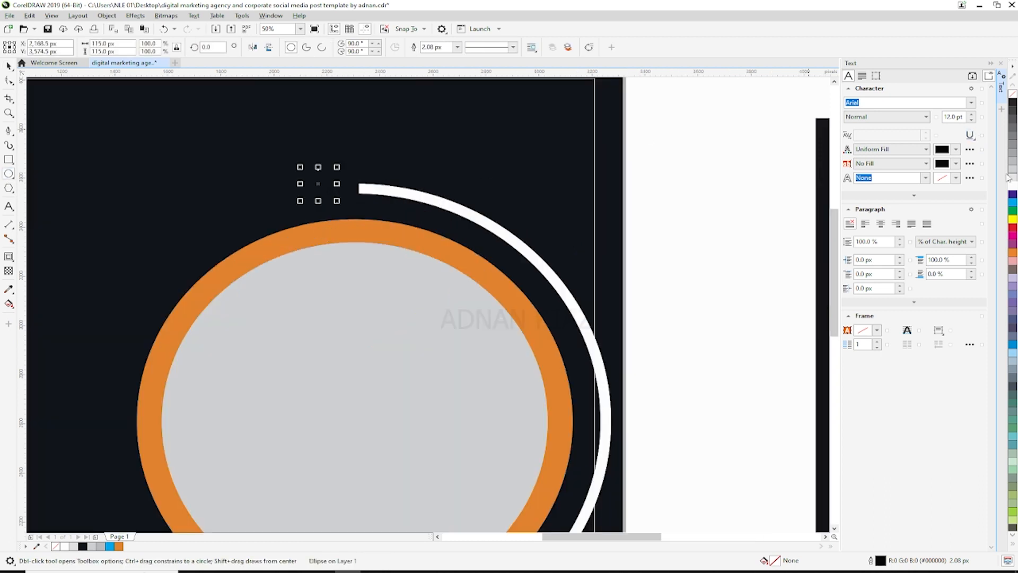
pyautogui.click(1012, 102)
pyautogui.rightClick(1012, 94)
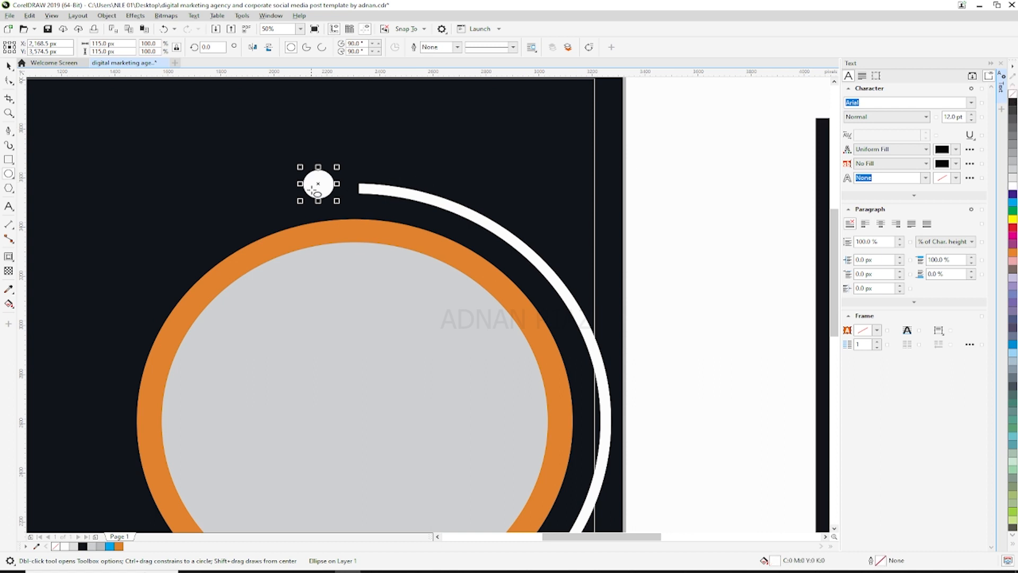
pyautogui.moveTo(325, 187); pyautogui.dragTo(365, 193)
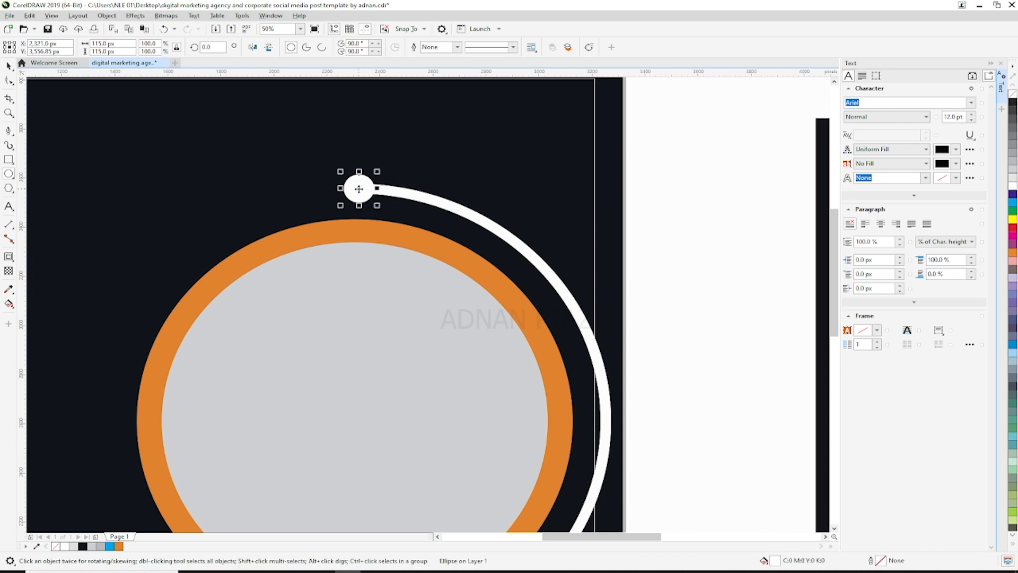
# Step: Copy the small white circle onto the arc's lower end and weld both circles with the arc into one shape
pyautogui.scroll(-2, 366, 193)
pyautogui.click(9, 64)
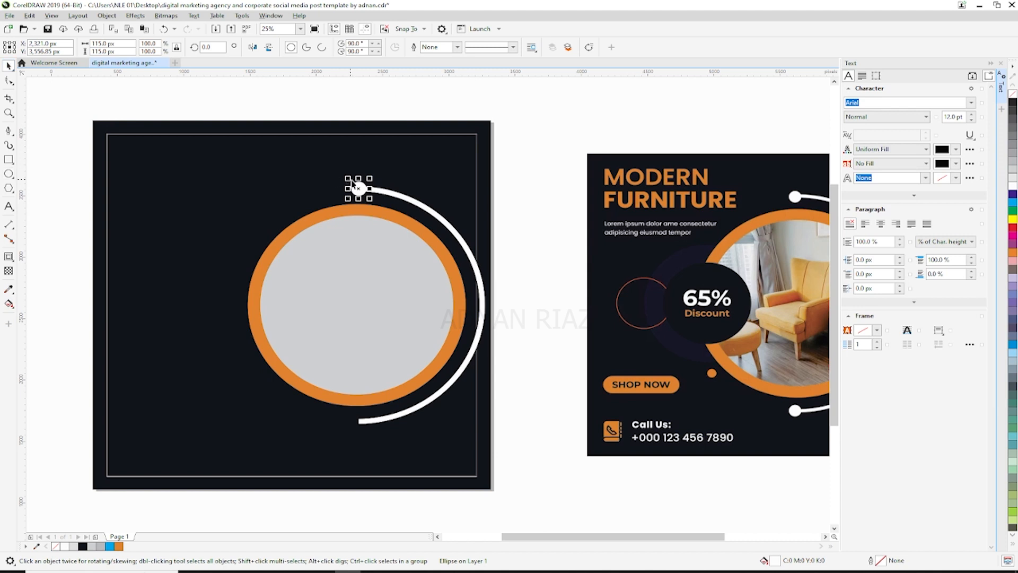
pyautogui.moveTo(360, 191); pyautogui.dragTo(359, 421)
pyautogui.scroll(2, 364, 421)
pyautogui.scroll(-2, 359, 422)
pyautogui.moveTo(488, 157); pyautogui.dragTo(326, 430)
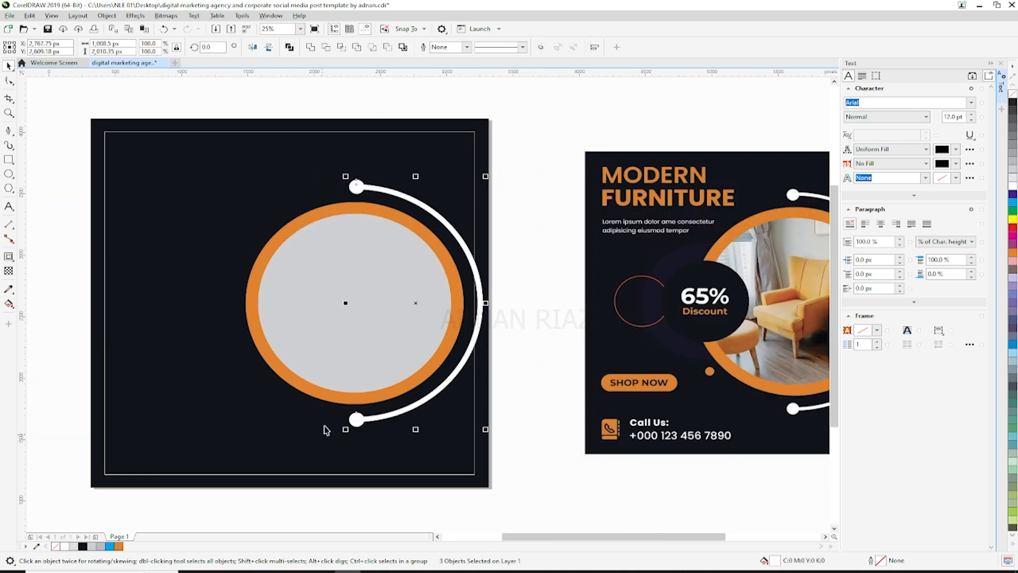
pyautogui.click(313, 48)
pyautogui.click(481, 133)
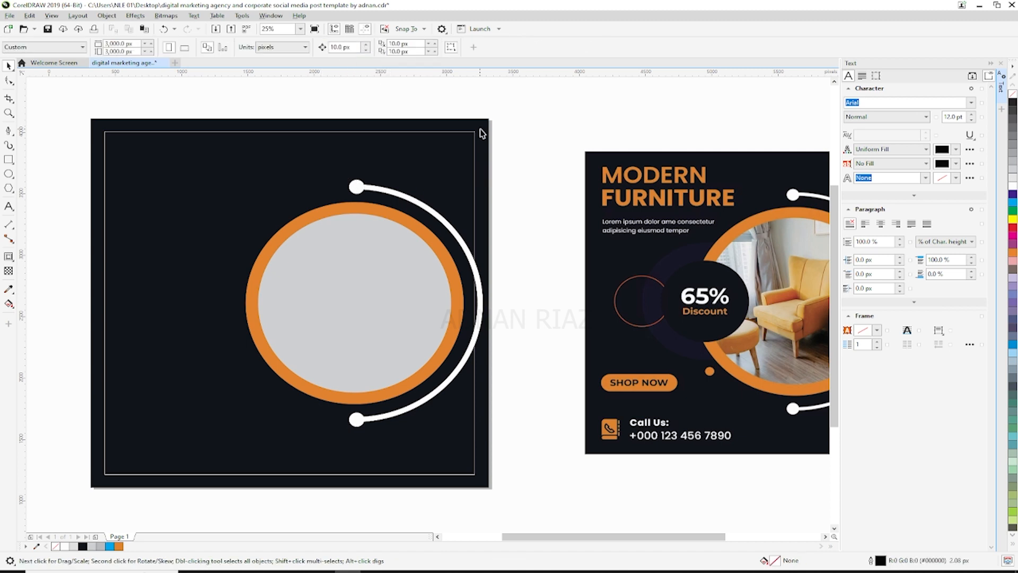
# Step: Scale the grey circle, orange circle and white arc down together to about 1,609 px wide overall, and group them
pyautogui.scroll(-1, 482, 132)
pyautogui.moveTo(488, 137); pyautogui.dragTo(371, 259)
pyautogui.moveTo(476, 149); pyautogui.dragTo(466, 160)
pyautogui.scroll(2, 450, 192)
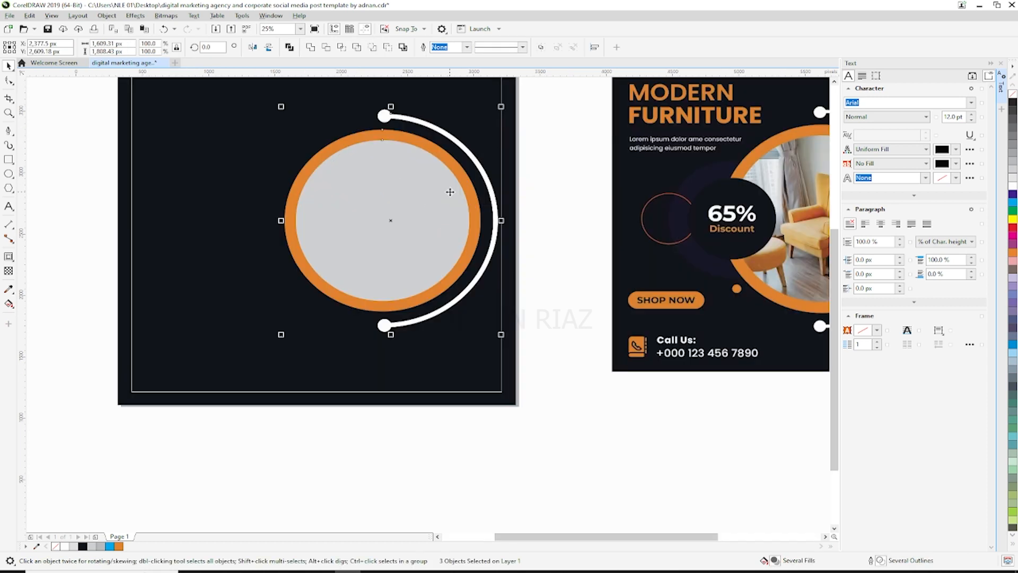
pyautogui.hotkey('ctrl', 'g')
# Step: Align the group of circles and arc to the right edge of the thin border frame, and save the document
pyautogui.keyDown('shift'); pyautogui.click(491, 304); pyautogui.keyUp('shift')
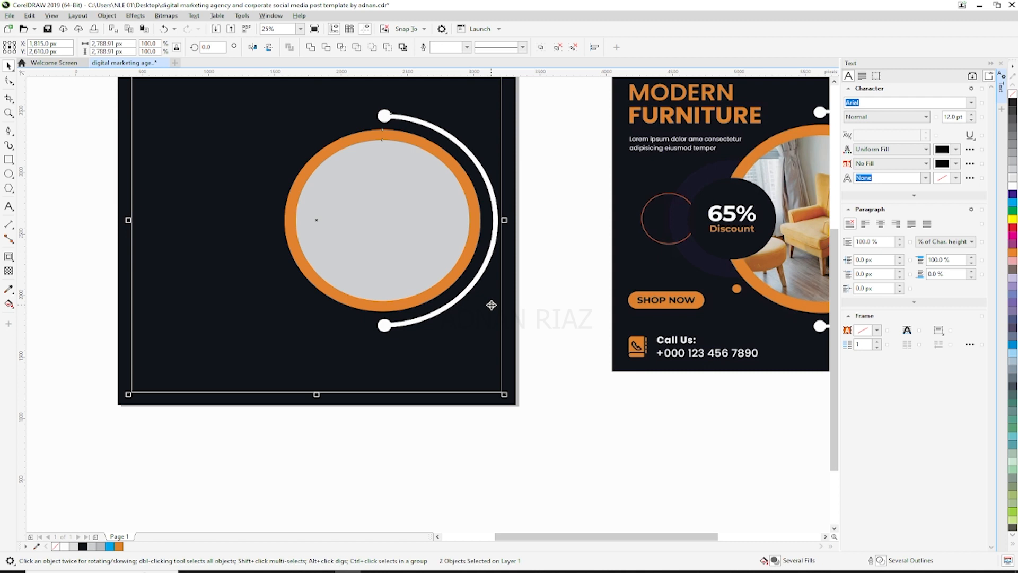
pyautogui.press('r')
pyautogui.click(533, 206)
pyautogui.moveTo(537, 144); pyautogui.dragTo(521, 226)
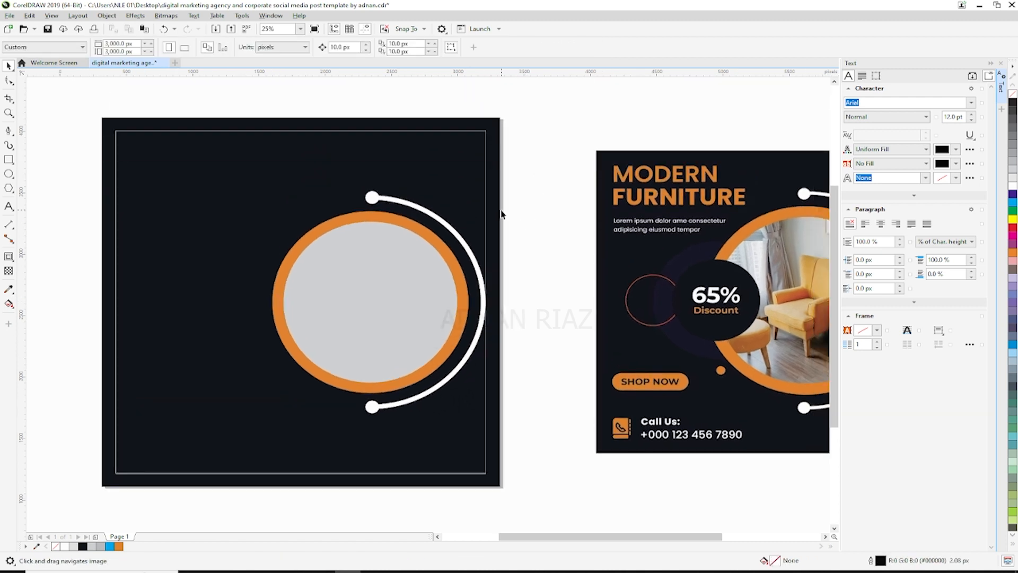
pyautogui.click(334, 243)
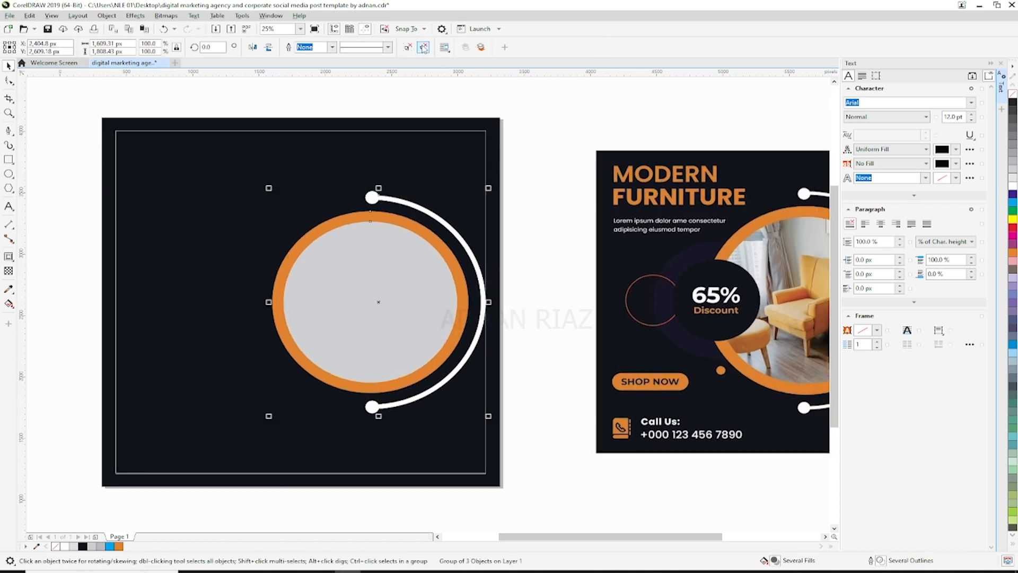
pyautogui.click(340, 139)
pyautogui.hscroll(-1, 340, 140)
pyautogui.hotkey('ctrl', 's')
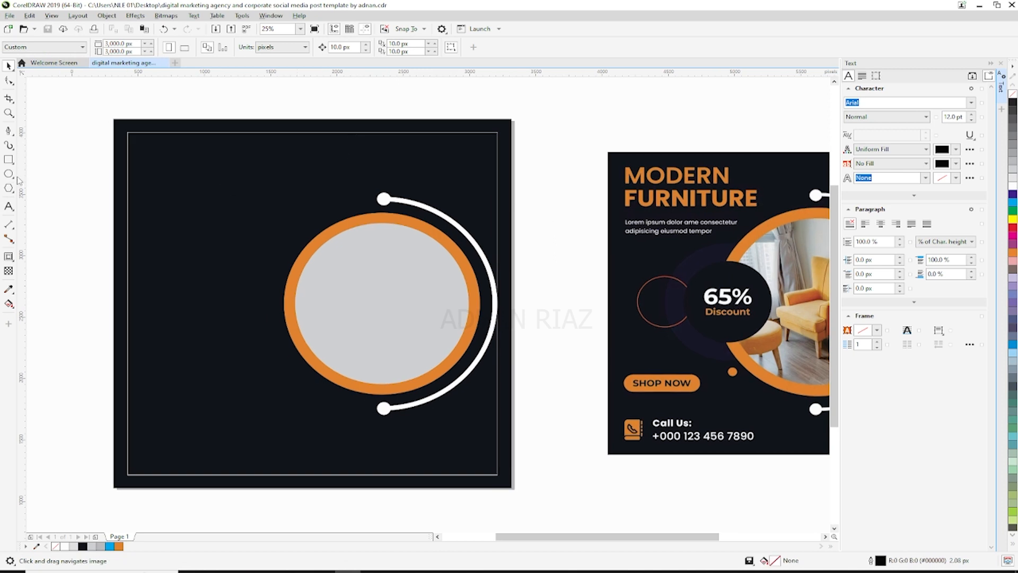
# Step: Draw a circle about 716 px wide over the orange ring's left edge and align it vertically with the grey circle's centre
pyautogui.moveTo(255, 257); pyautogui.dragTo(351, 346)
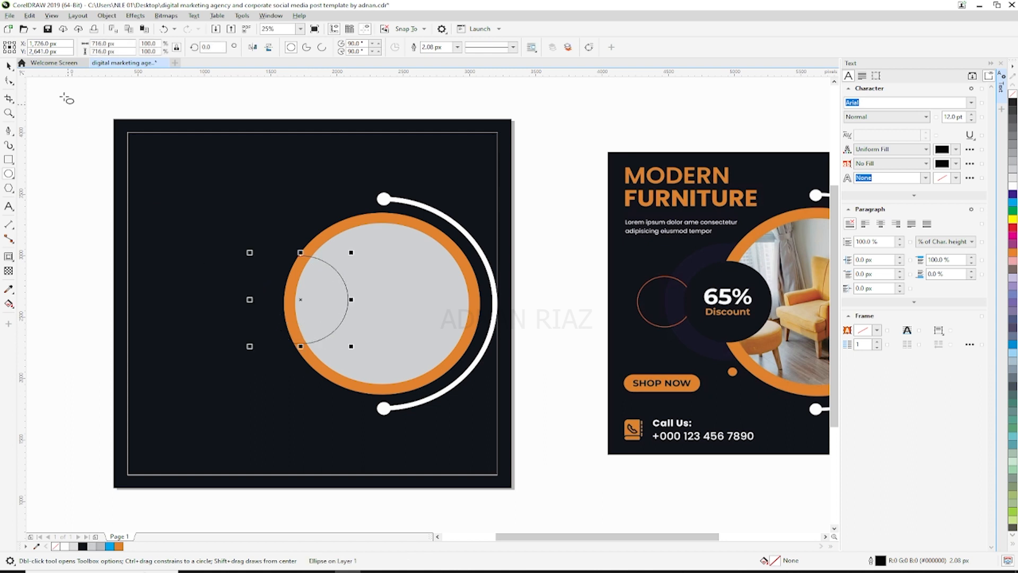
pyautogui.click(8, 66)
pyautogui.keyDown('shift'); pyautogui.click(377, 293); pyautogui.keyUp('shift')
pyautogui.press('e')
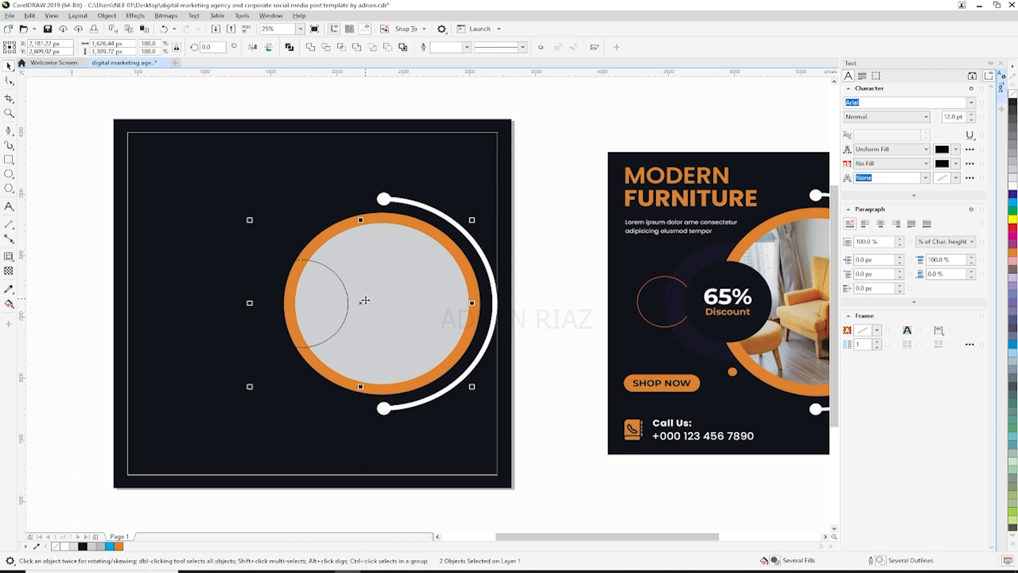
pyautogui.press('Escape')
# Step: Fill the 716 px circle with the near-black colour sampled from the reference's discount circle, and remove its outline
pyautogui.click(336, 307)
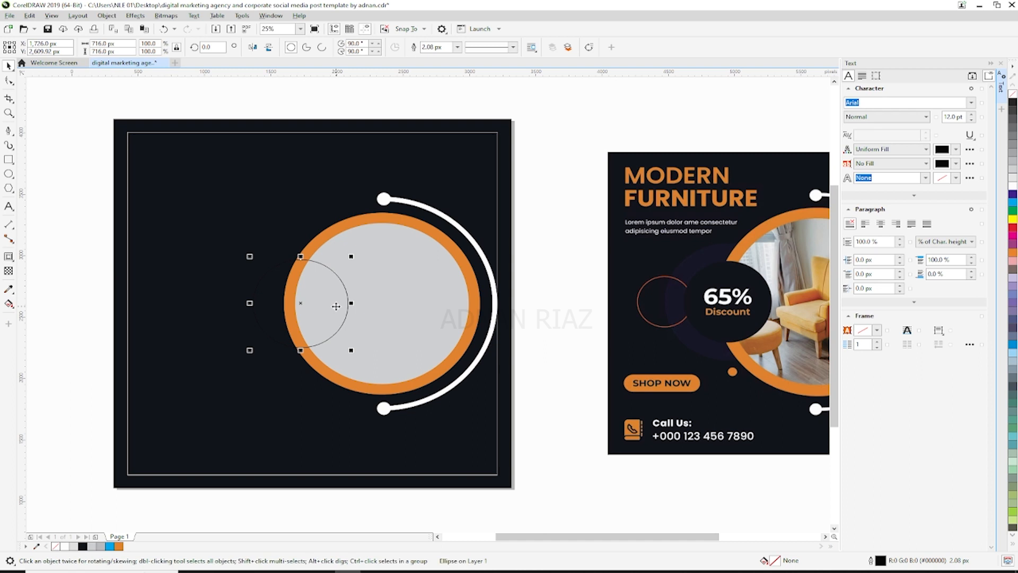
pyautogui.press('F11')
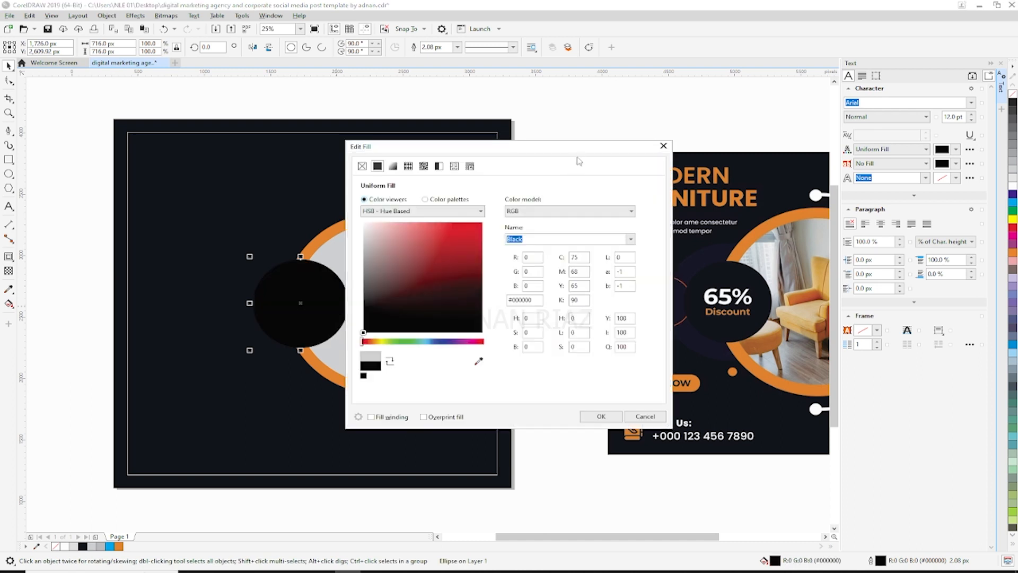
pyautogui.moveTo(581, 151); pyautogui.dragTo(549, 150)
pyautogui.click(446, 358)
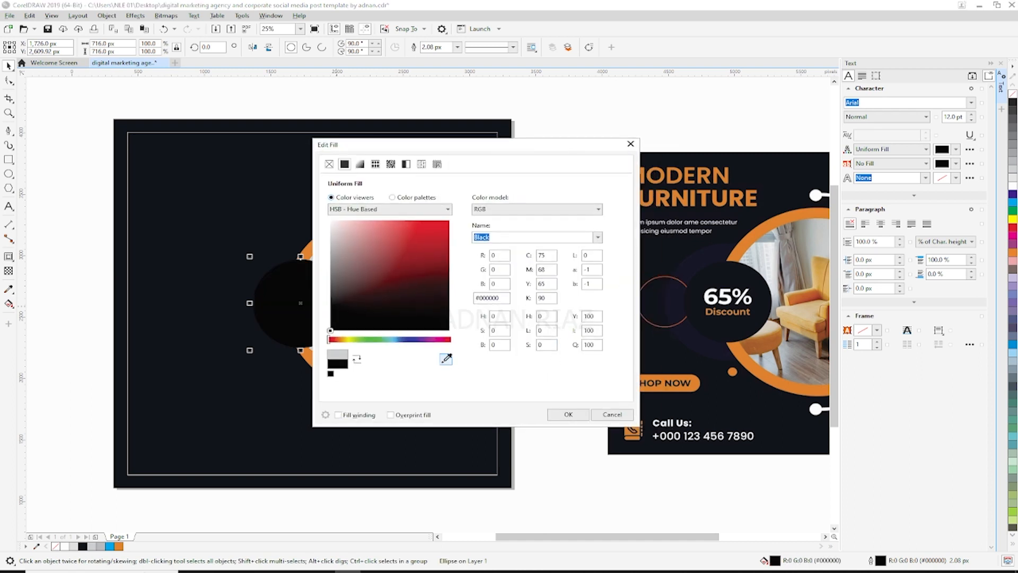
pyautogui.click(729, 267)
pyautogui.click(567, 414)
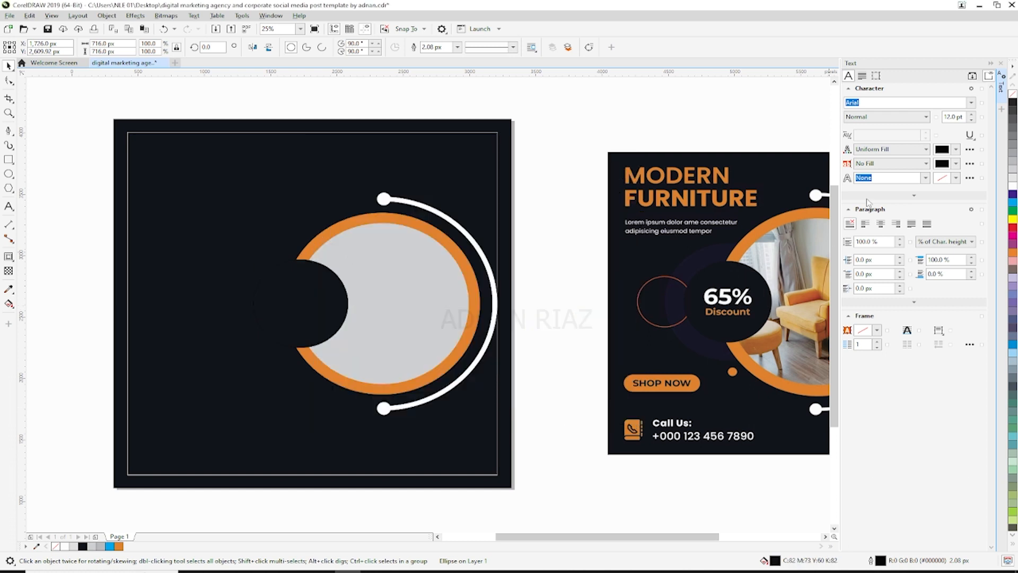
pyautogui.rightClick(1012, 94)
pyautogui.press('Escape')
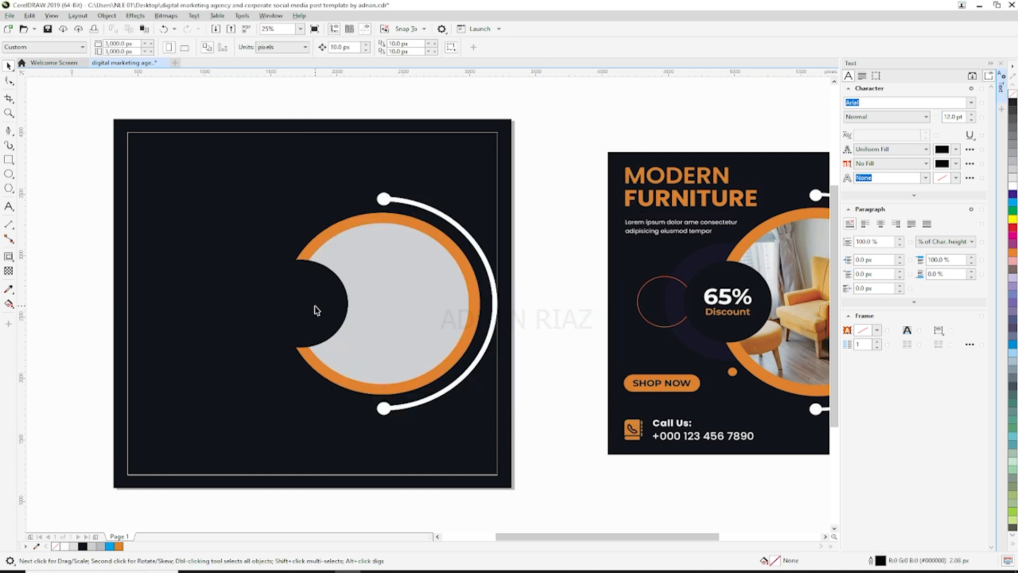
# Step: Make a concentric copy of the dark circle about 1,114 px wide and fill it with the dark purple sampled from the reference
pyautogui.click(328, 293)
pyautogui.moveTo(349, 257); pyautogui.dragTo(390, 236)
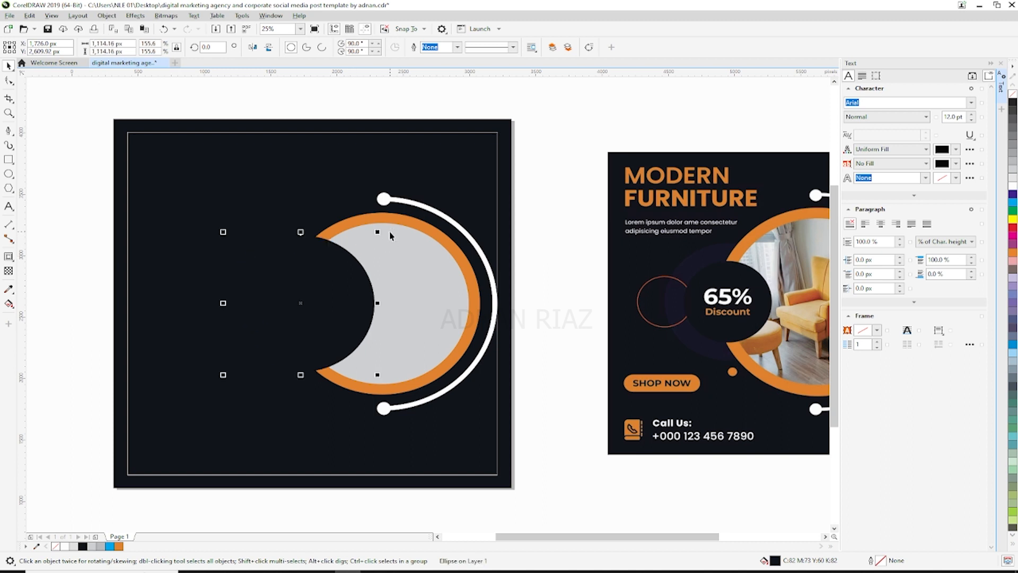
pyautogui.hotkey('shift', 'F11')
pyautogui.click(478, 361)
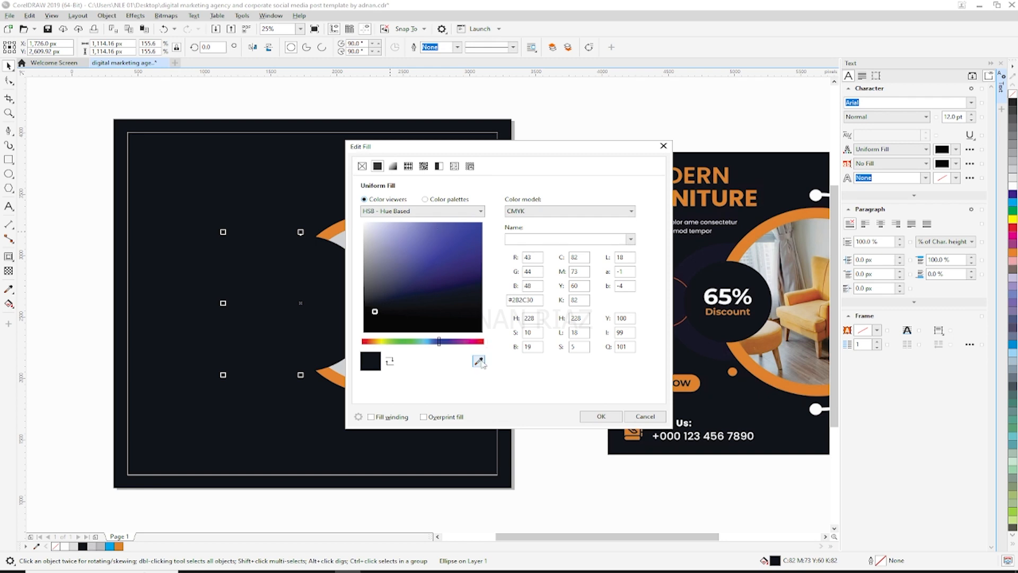
pyautogui.click(717, 259)
pyautogui.click(601, 416)
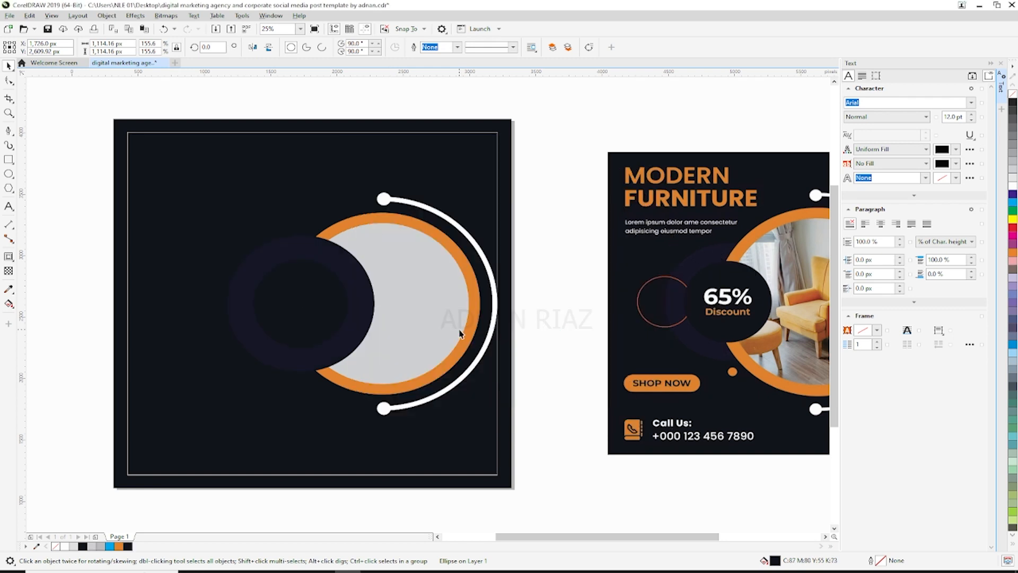
# Step: Send the dark purple circle backward, behind the picture circles and the smaller dark circle
pyautogui.click(307, 251)
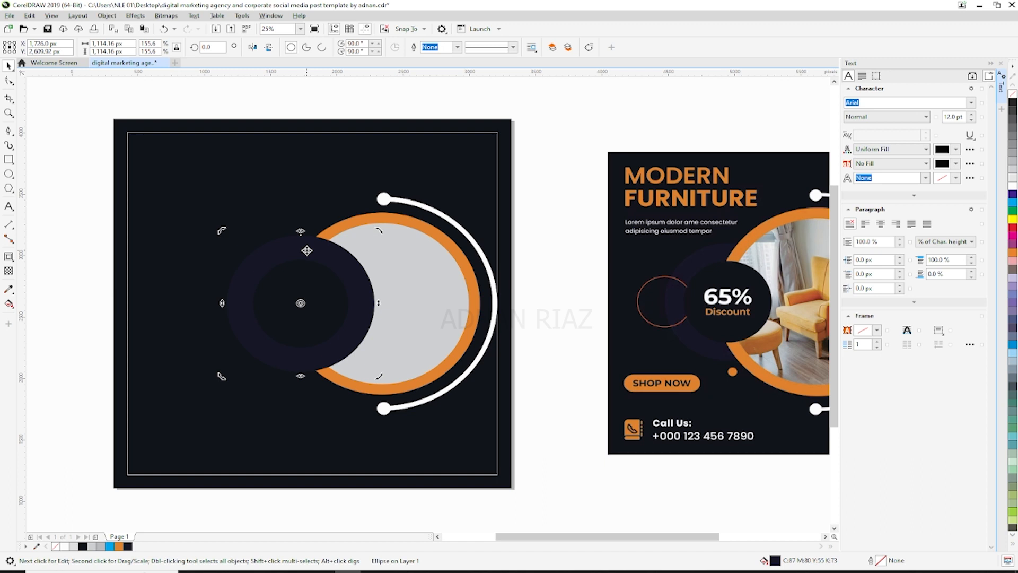
pyautogui.hotkey('ctrl', 'pagedown')
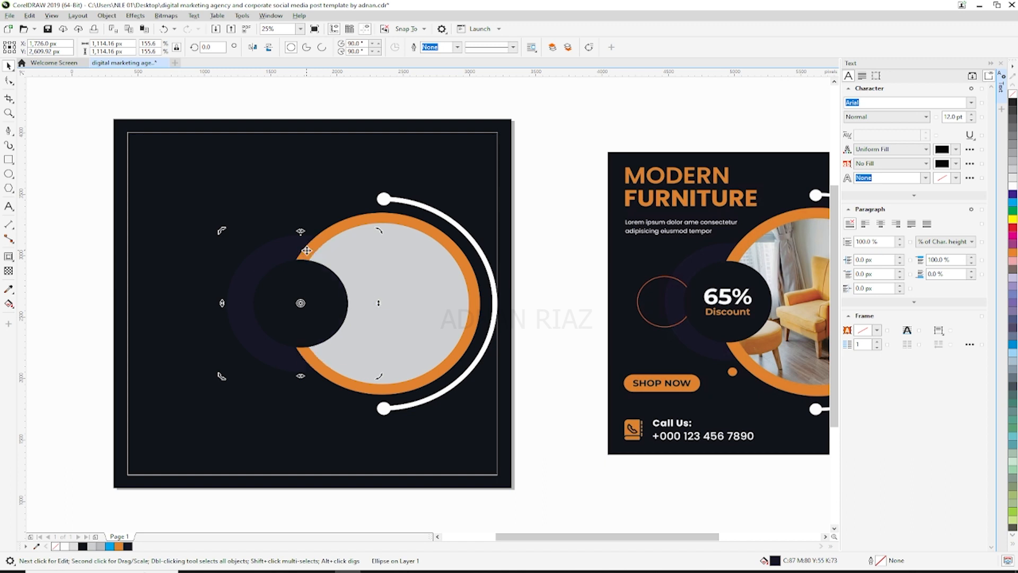
pyautogui.press('Escape')
# Step: Copy the small dark circle to its left, and give the copy an orange outline 8 px wide
pyautogui.click(306, 297)
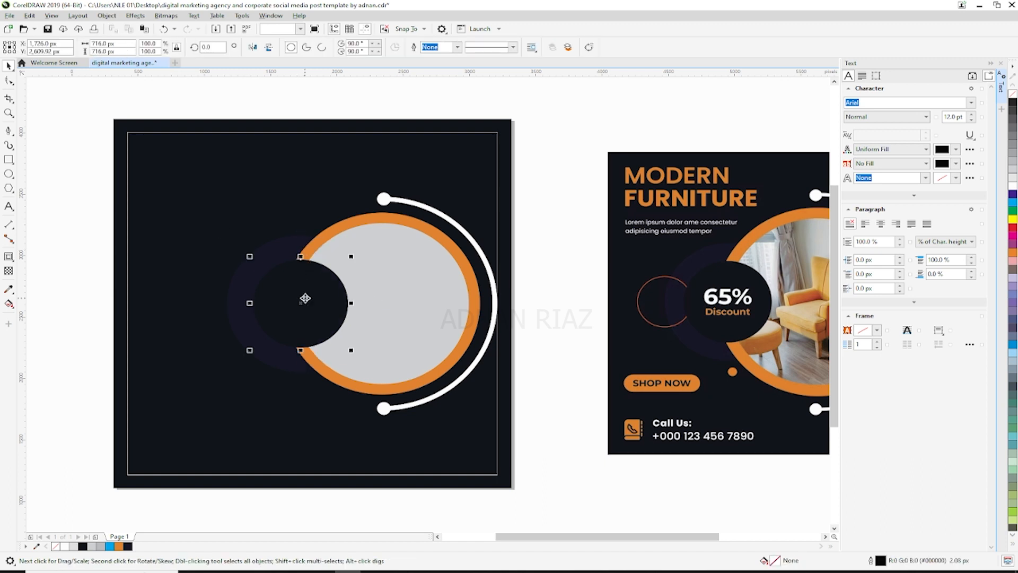
pyautogui.moveTo(265, 312); pyautogui.dragTo(241, 313)
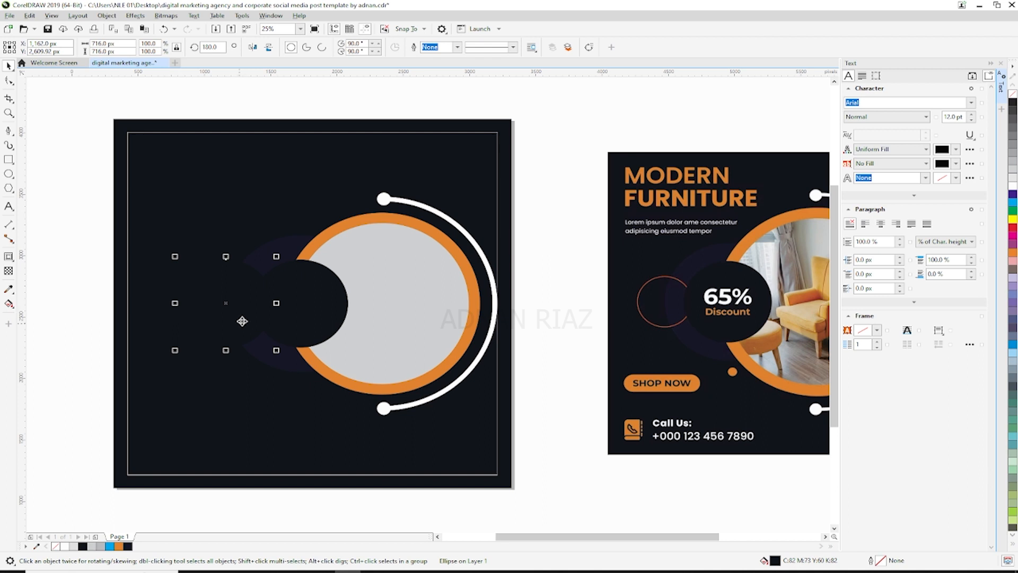
pyautogui.rightClick(118, 546)
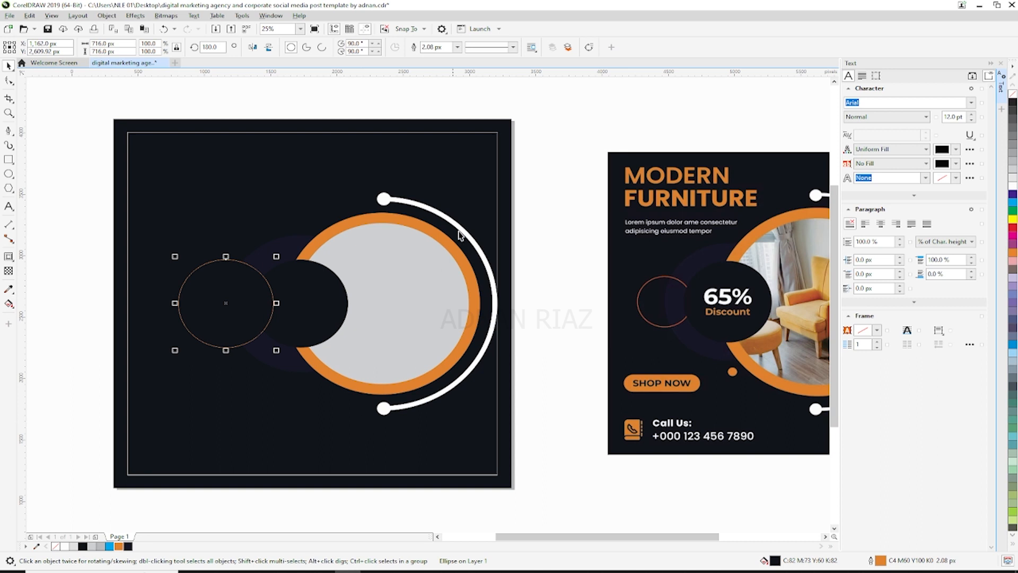
pyautogui.click(457, 46)
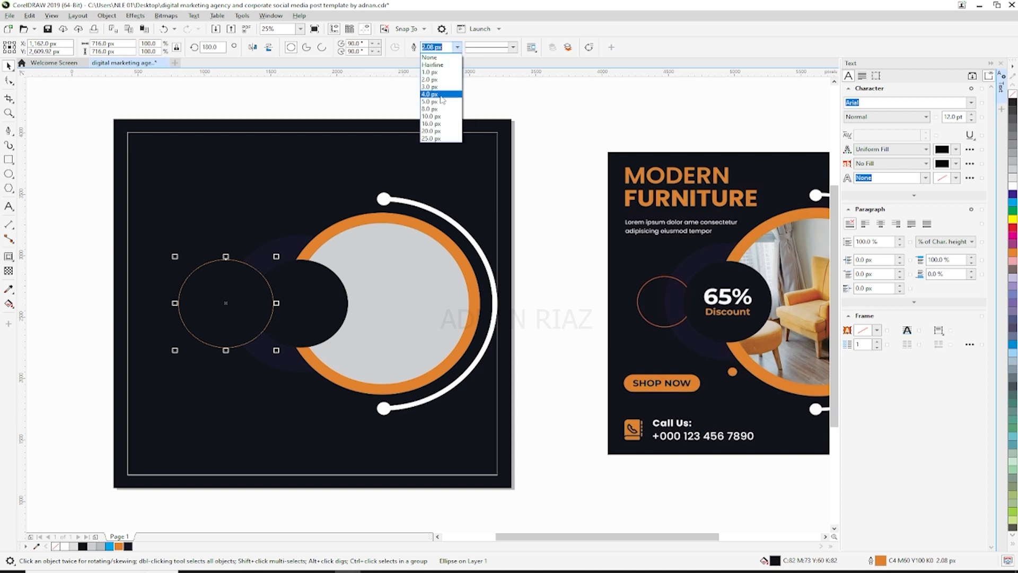
pyautogui.click(440, 98)
pyautogui.click(456, 47)
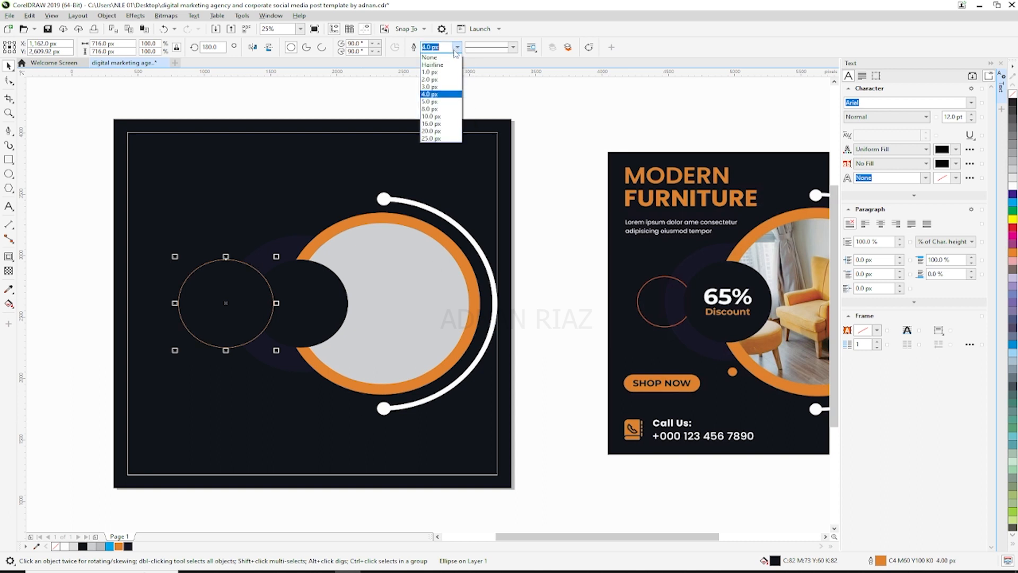
pyautogui.click(443, 112)
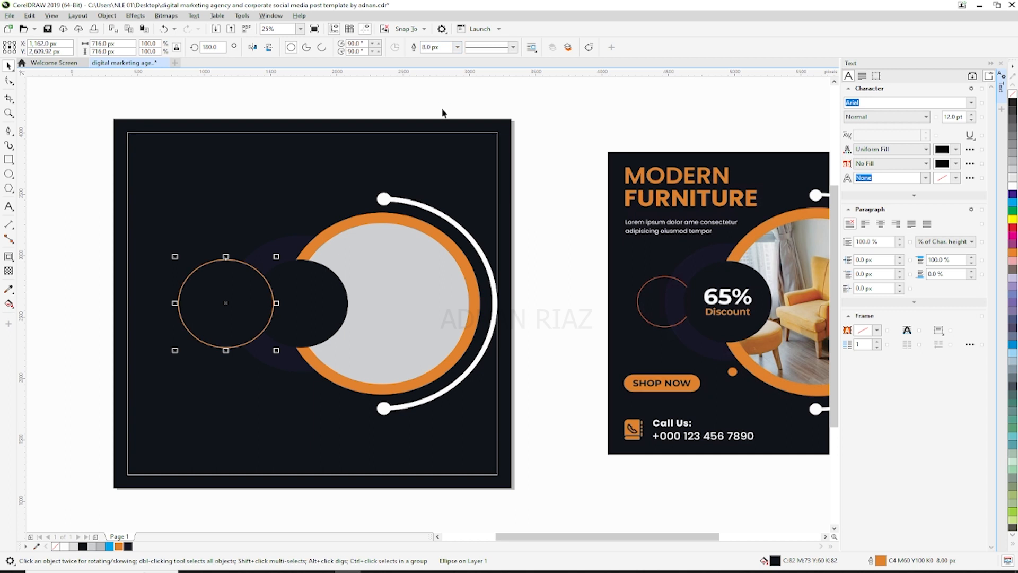
# Step: Remove the fill of the orange-outlined circle, shrink it, and shift it slightly right so it overlaps the dark circle
pyautogui.click(1013, 95)
pyautogui.moveTo(277, 256); pyautogui.dragTo(265, 267)
pyautogui.moveTo(228, 297); pyautogui.dragTo(235, 303)
# Step: Bring the dark discount circle to the front, over the orange-outlined circle
pyautogui.click(326, 315)
pyautogui.hotkey('shift', 'pageup')
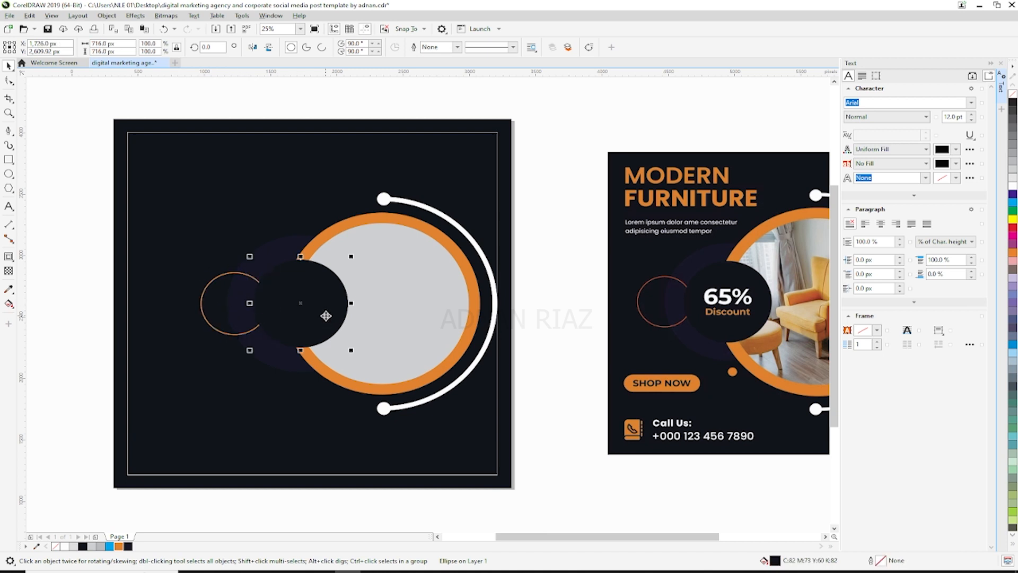
pyautogui.click(518, 260)
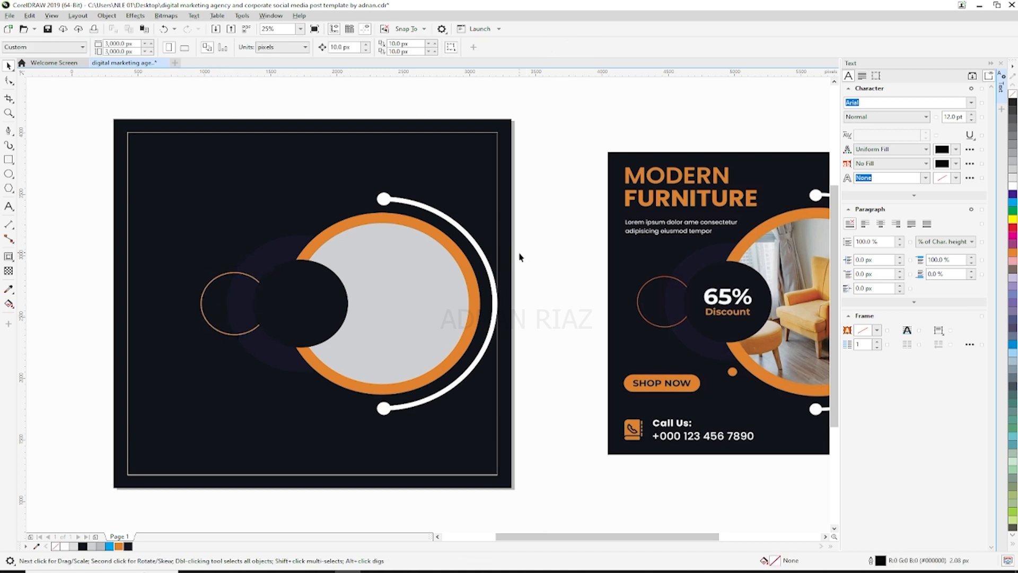
# Step: Save the document
pyautogui.scroll(-3, 515, 245)
pyautogui.hotkey('ctrl', 's')
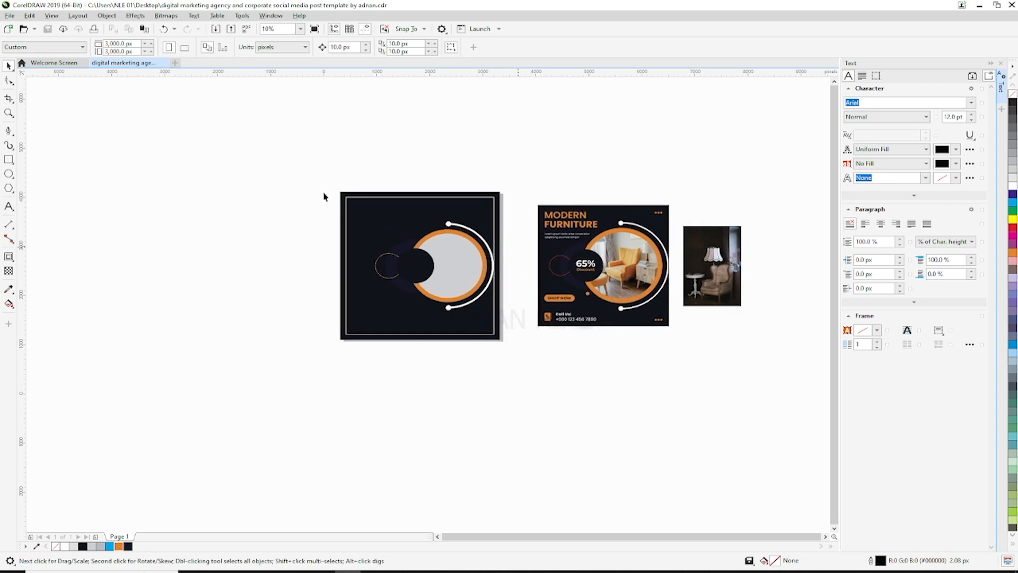
pyautogui.scroll(1, 323, 173)
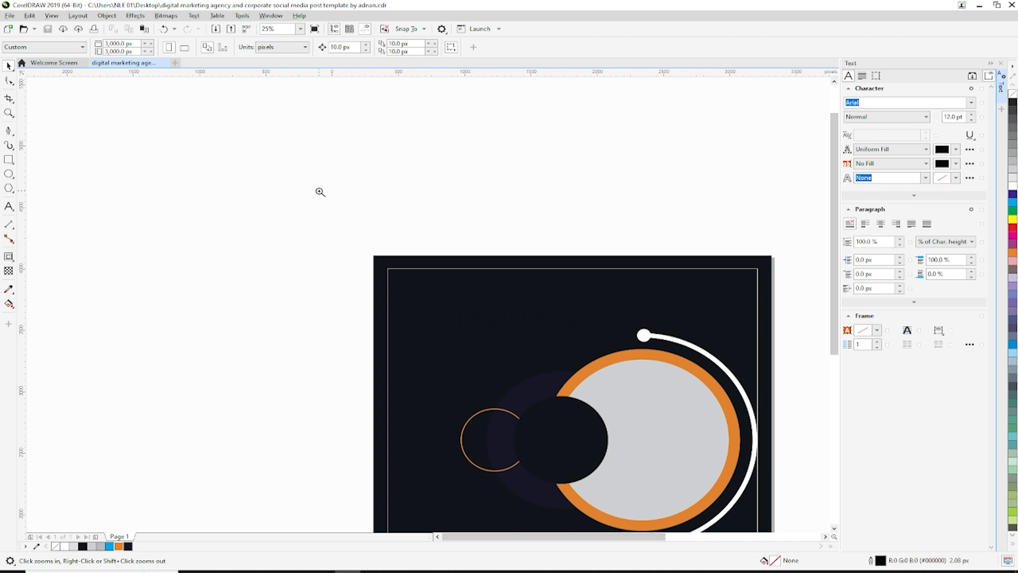
pyautogui.press('F4')
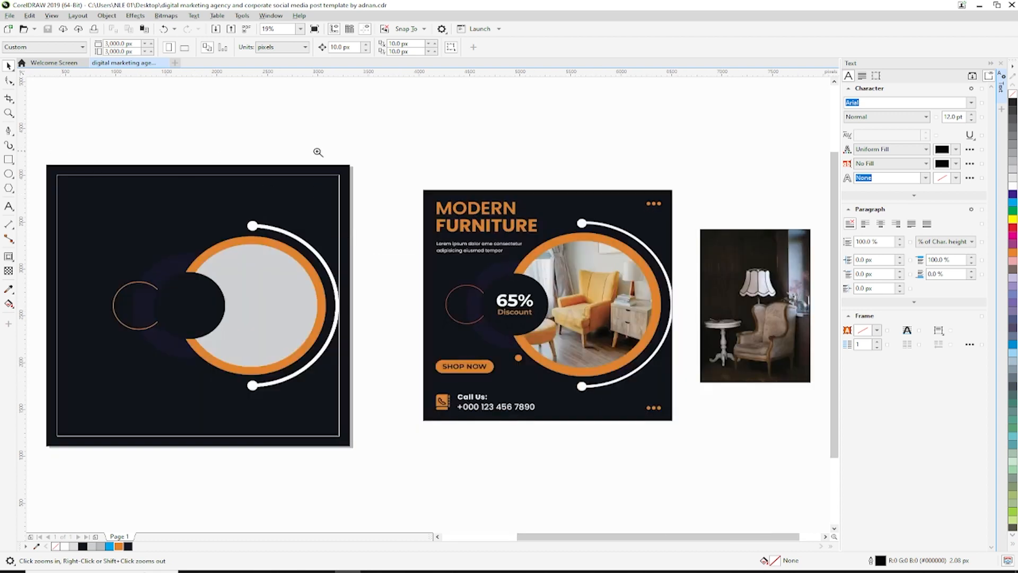
pyautogui.moveTo(741, 164); pyautogui.dragTo(38, 469)
pyautogui.moveTo(186, 365); pyautogui.dragTo(366, 394)
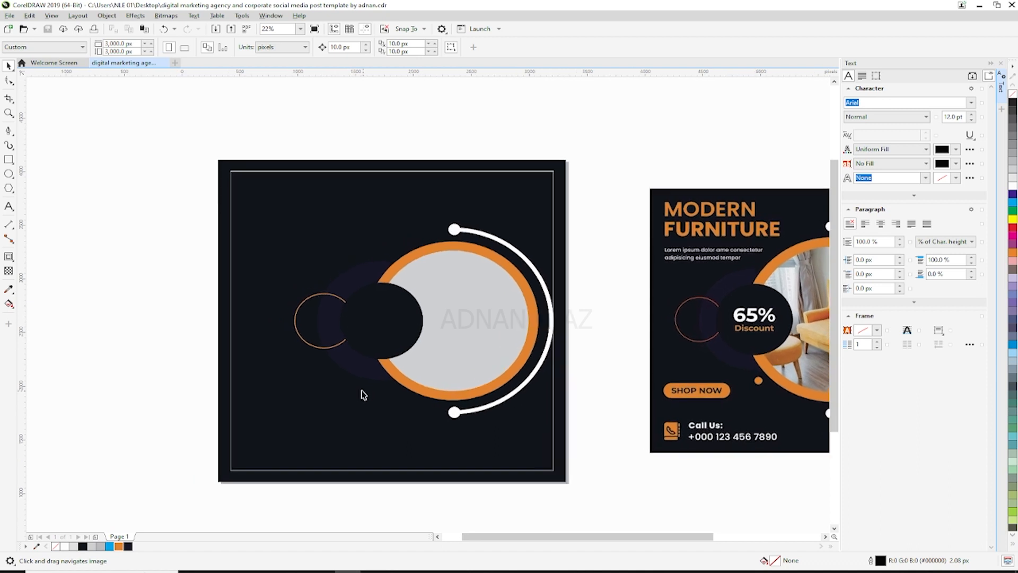
# Step: Draw a small circle above the post and duplicate it three times to form a horizontal row of four dots
pyautogui.click(8, 174)
pyautogui.moveTo(305, 129)
pyautogui.mouseDown()
pyautogui.moveTo(268, 172)
pyautogui.moveTo(225, 170)
pyautogui.mouseUp()
pyautogui.press('h')
pyautogui.hotkey('ctrl', 'd')
pyautogui.hotkey('ctrl', 'd')
pyautogui.hotkey('ctrl', 'd')
# Step: Fill the four dots with orange, remove their outlines, and group them
pyautogui.moveTo(280, 150); pyautogui.dragTo(182, 170)
pyautogui.click(118, 546)
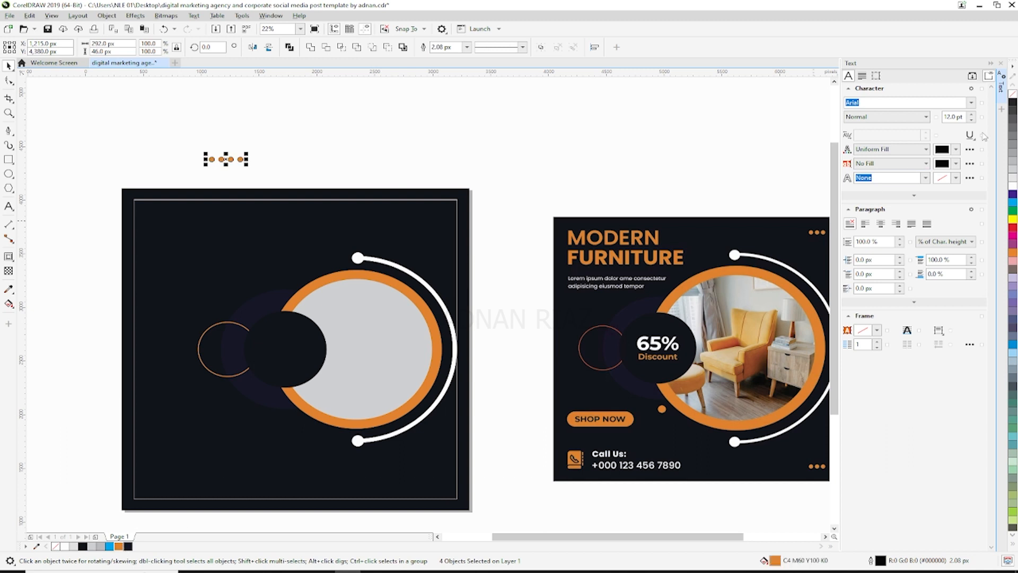
pyautogui.rightClick(1012, 95)
pyautogui.hotkey('ctrl', 'g')
# Step: Align the dot group to the top-right corner of the thin border frame
pyautogui.keyDown('shift'); pyautogui.click(289, 201); pyautogui.keyUp('shift')
pyautogui.press('r')
pyautogui.press('t')
pyautogui.click(445, 142)
# Step: Copy the dot group downward, align the copy to the frame's bottom-right corner, and save the document
pyautogui.press('h')
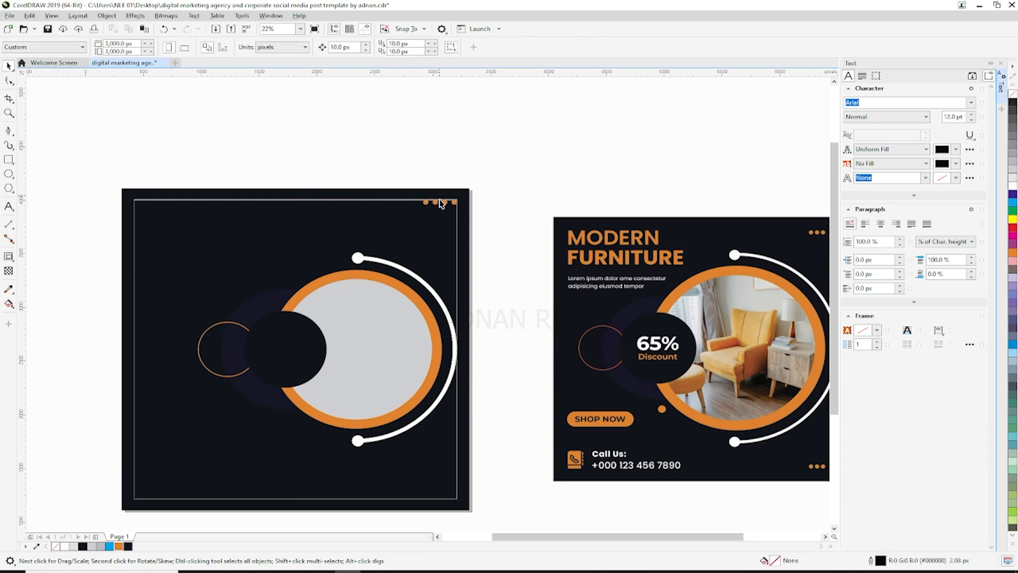
pyautogui.moveTo(514, 223); pyautogui.dragTo(465, 198)
pyautogui.press('space')
pyautogui.click(393, 178)
pyautogui.moveTo(393, 179); pyautogui.dragTo(392, 258)
pyautogui.keyDown('shift'); pyautogui.click(373, 423); pyautogui.keyUp('shift')
pyautogui.press('r')
pyautogui.press('b')
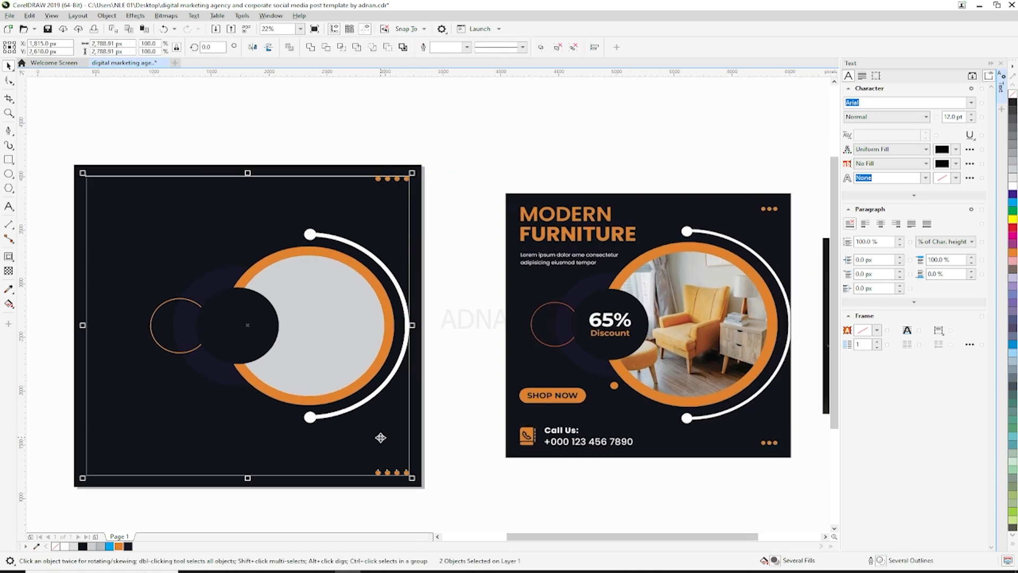
pyautogui.click(443, 505)
pyautogui.moveTo(429, 503); pyautogui.dragTo(497, 501)
pyautogui.moveTo(441, 480); pyautogui.dragTo(447, 484)
pyautogui.hotkey('ctrl', 's')
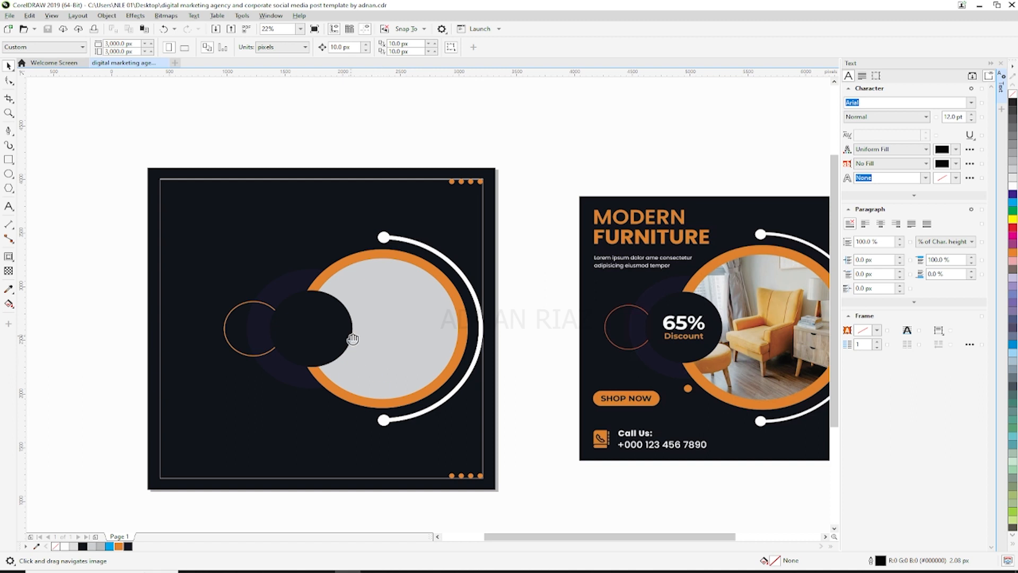
# Step: Add artistic text above the post with the lines MODERN, FURNITURE, 75%, DISCOUNT and SHOP NOW
pyautogui.moveTo(353, 338); pyautogui.dragTo(346, 343)
pyautogui.click(9, 206)
pyautogui.click(302, 118)
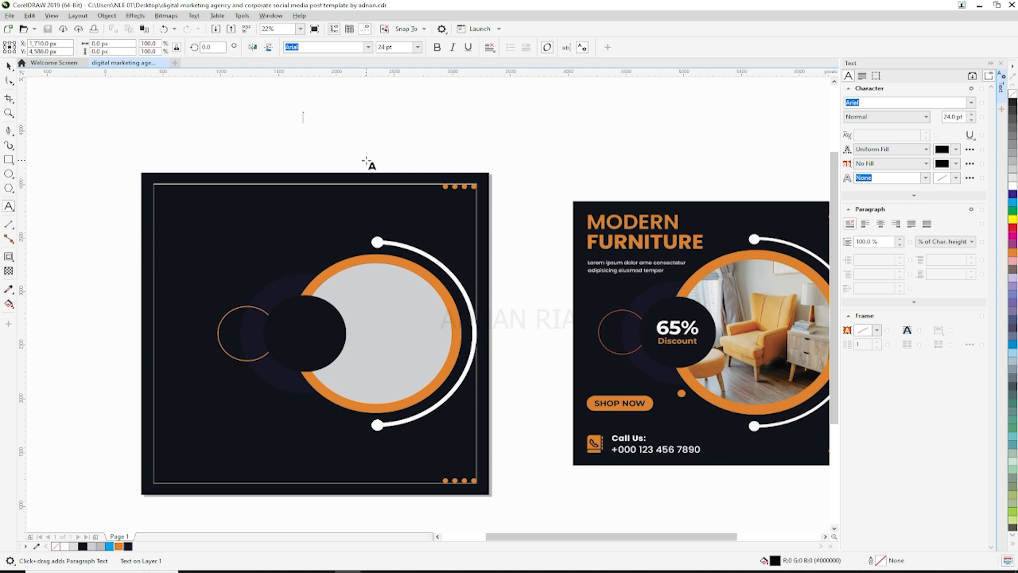
pyautogui.write('MODERN')
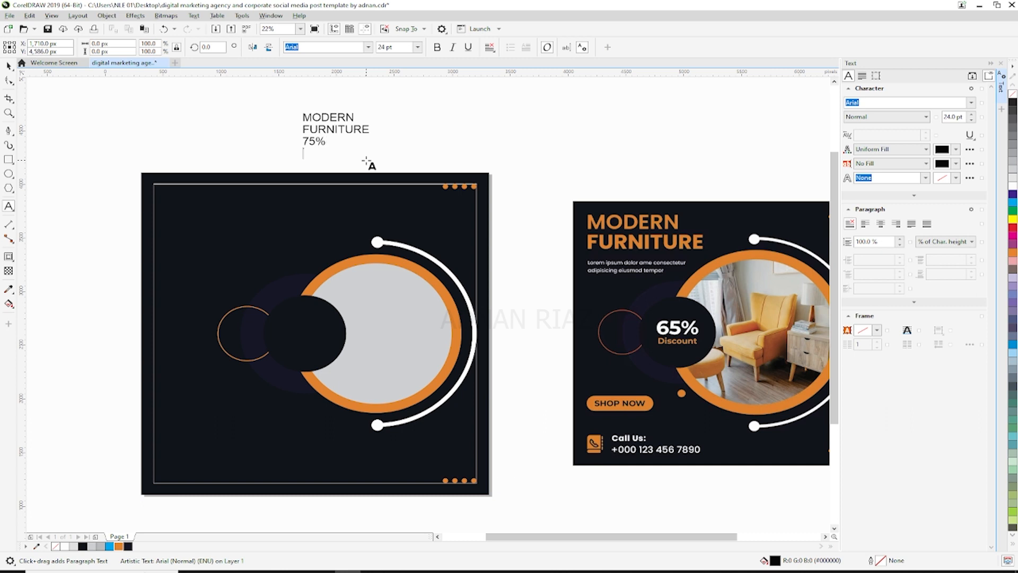
pyautogui.write('COUNT')
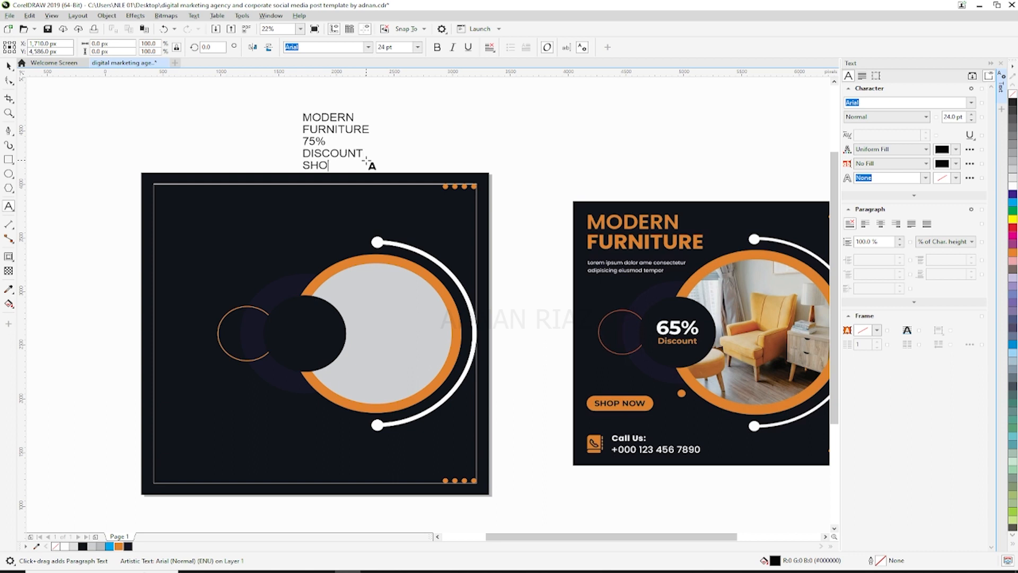
pyautogui.write('NOW')
# Step: Move the text block above the reference design and append the line CALL US and a line with the contact phone number
pyautogui.click(8, 66)
pyautogui.moveTo(311, 129); pyautogui.dragTo(526, 143)
pyautogui.doubleClick(527, 154)
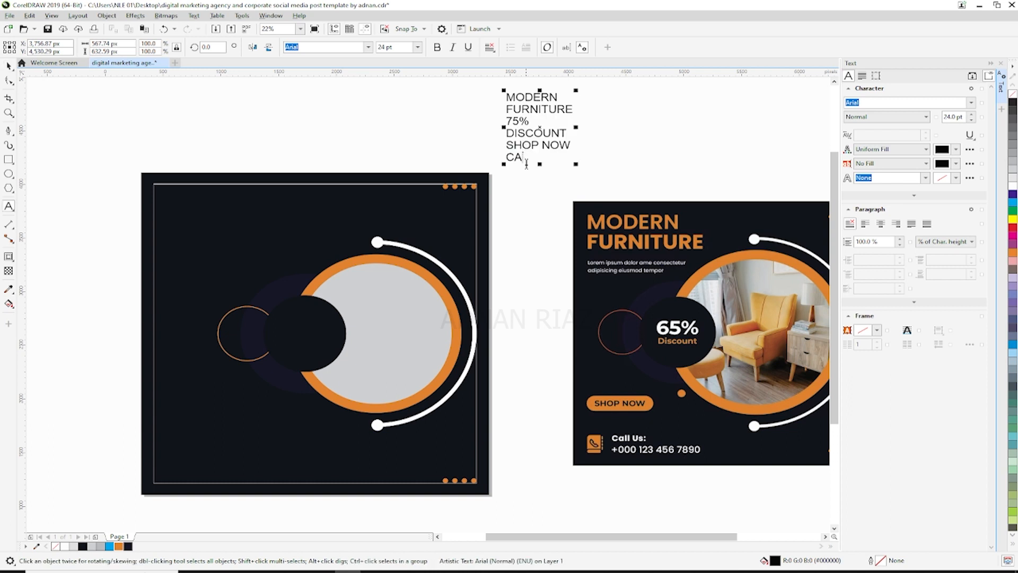
pyautogui.write('LL US')
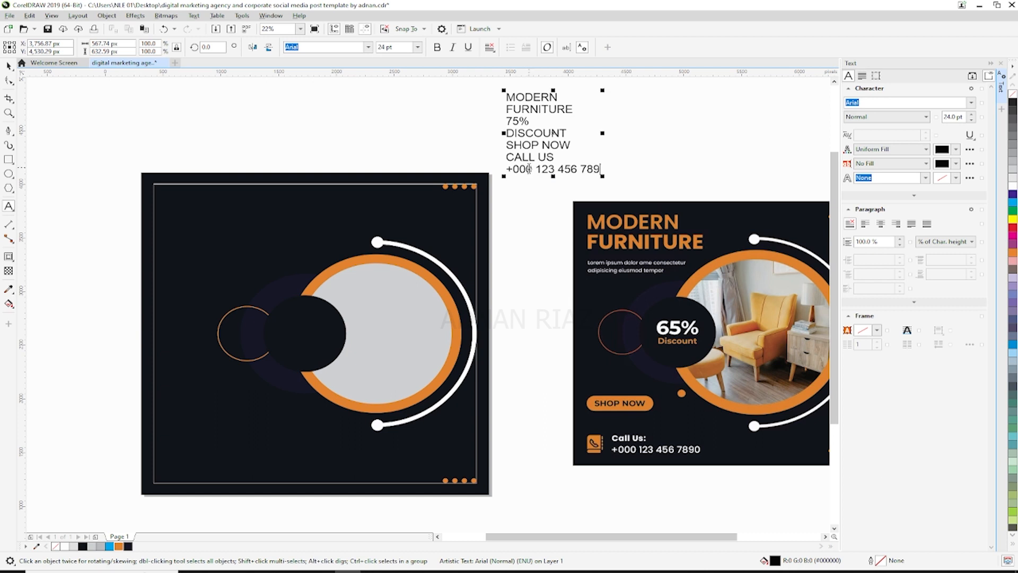
pyautogui.click(9, 66)
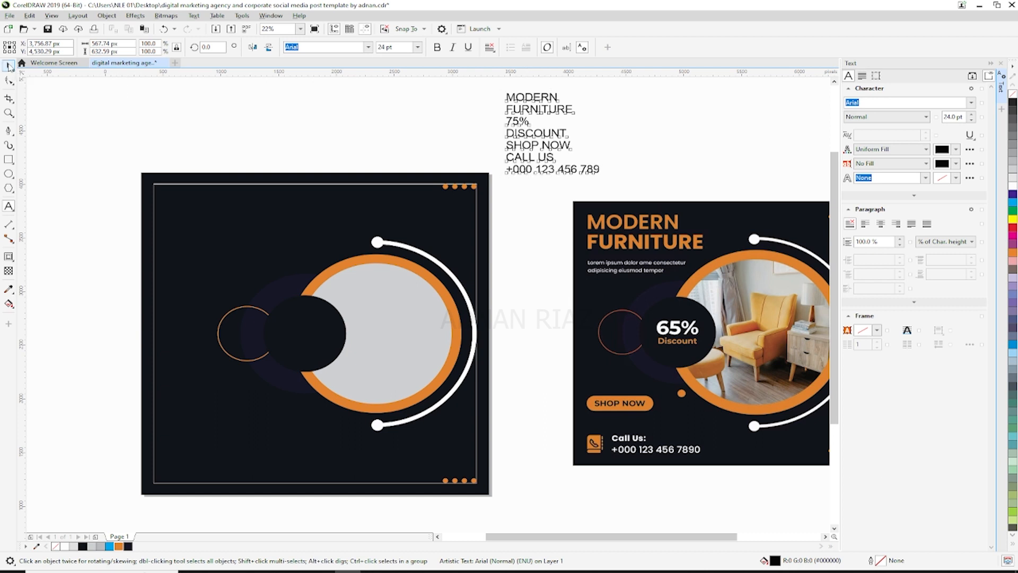
# Step: Set the text block's font to Geometr415 Blk BT and break it apart into separate lines
pyautogui.moveTo(334, 145); pyautogui.dragTo(242, 185)
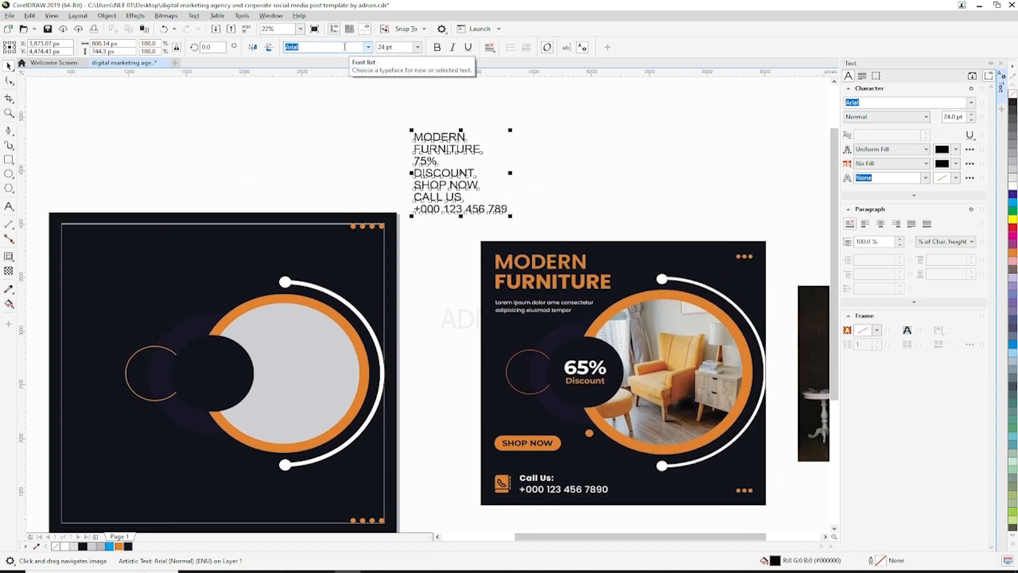
pyautogui.write('Geometr415 Blk BT')
pyautogui.press('Return')
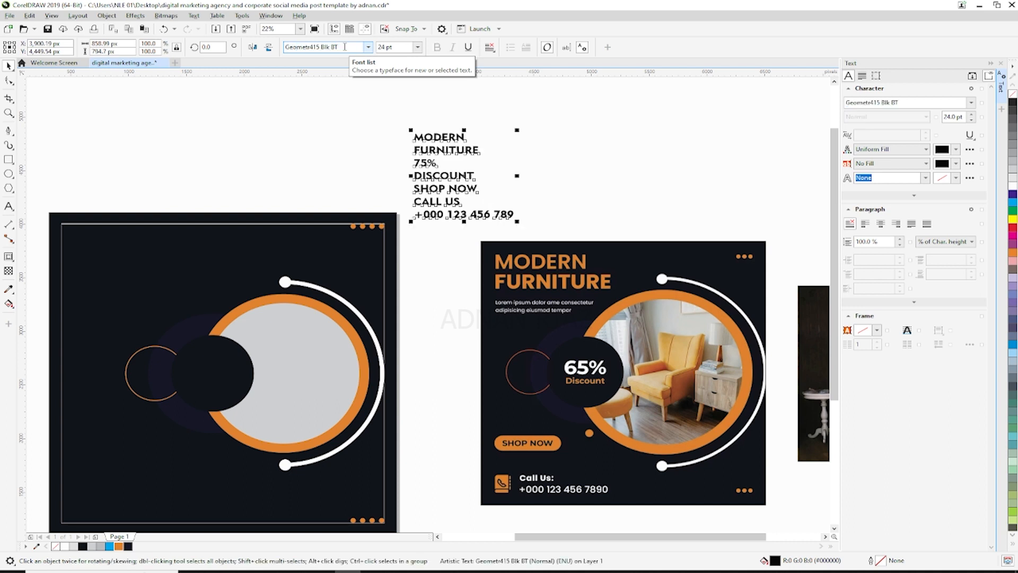
pyautogui.press('h')
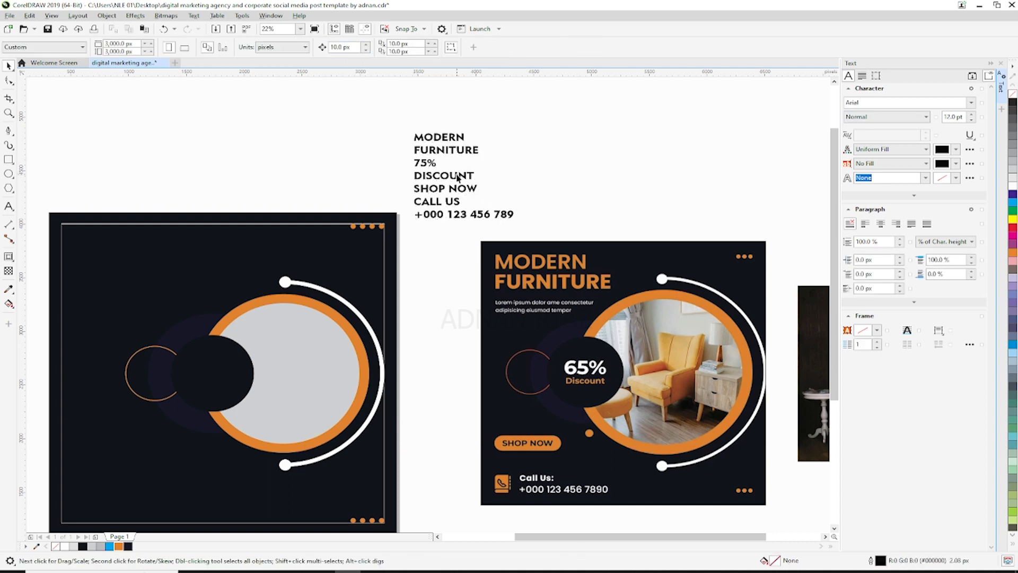
pyautogui.moveTo(447, 189); pyautogui.dragTo(548, 169)
pyautogui.press('space')
pyautogui.hotkey('ctrl', 'k')
# Step: Move the MODERN and FURNITURE lines onto the upper-left area of the post and fill them with orange
pyautogui.moveTo(608, 97); pyautogui.dragTo(486, 132)
pyautogui.moveTo(548, 127); pyautogui.dragTo(225, 228)
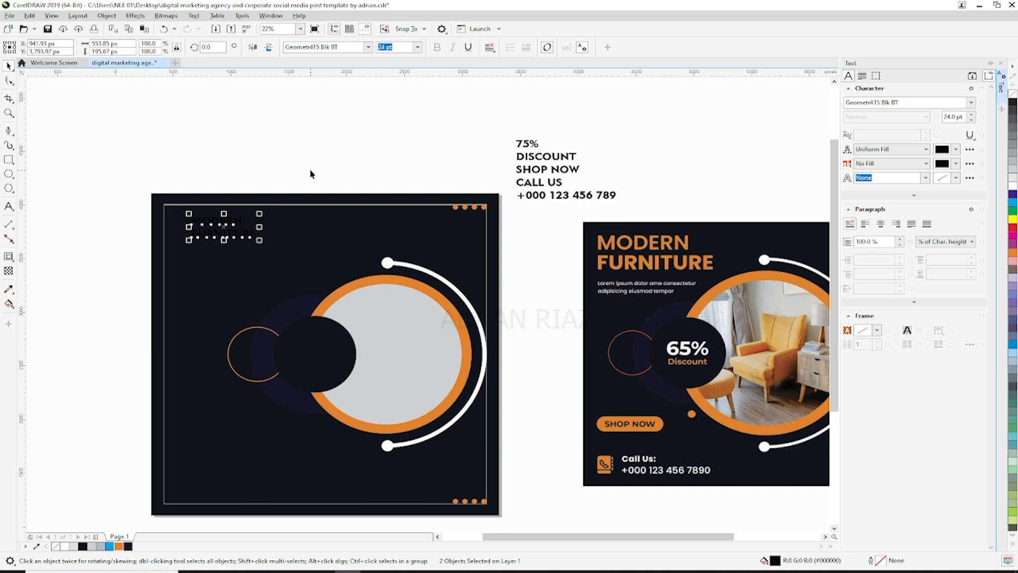
pyautogui.click(119, 546)
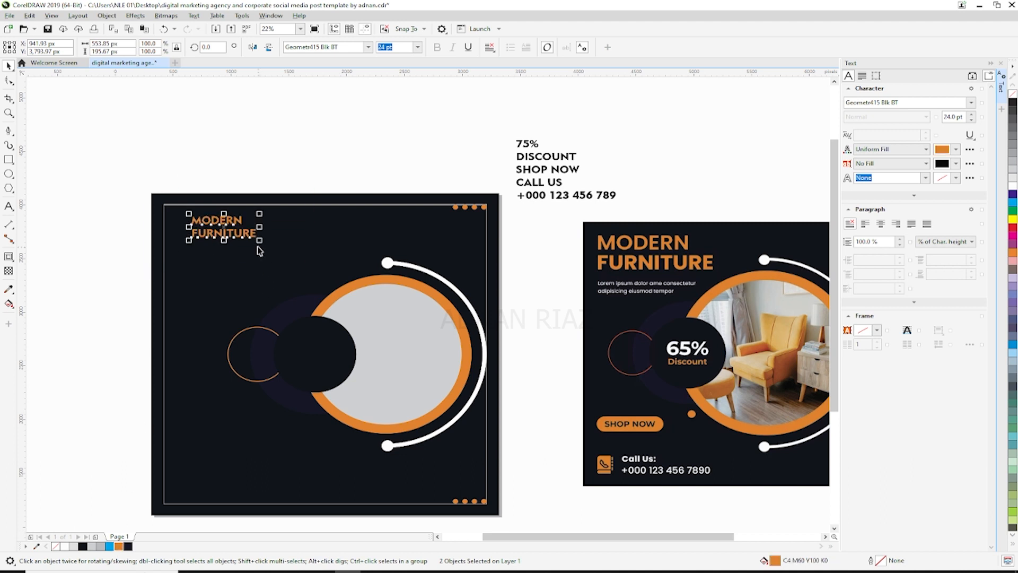
# Step: Enlarge the MODERN FURNITURE heading to about 53 pt, and tighten and group its two lines
pyautogui.moveTo(259, 241); pyautogui.dragTo(338, 278)
pyautogui.click(300, 162)
pyautogui.moveTo(277, 229); pyautogui.dragTo(278, 243)
pyautogui.keyDown('shift'); pyautogui.click(278, 251); pyautogui.keyUp('shift')
pyautogui.hotkey('ctrl', 'g')
# Step: Align the heading group to the border frame's left edge, and shift it slightly right and up, inside the frame
pyautogui.keyDown('shift'); pyautogui.click(255, 271); pyautogui.keyUp('shift')
pyautogui.press('l')
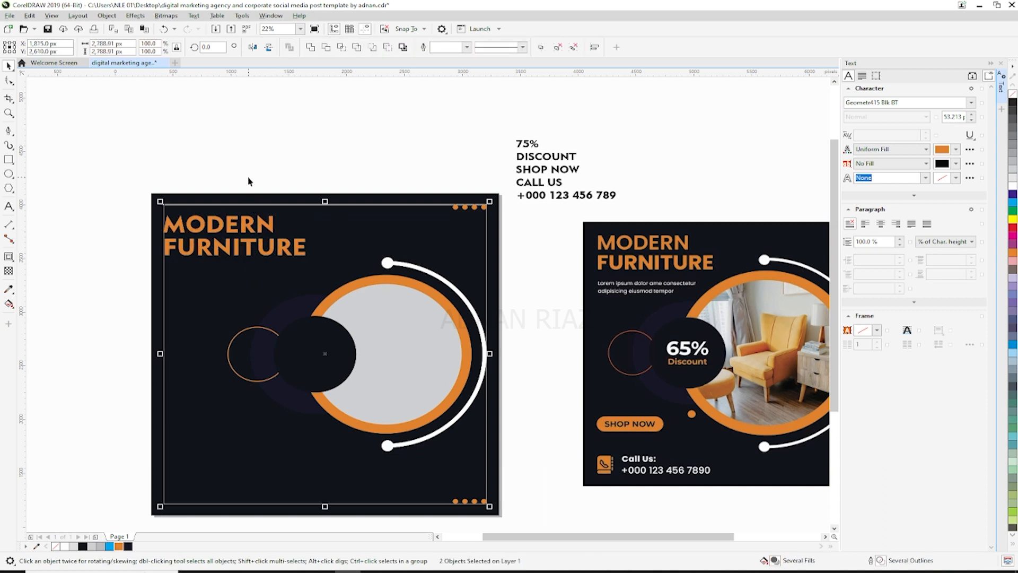
pyautogui.click(250, 182)
pyautogui.click(247, 224)
pyautogui.moveTo(252, 226); pyautogui.dragTo(263, 227)
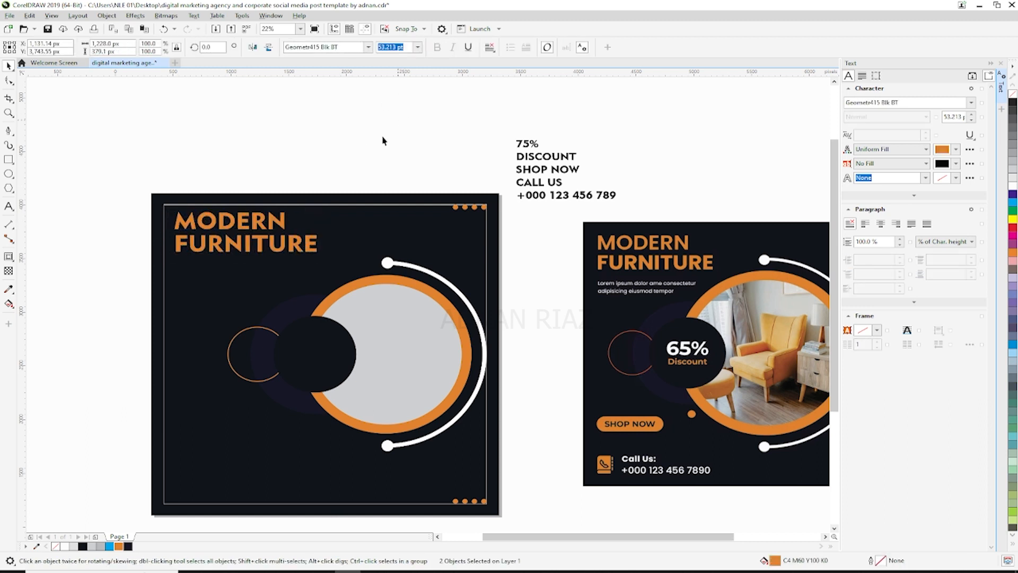
# Step: Fill only the word MODERN in the heading group with white
pyautogui.click(381, 139)
pyautogui.keyDown('ctrl'); pyautogui.click(285, 225); pyautogui.keyUp('ctrl')
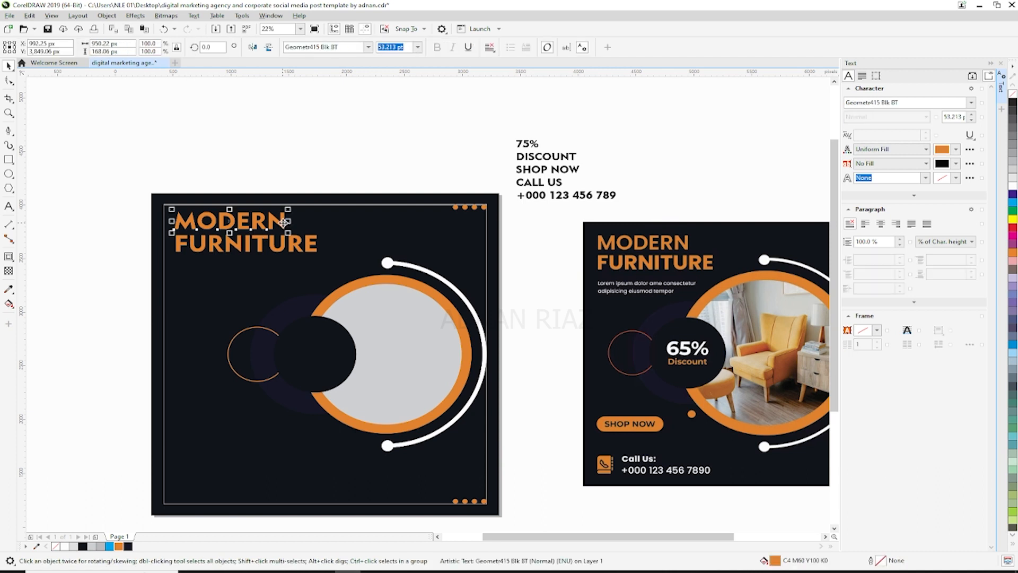
pyautogui.click(416, 184)
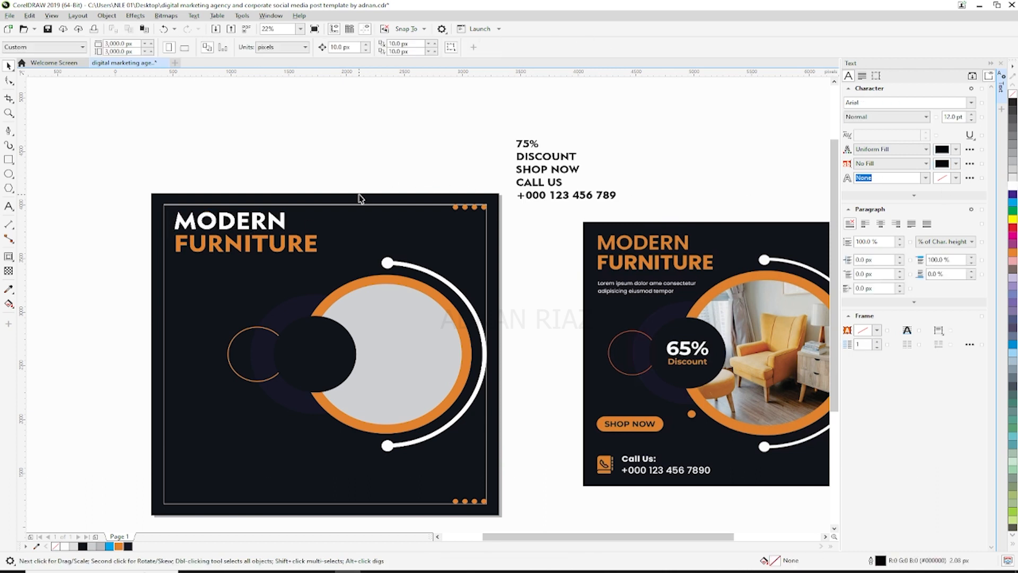
# Step: Draw a paragraph text frame about 1218 × 216 px below the heading and set its font size to 14 pt
pyautogui.moveTo(90, 188); pyautogui.dragTo(185, 168)
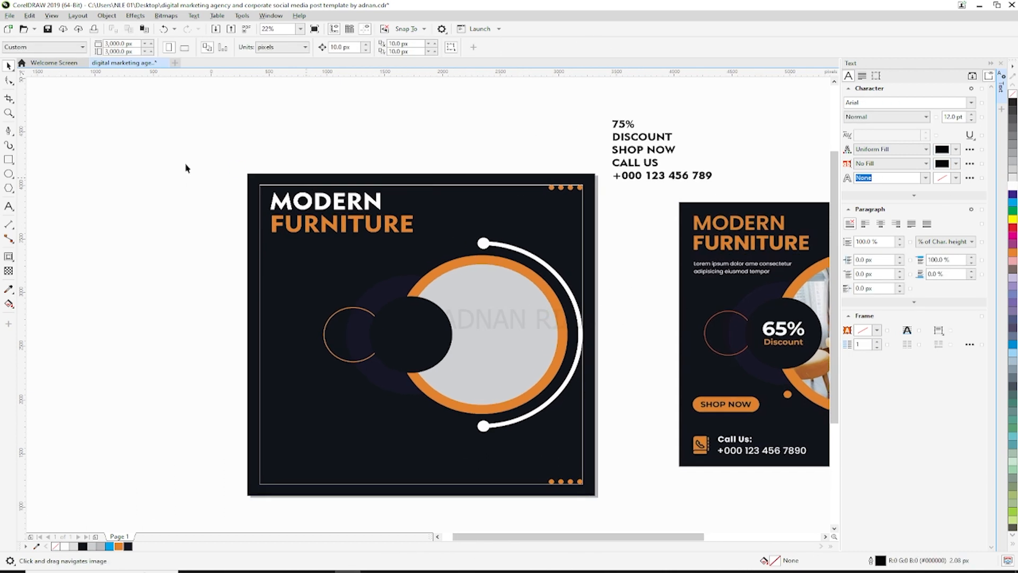
pyautogui.click(9, 205)
pyautogui.moveTo(271, 241); pyautogui.dragTo(414, 263)
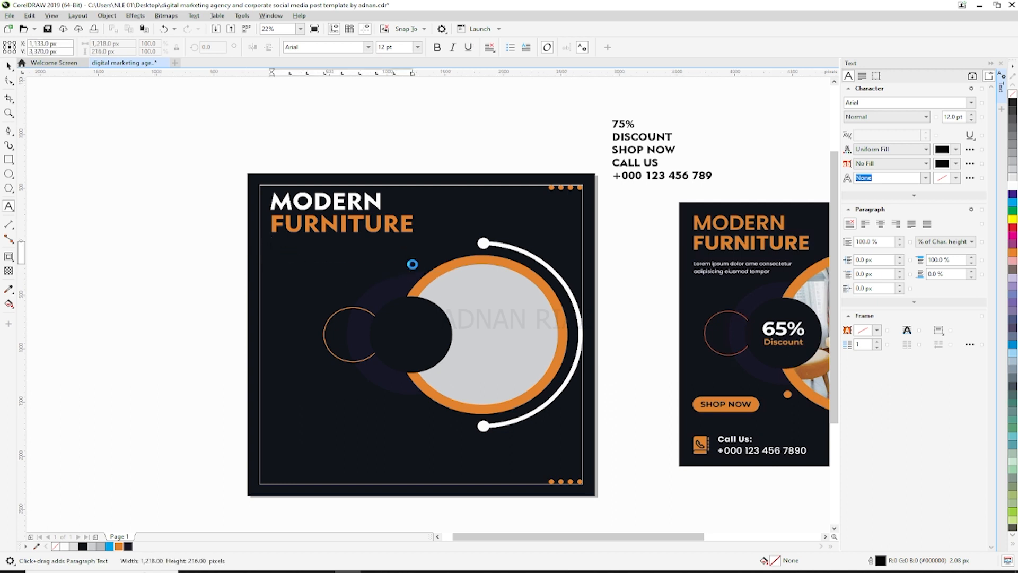
pyautogui.click(418, 49)
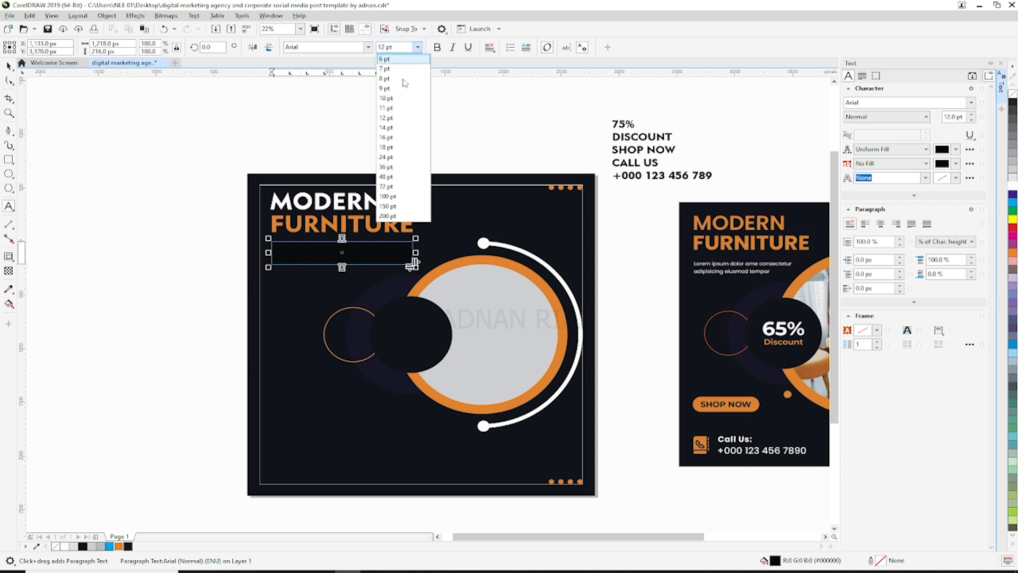
pyautogui.click(398, 128)
# Step: Insert placeholder text in the paragraph frame and color it white
pyautogui.click(10, 66)
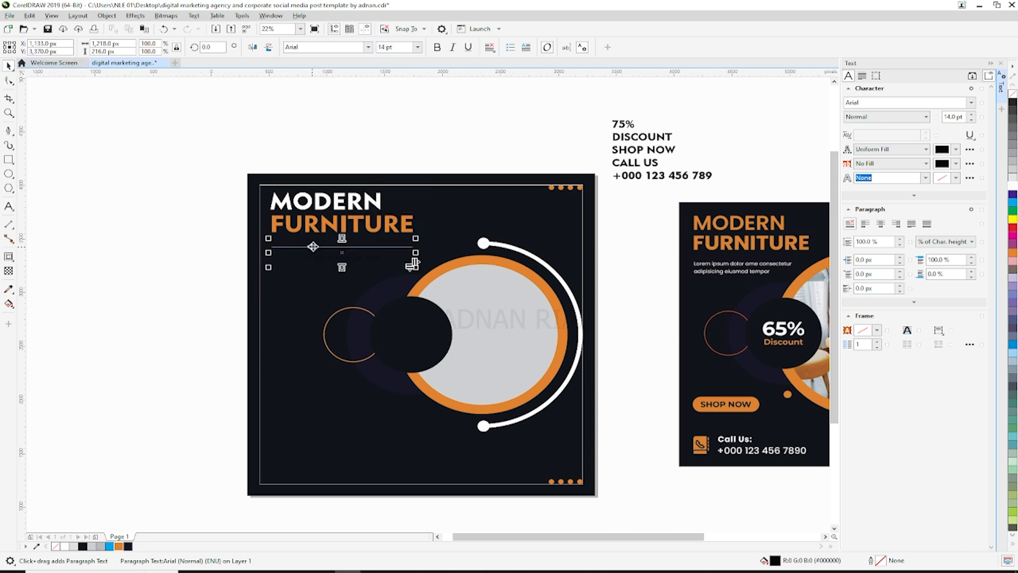
pyautogui.rightClick(313, 249)
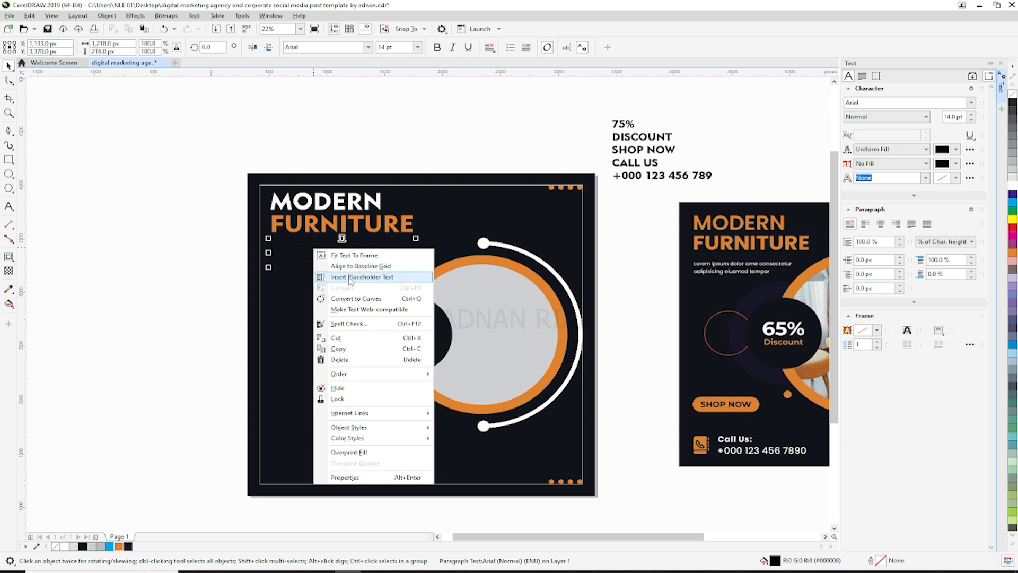
pyautogui.click(350, 277)
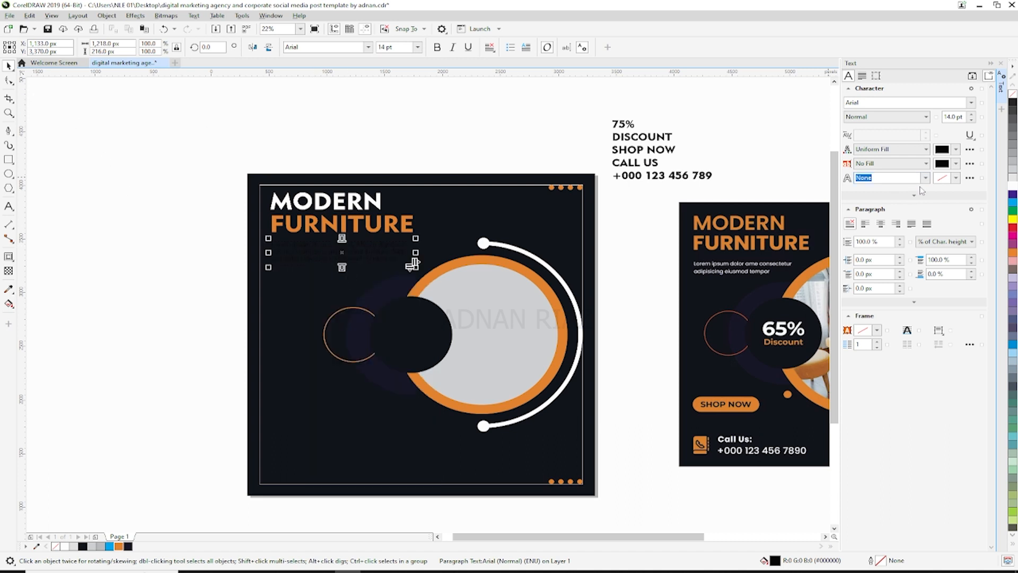
pyautogui.click(1011, 186)
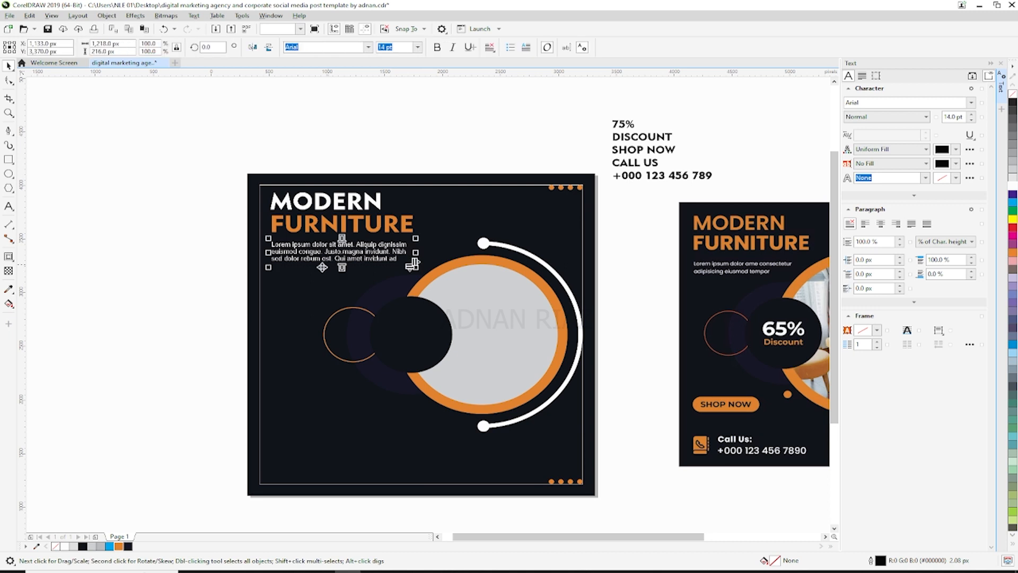
pyautogui.click(392, 154)
# Step: Move the 75% text onto the dark discount circle and center it there
pyautogui.moveTo(520, 212); pyautogui.dragTo(390, 192)
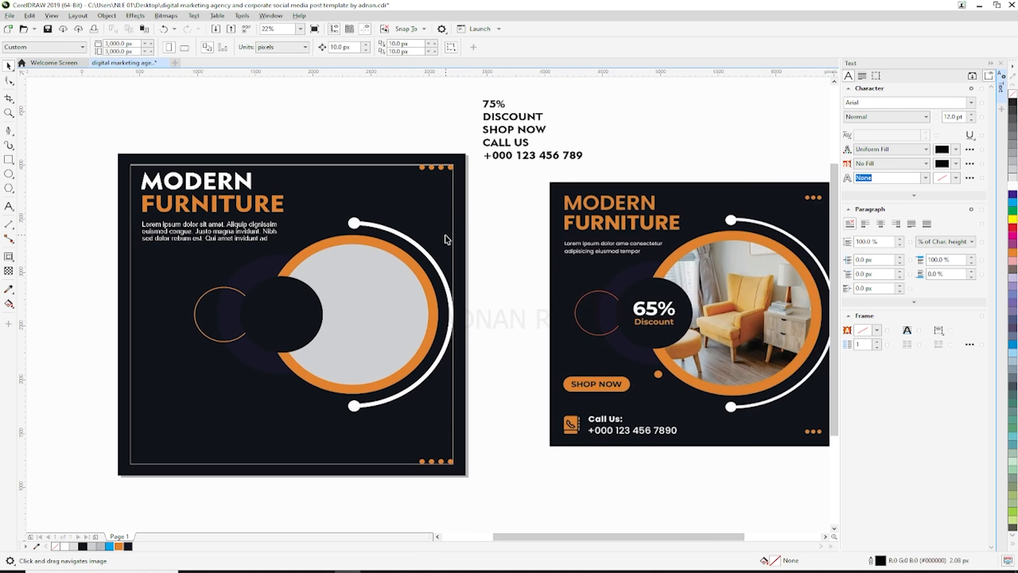
pyautogui.moveTo(412, 280); pyautogui.dragTo(422, 279)
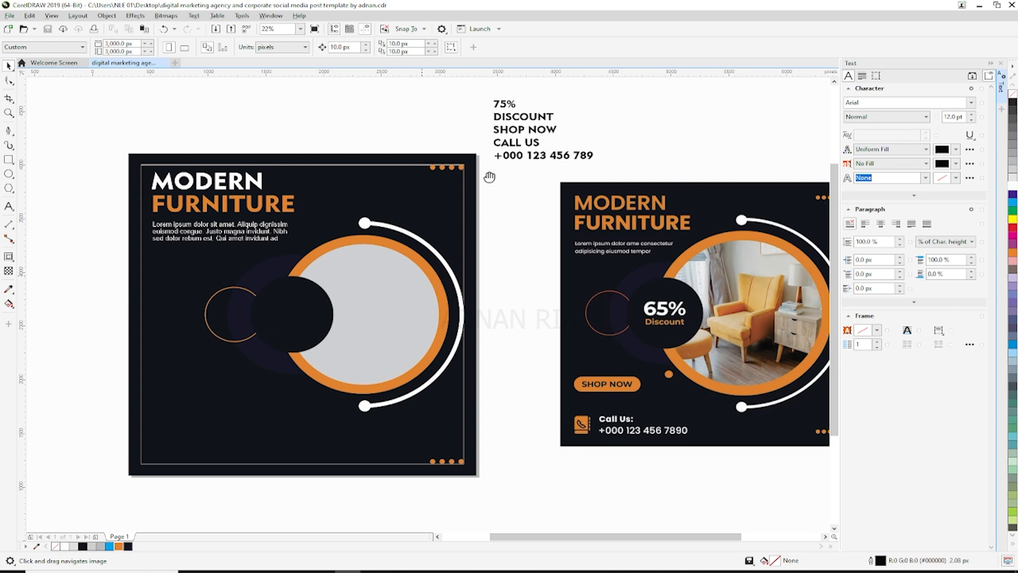
pyautogui.moveTo(530, 99); pyautogui.dragTo(302, 335)
pyautogui.press('space')
pyautogui.click(517, 121)
pyautogui.click(313, 336)
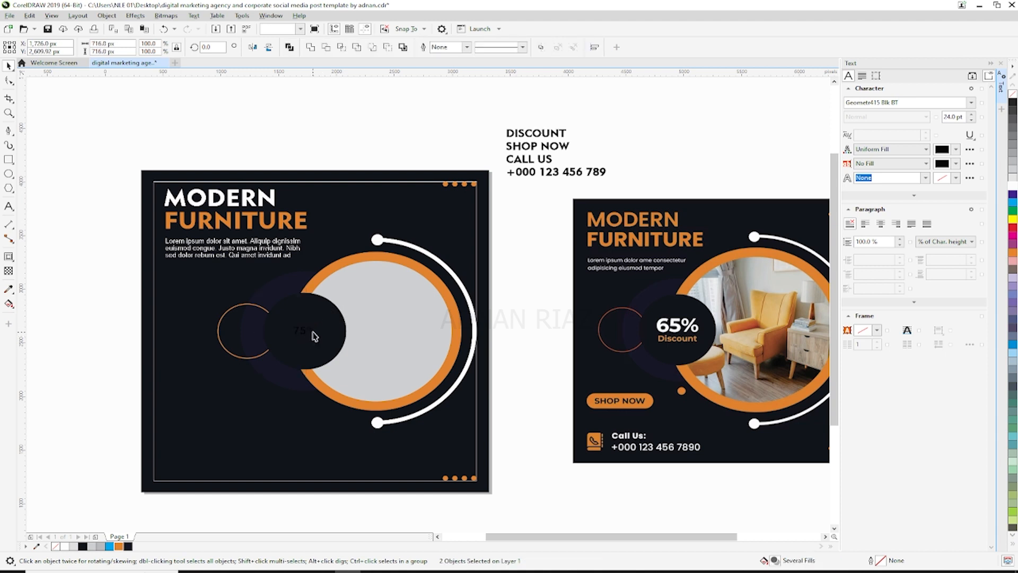
# Step: Fill the 75% text with white, enlarge it to about 64 pt, and raise it slightly within the dark circle
pyautogui.click(1012, 186)
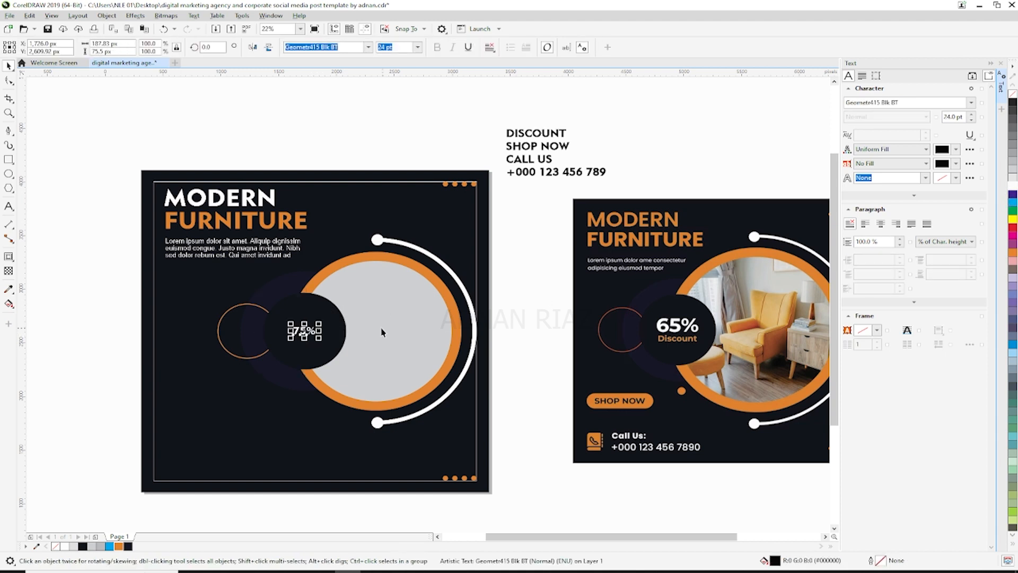
pyautogui.moveTo(323, 321); pyautogui.dragTo(303, 319)
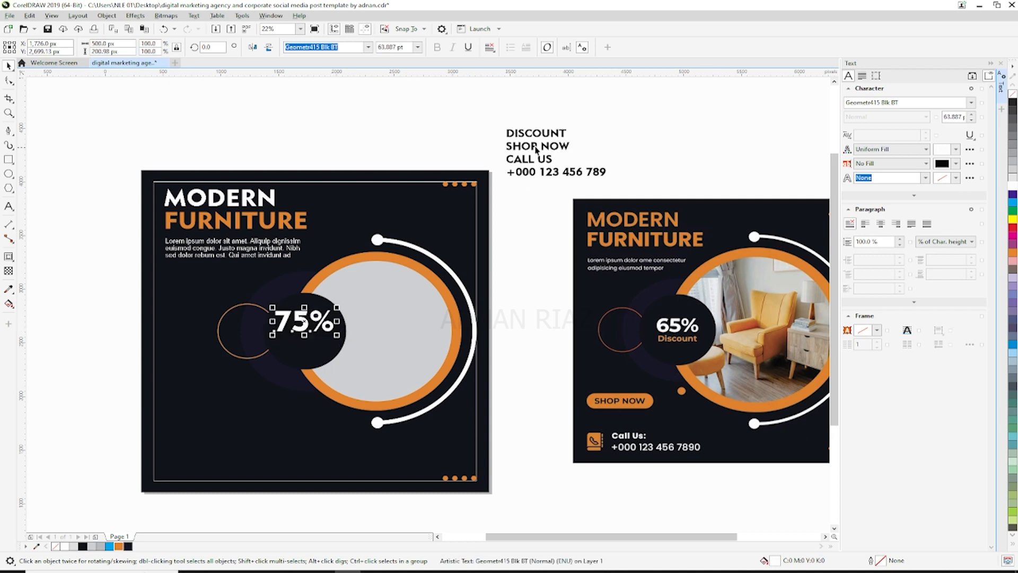
# Step: Move the DISCOUNT text below 75% in the dark circle, center it horizontally under 75%, and fill it with orange
pyautogui.moveTo(538, 139); pyautogui.dragTo(306, 333)
pyautogui.keyDown('shift'); pyautogui.click(304, 329); pyautogui.keyUp('shift')
pyautogui.press('c')
pyautogui.press('Escape')
pyautogui.click(307, 343)
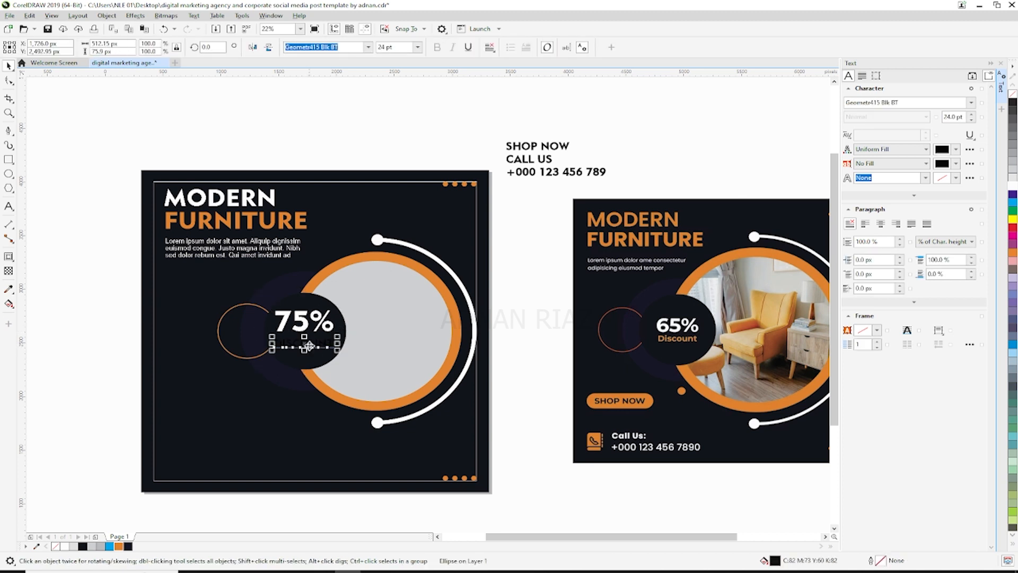
pyautogui.click(119, 546)
pyautogui.click(87, 391)
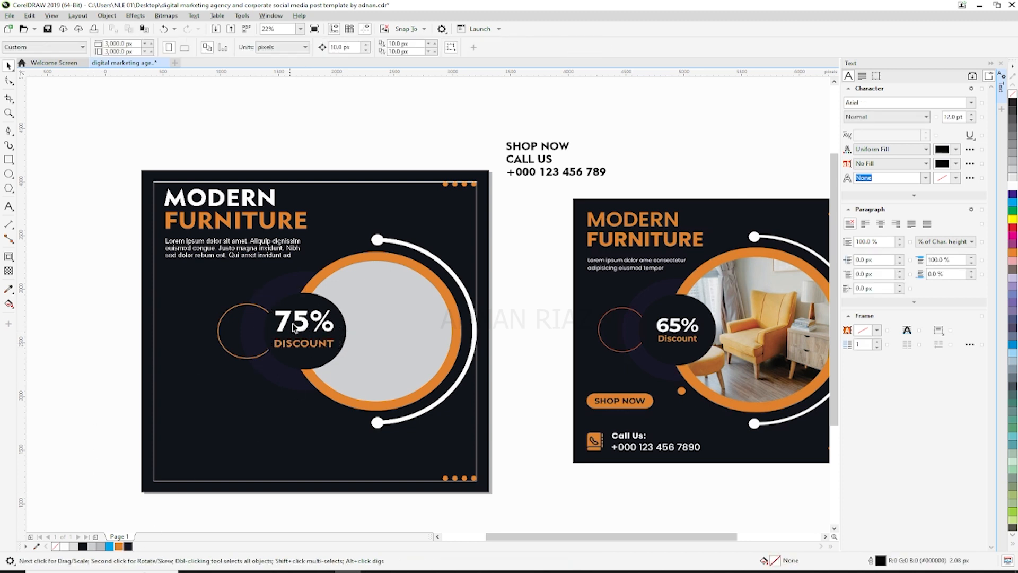
# Step: Bring the 75% text closer to DISCOUNT, group the two texts, and scale the group down slightly within the dark circle
pyautogui.scroll(4, 300, 339)
pyautogui.moveTo(300, 345); pyautogui.dragTo(307, 363)
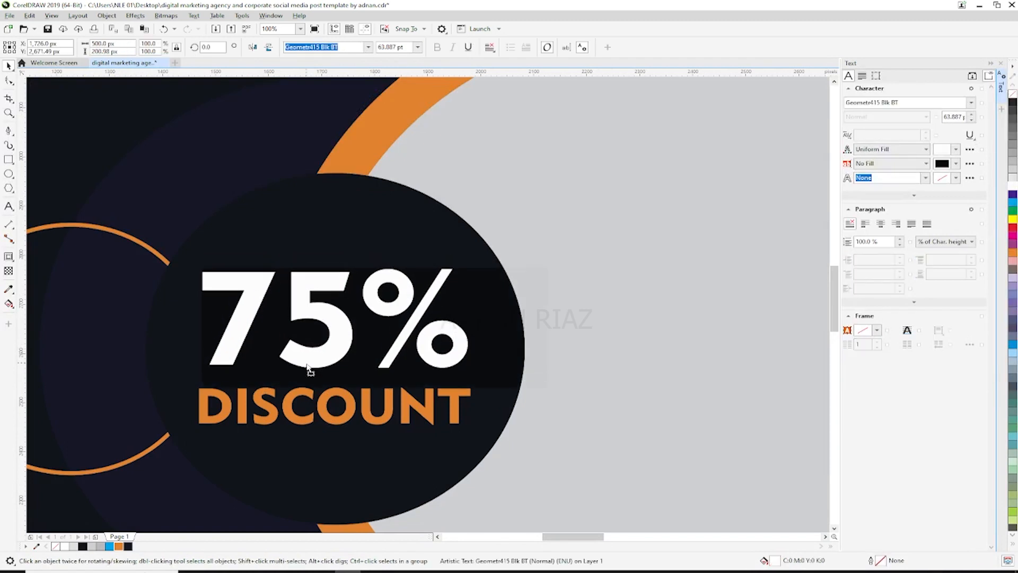
pyautogui.keyDown('shift'); pyautogui.click(331, 394); pyautogui.keyUp('shift')
pyautogui.click(335, 445)
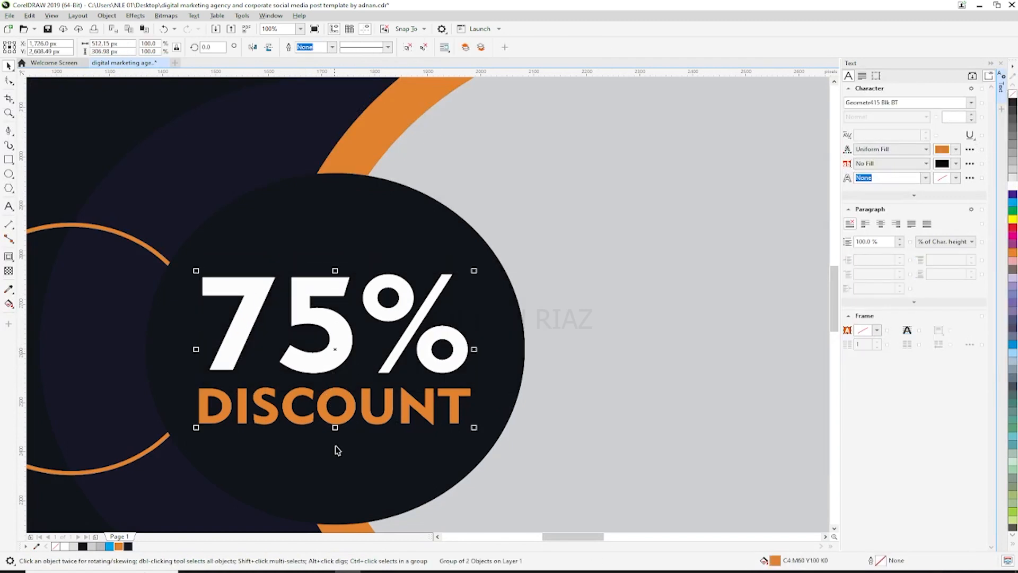
pyautogui.click(412, 335)
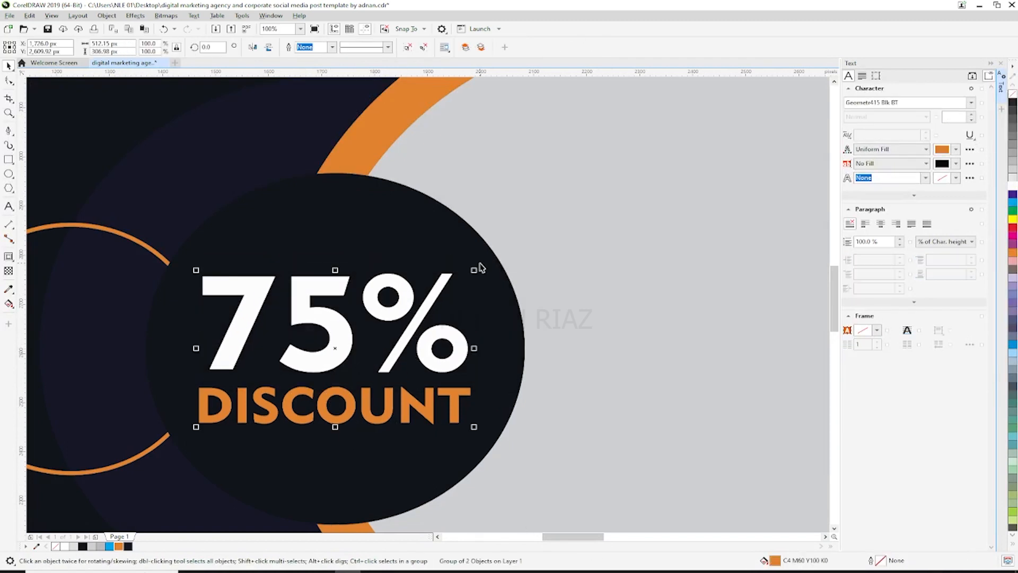
pyautogui.moveTo(472, 268); pyautogui.dragTo(443, 276)
pyautogui.press('Escape')
# Step: Sketch a freehand wavy line about 461 px wide and 32 px high above the 75% text
pyautogui.moveTo(298, 281); pyautogui.dragTo(369, 281)
pyautogui.click(9, 133)
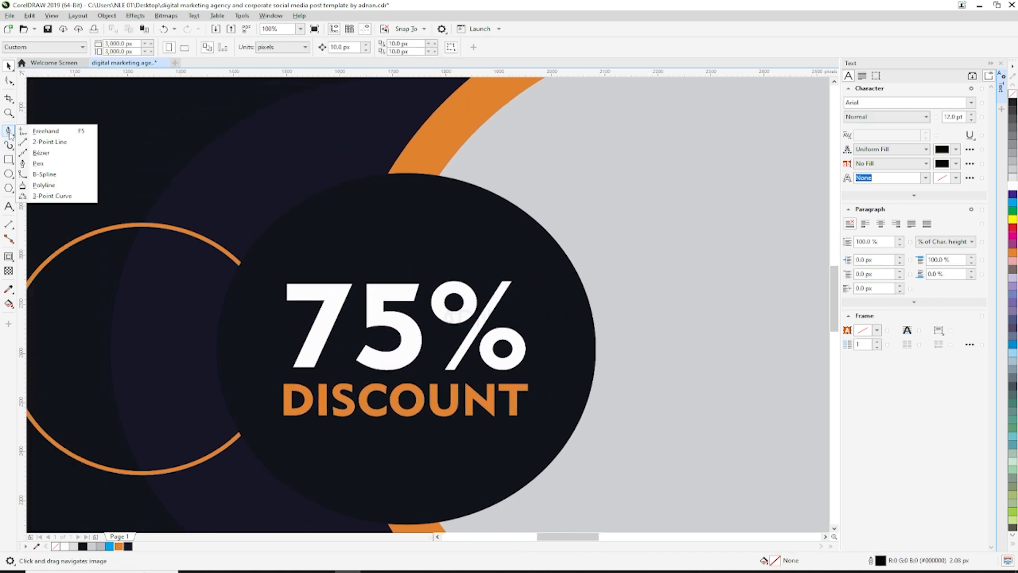
pyautogui.click(37, 134)
pyautogui.moveTo(291, 266)
pyautogui.mouseDown()
pyautogui.moveTo(497, 254)
pyautogui.moveTo(536, 266)
pyautogui.mouseUp()
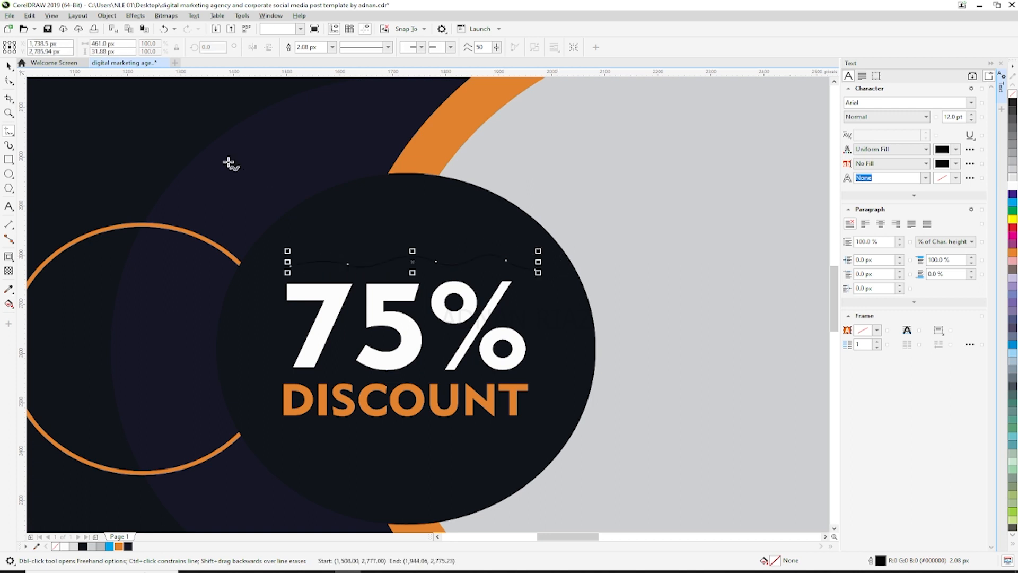
pyautogui.click(9, 66)
# Step: Color the wavy line orange and set its outline width to 4 px
pyautogui.click(119, 545)
pyautogui.rightClick(119, 545)
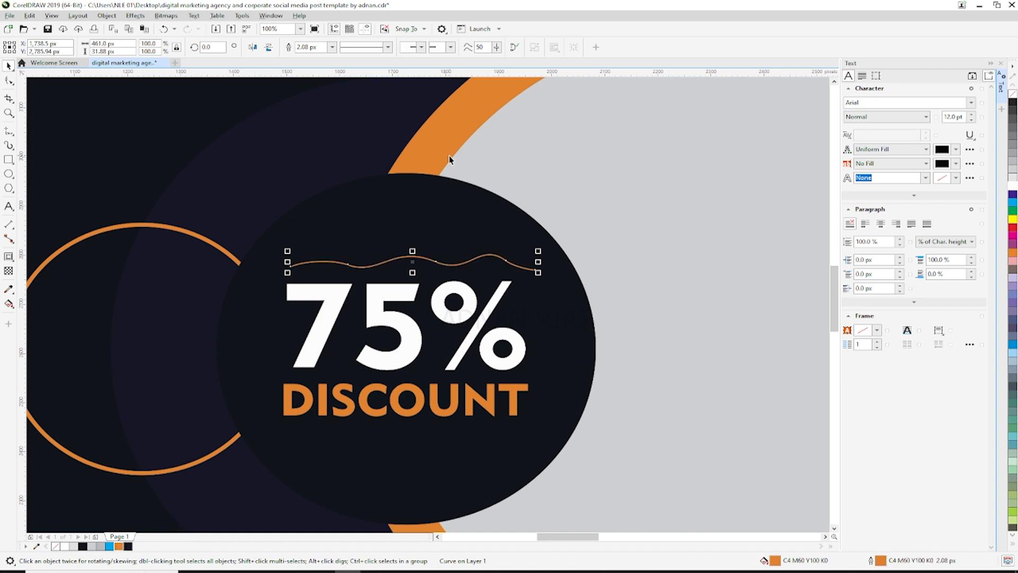
pyautogui.click(333, 48)
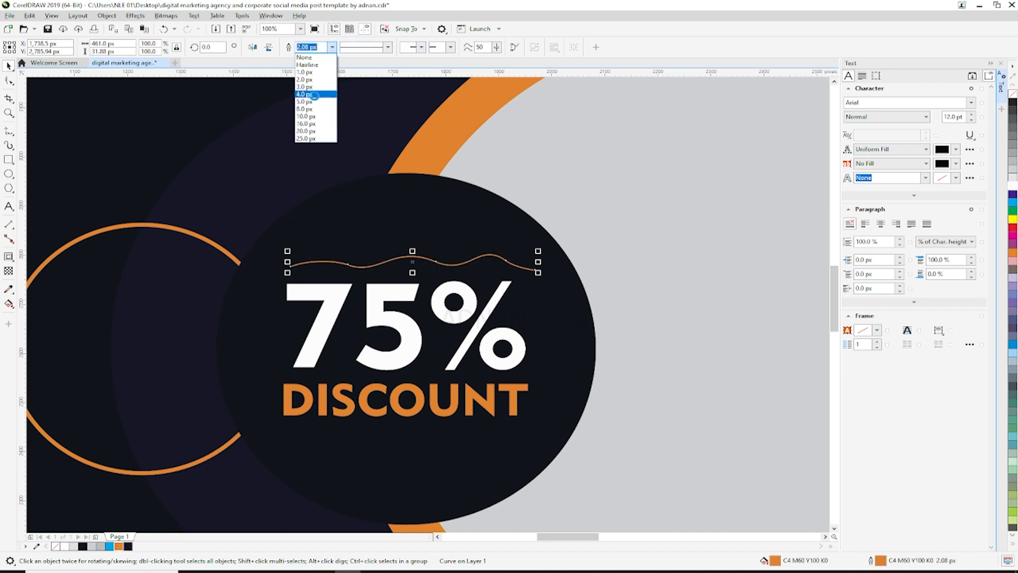
pyautogui.click(314, 96)
# Step: Duplicate the orange wavy line slightly upward and repeat the duplication to build a stack of six evenly spaced waves
pyautogui.moveTo(417, 257); pyautogui.dragTo(417, 253)
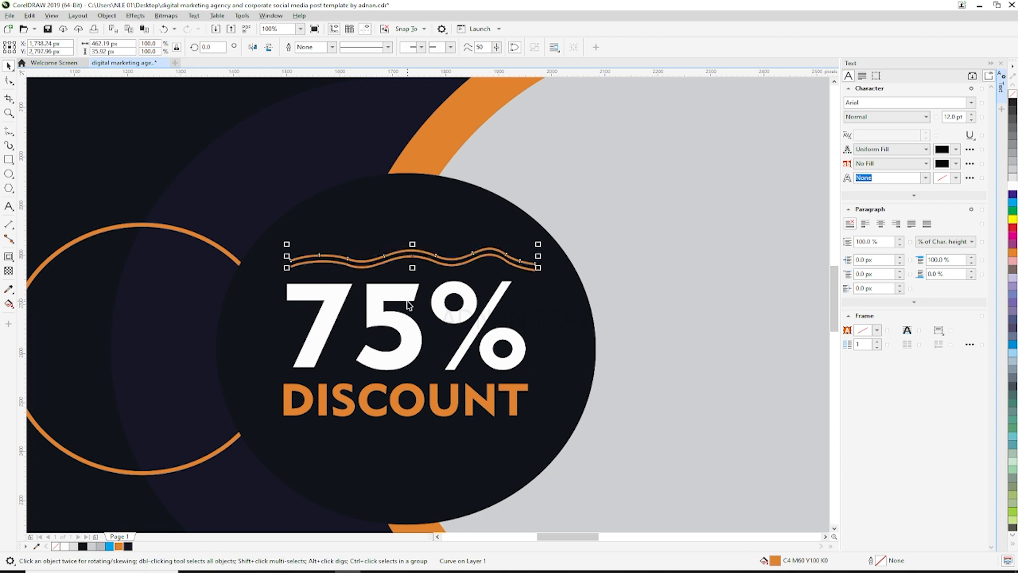
pyautogui.hotkey('ctrl', 'r')
pyautogui.hotkey('ctrl', 'r')
pyautogui.hotkey('ctrl', 'r')
pyautogui.hotkey('ctrl', 'r')
# Step: Group the six wavy lines and center the group horizontally on the dark discount circle
pyautogui.moveTo(244, 207)
pyautogui.mouseDown()
pyautogui.moveTo(356, 246)
pyautogui.moveTo(585, 295)
pyautogui.mouseUp()
pyautogui.keyDown('shift'); pyautogui.click(543, 310); pyautogui.keyUp('shift')
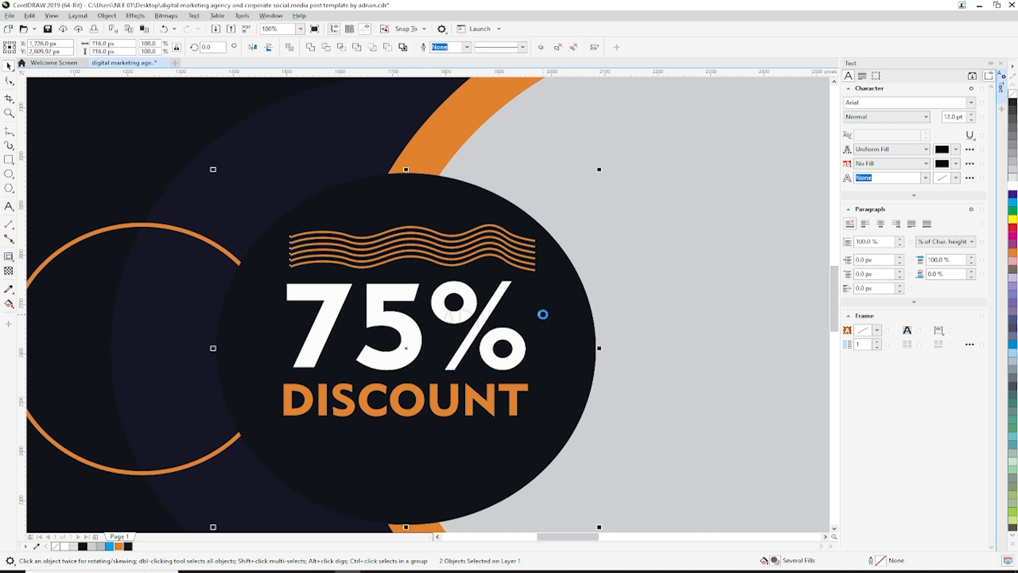
pyautogui.press('c')
pyautogui.press('Escape')
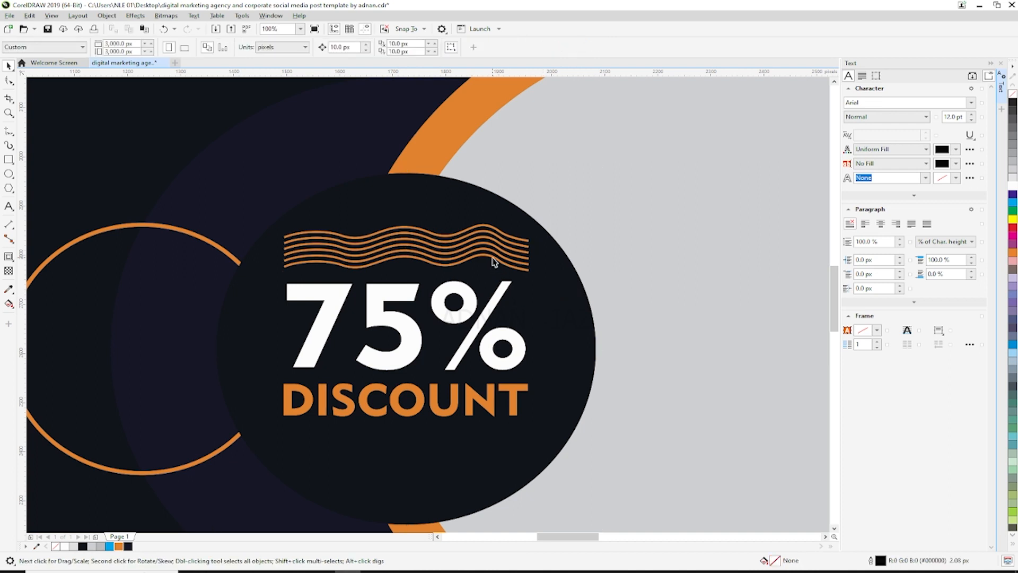
# Step: Copy the wave group, enlarge the copy to about 524%, rotate it about 22.6°, and place it across the post's lower-right corner
pyautogui.scroll(-3, 424, 244)
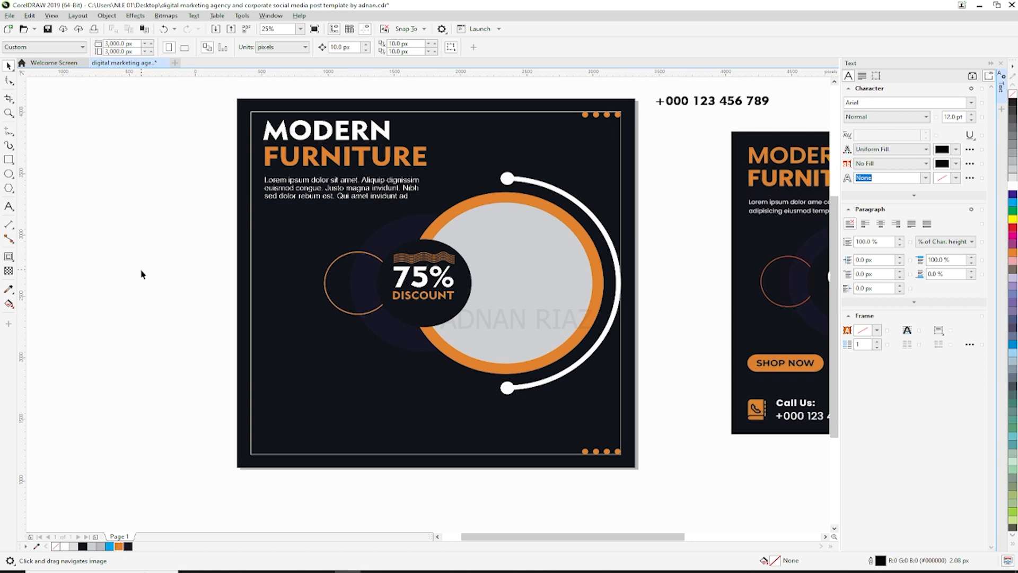
pyautogui.moveTo(452, 269); pyautogui.dragTo(634, 371)
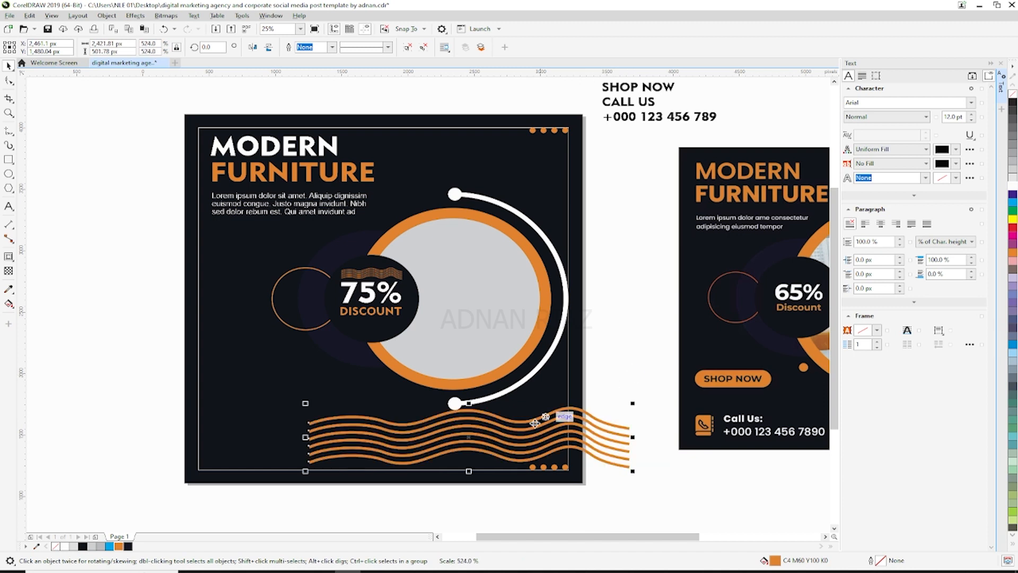
pyautogui.moveTo(640, 480); pyautogui.dragTo(676, 408)
pyautogui.click(600, 378)
pyautogui.moveTo(604, 377); pyautogui.dragTo(632, 383)
pyautogui.click(591, 507)
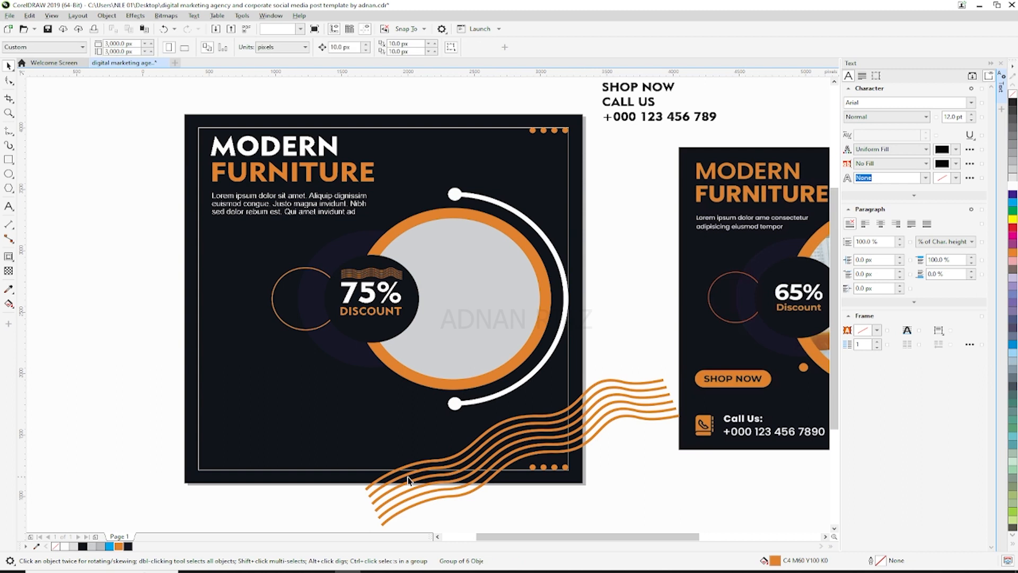
# Step: Intersect the large wave group with the dark background and delete the original waves, keeping only the part inside the post
pyautogui.click(337, 477)
pyautogui.keyDown('shift'); pyautogui.click(410, 508); pyautogui.keyUp('shift')
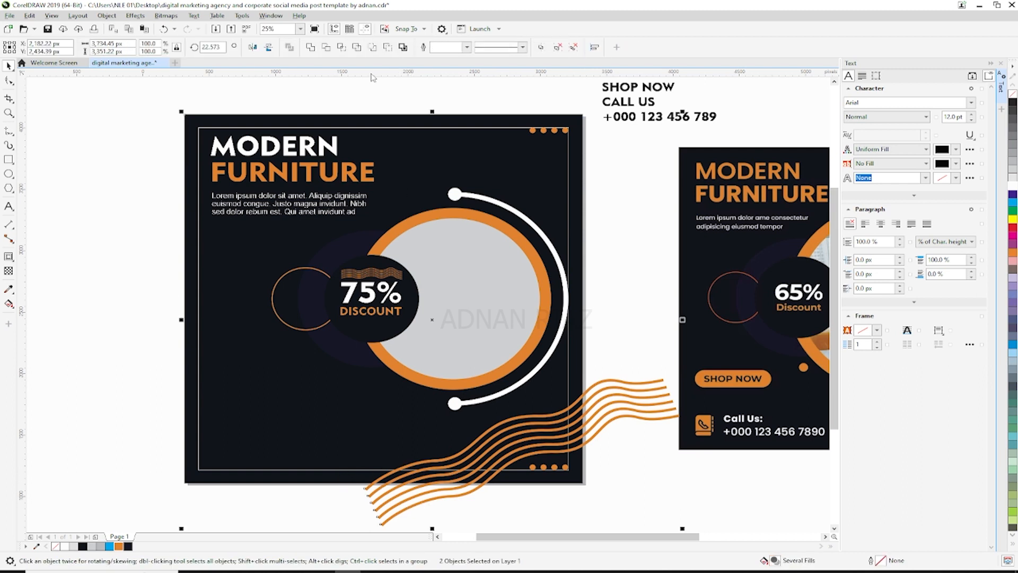
pyautogui.click(340, 48)
pyautogui.click(600, 317)
pyautogui.click(620, 385)
pyautogui.press('Delete')
pyautogui.scroll(1, 620, 334)
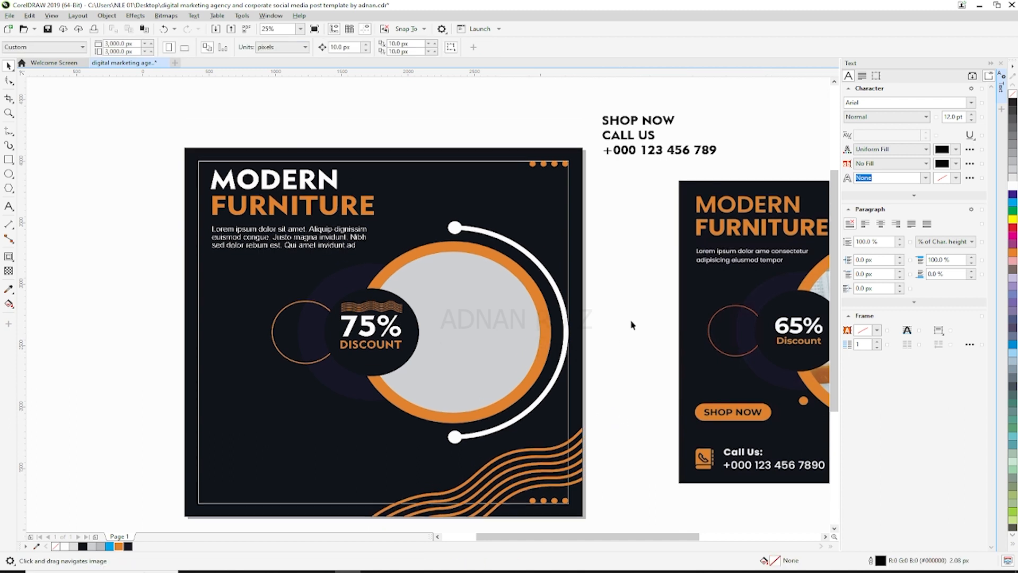
pyautogui.click(551, 451)
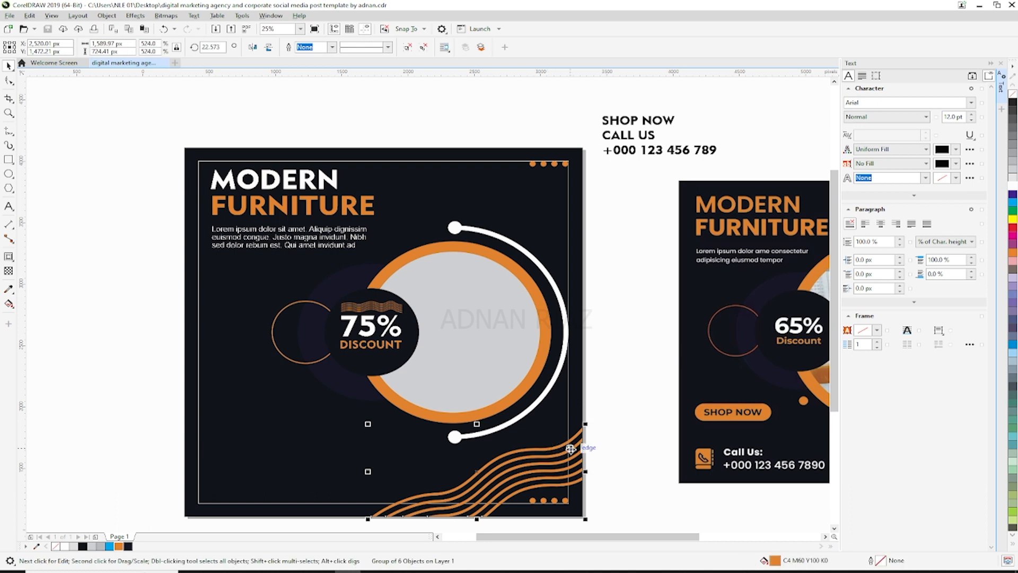
pyautogui.click(614, 424)
# Step: Draw a rectangle about 676 × 180 px in the post's lower-left area and fill it with orange, without an outline
pyautogui.moveTo(637, 268); pyautogui.dragTo(599, 250)
pyautogui.moveTo(192, 323); pyautogui.dragTo(220, 263)
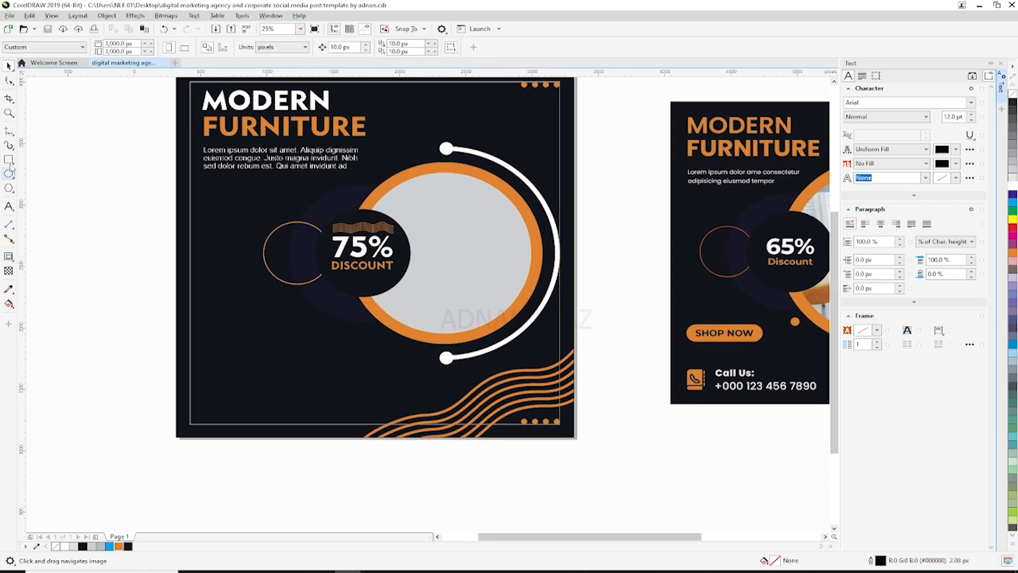
pyautogui.press('F6')
pyautogui.moveTo(212, 326); pyautogui.dragTo(302, 349)
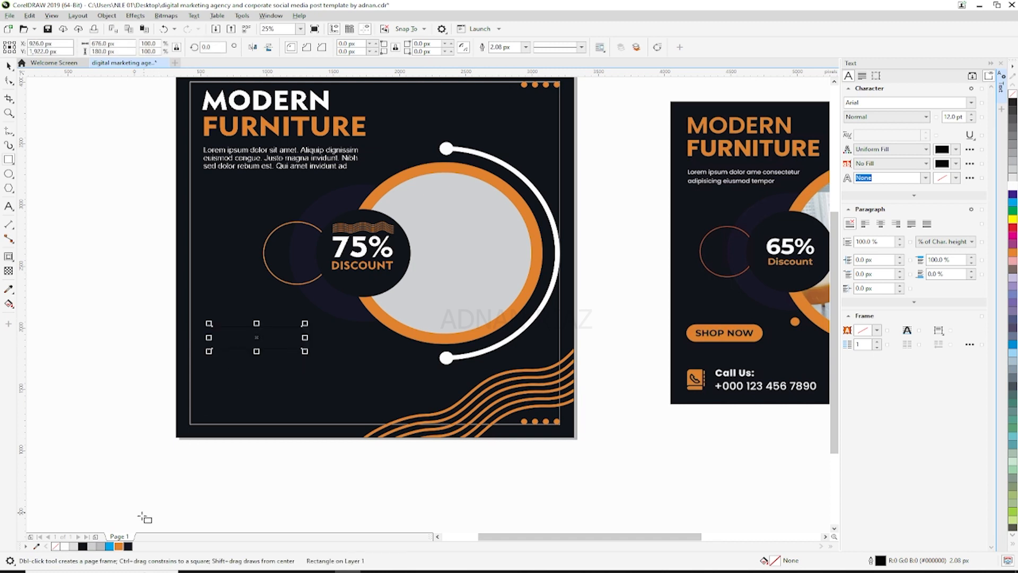
pyautogui.click(121, 546)
pyautogui.press('space')
pyautogui.click(136, 266)
pyautogui.moveTo(391, 184); pyautogui.dragTo(408, 238)
# Step: Center the SHOP NOW text horizontally and vertically on the orange rectangle
pyautogui.moveTo(572, 142); pyautogui.dragTo(577, 154)
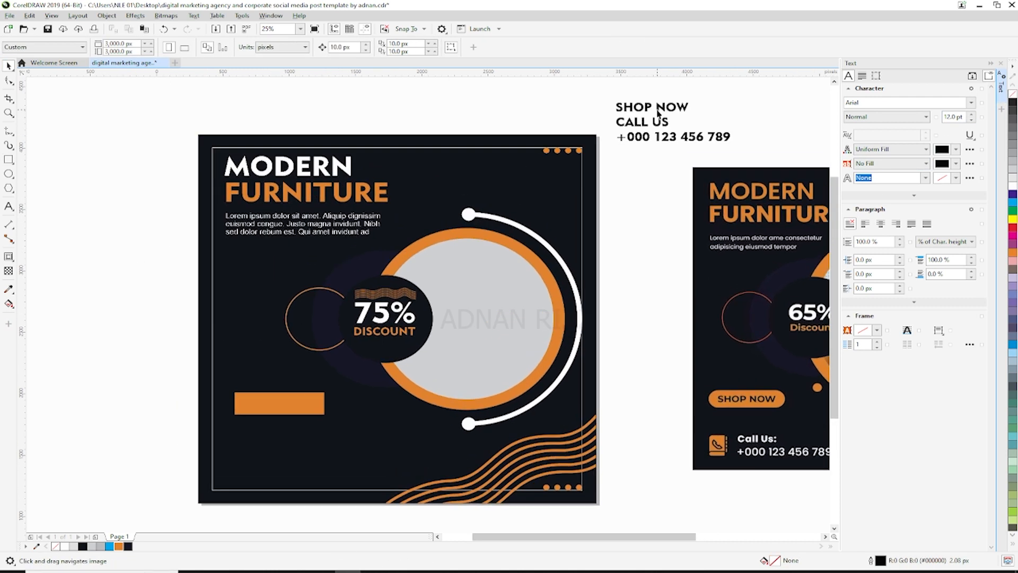
pyautogui.click(659, 109)
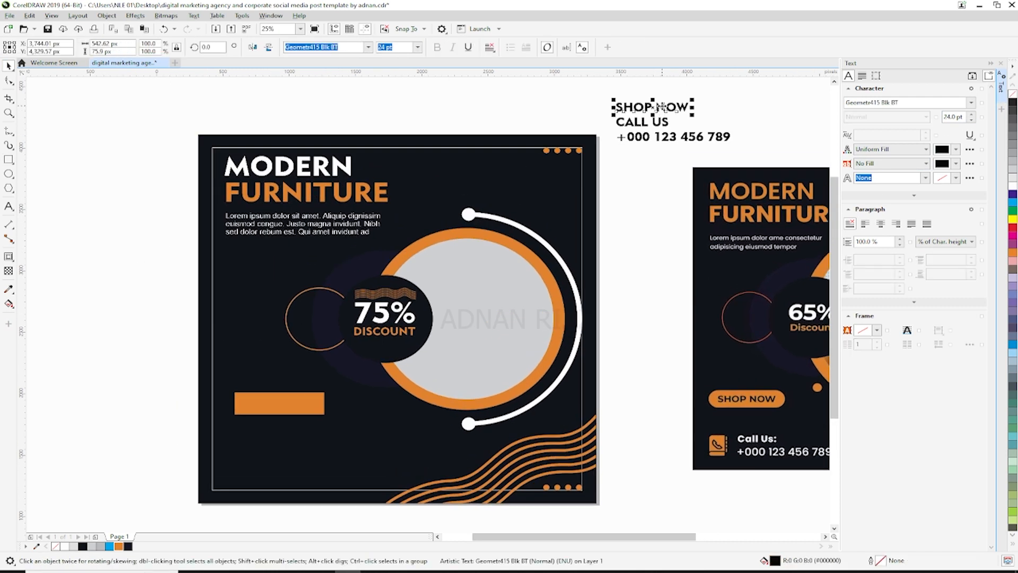
pyautogui.keyDown('shift'); pyautogui.click(266, 409); pyautogui.keyUp('shift')
pyautogui.press('c')
pyautogui.press('e')
pyautogui.press('Escape')
pyautogui.click(289, 403)
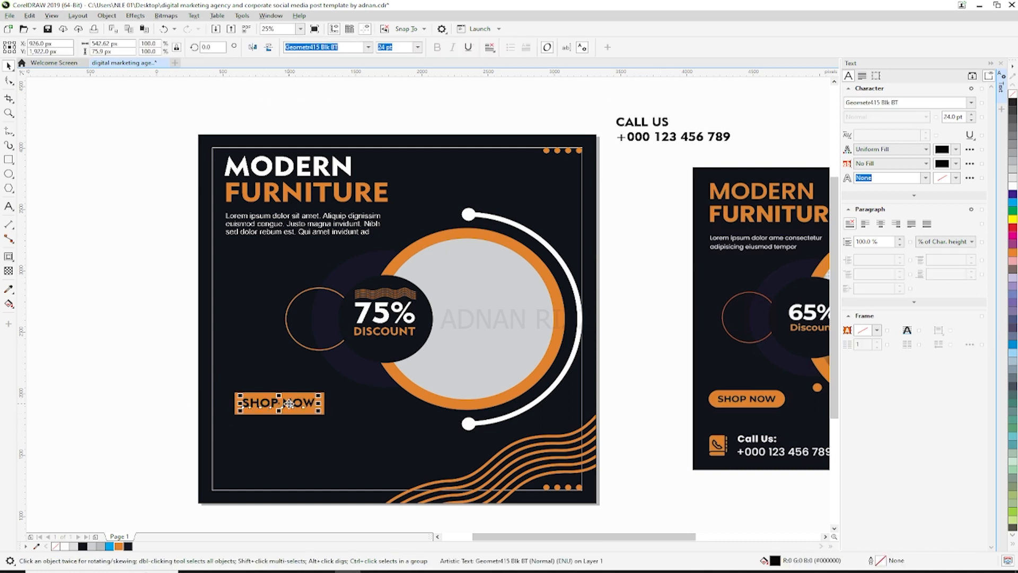
pyautogui.click(1012, 186)
pyautogui.hotkey('ctrl', 'z')
pyautogui.click(145, 378)
# Step: Round all corners of the orange SHOP NOW rectangle to about 36 px and save the file
pyautogui.moveTo(360, 344); pyautogui.dragTo(340, 308)
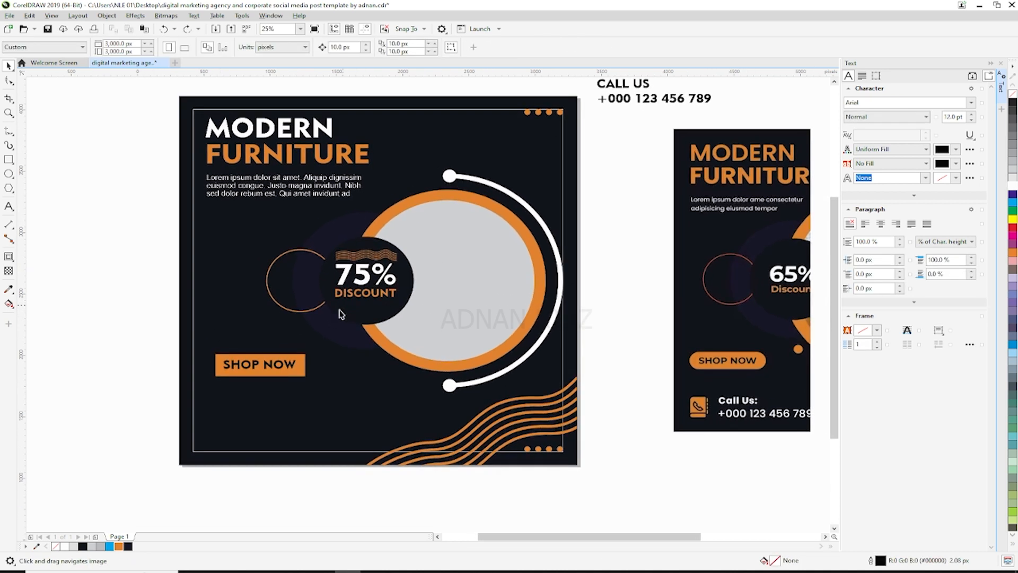
pyautogui.click(298, 373)
pyautogui.press('F10')
pyautogui.moveTo(215, 354); pyautogui.dragTo(222, 356)
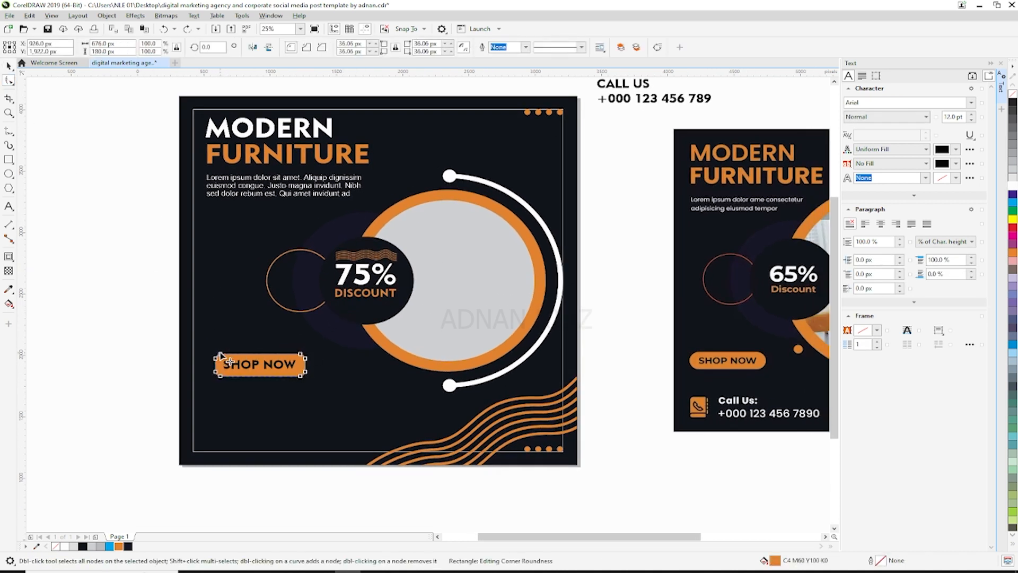
pyautogui.click(9, 66)
pyautogui.click(112, 240)
pyautogui.moveTo(157, 264); pyautogui.dragTo(166, 257)
pyautogui.hotkey('ctrl', 's')
# Step: Draw a rectangle about 140 × 192 px in the post's lower-left corner, fill it with orange, and remove its outline
pyautogui.moveTo(160, 399); pyautogui.dragTo(171, 368)
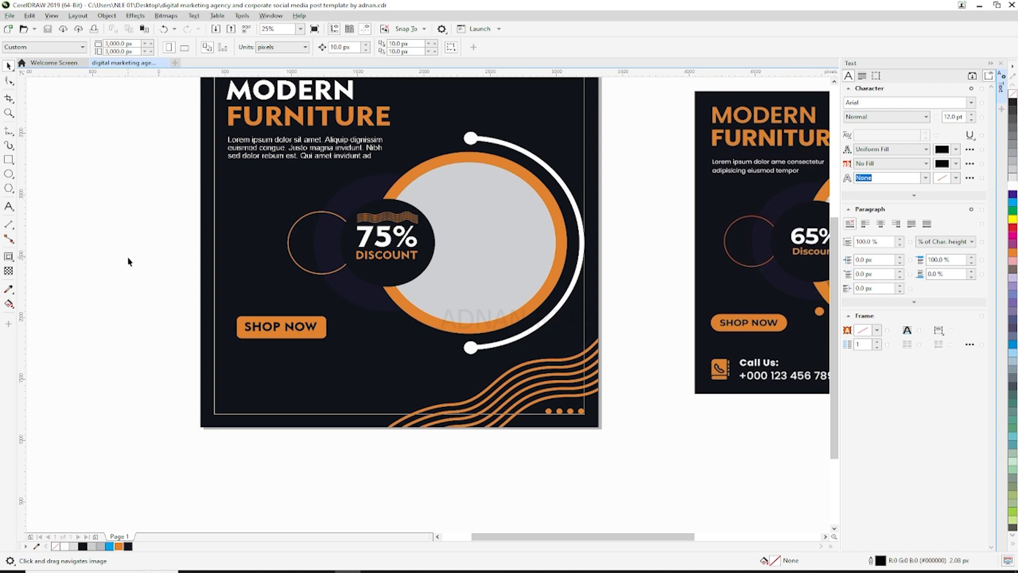
pyautogui.click(9, 159)
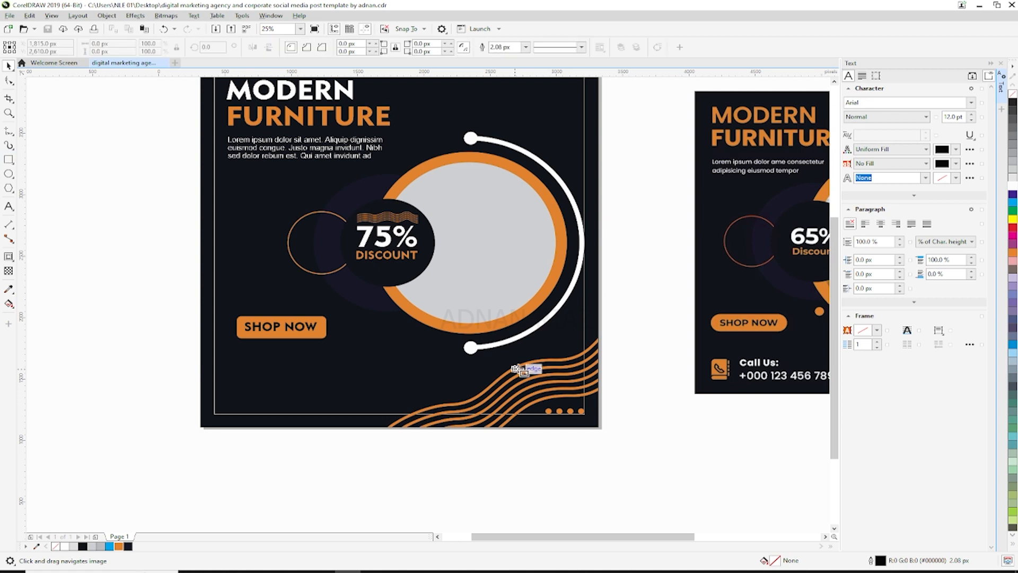
pyautogui.moveTo(410, 420); pyautogui.dragTo(416, 405)
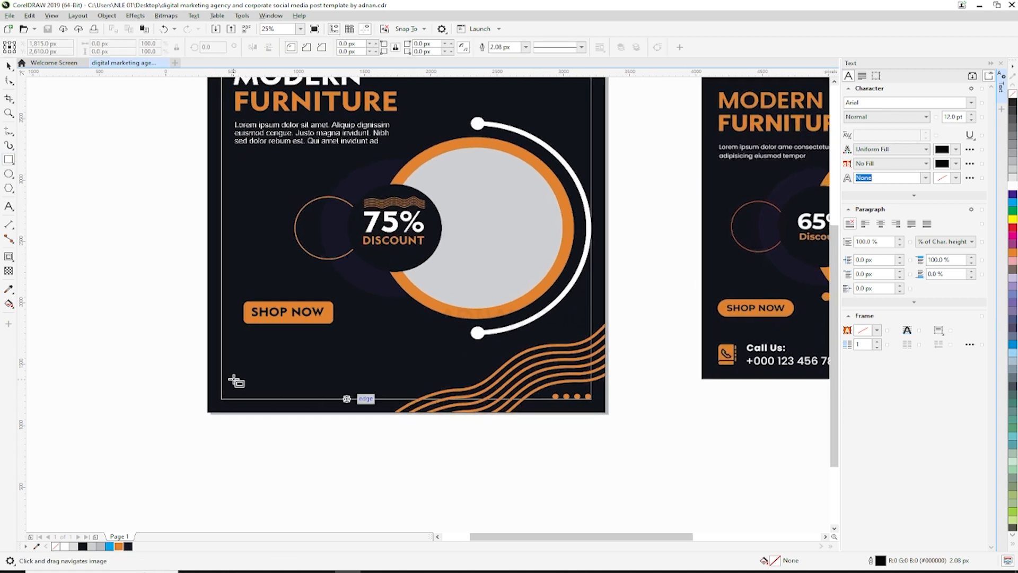
pyautogui.scroll(2, 247, 383)
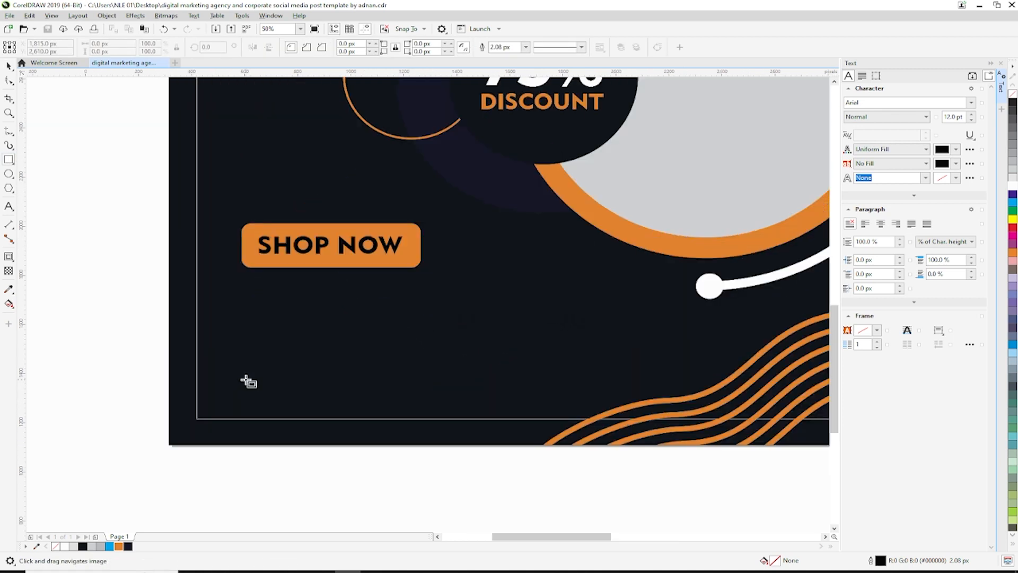
pyautogui.moveTo(240, 360); pyautogui.dragTo(279, 409)
pyautogui.press('F10')
pyautogui.press('space')
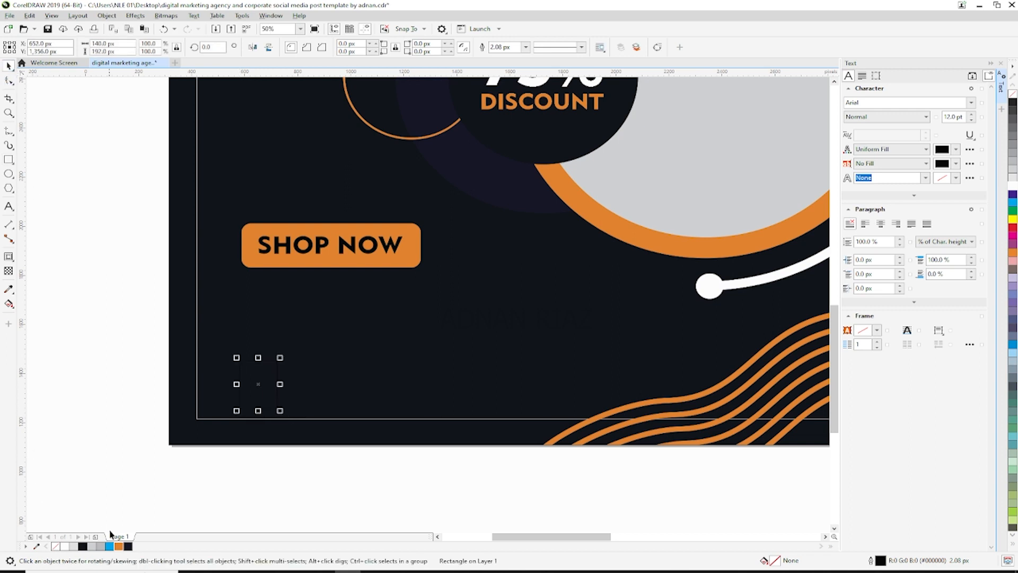
pyautogui.click(119, 547)
pyautogui.scroll(-1, 153, 357)
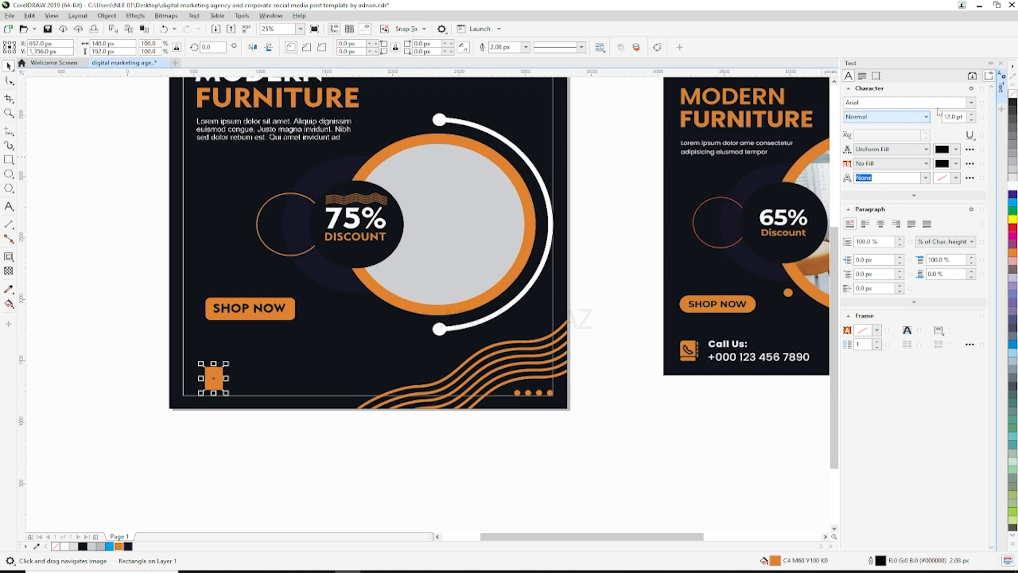
pyautogui.rightClick(1011, 94)
# Step: Round only the upper-left corner of the small orange rectangle
pyautogui.moveTo(321, 379); pyautogui.dragTo(342, 385)
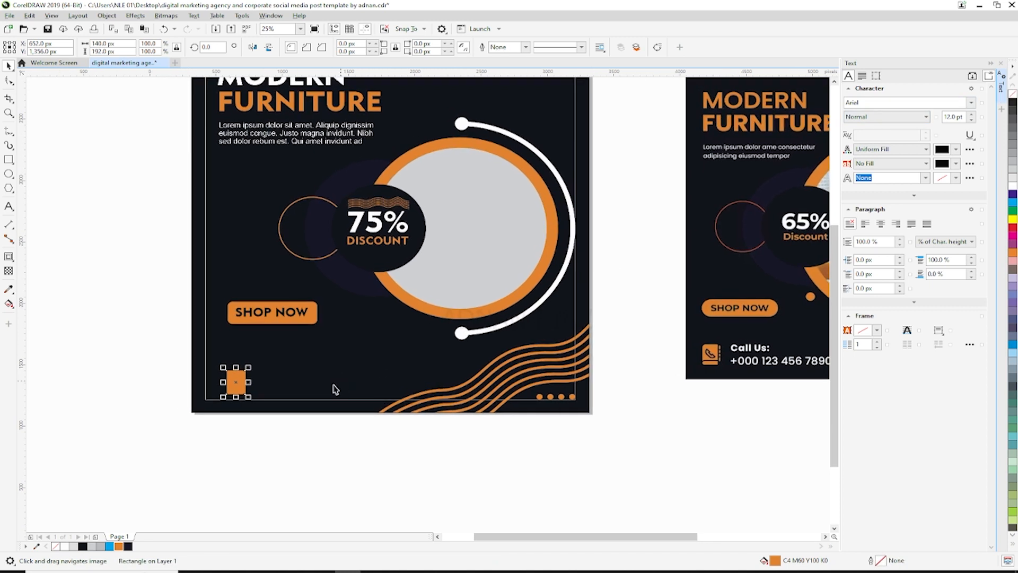
pyautogui.click(10, 80)
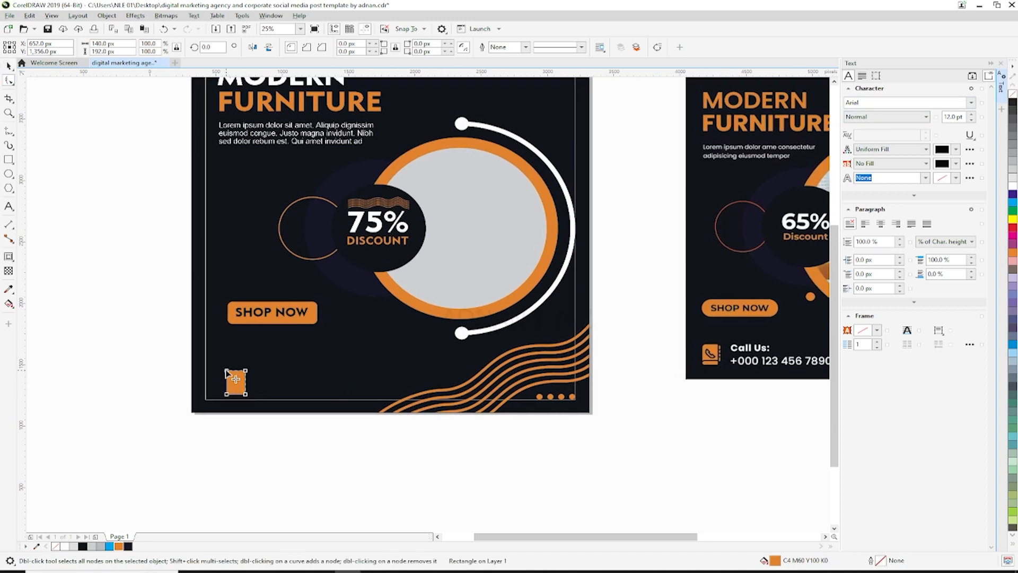
pyautogui.moveTo(227, 370); pyautogui.dragTo(228, 374)
pyautogui.click(9, 67)
pyautogui.click(86, 289)
# Step: Draw an outline-free orange strip about 140 × 33 px on the small orange shape and move it just below, leaving a narrow gap
pyautogui.scroll(1, 236, 391)
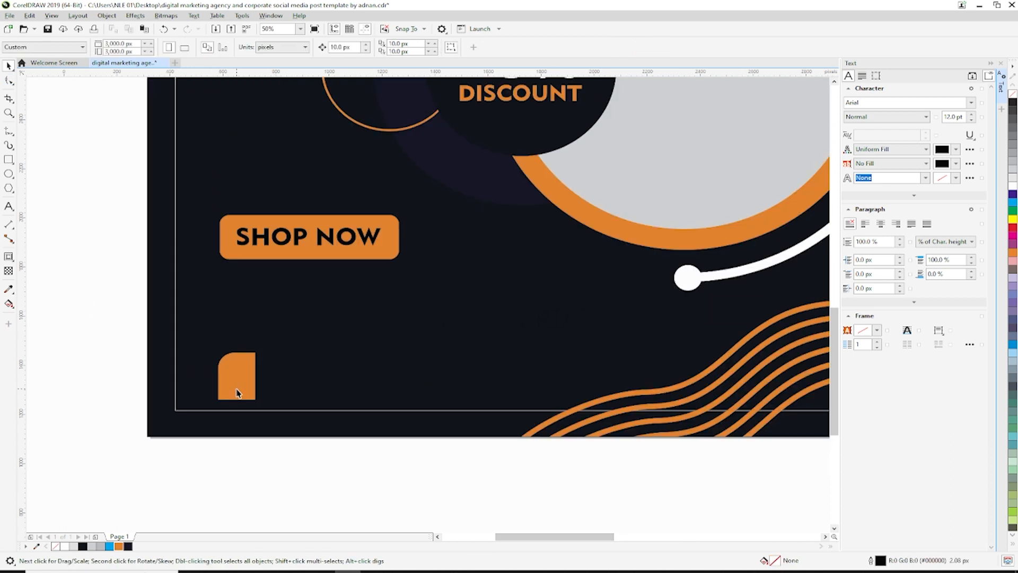
pyautogui.scroll(1, 236, 392)
pyautogui.click(9, 159)
pyautogui.scroll(1, 265, 413)
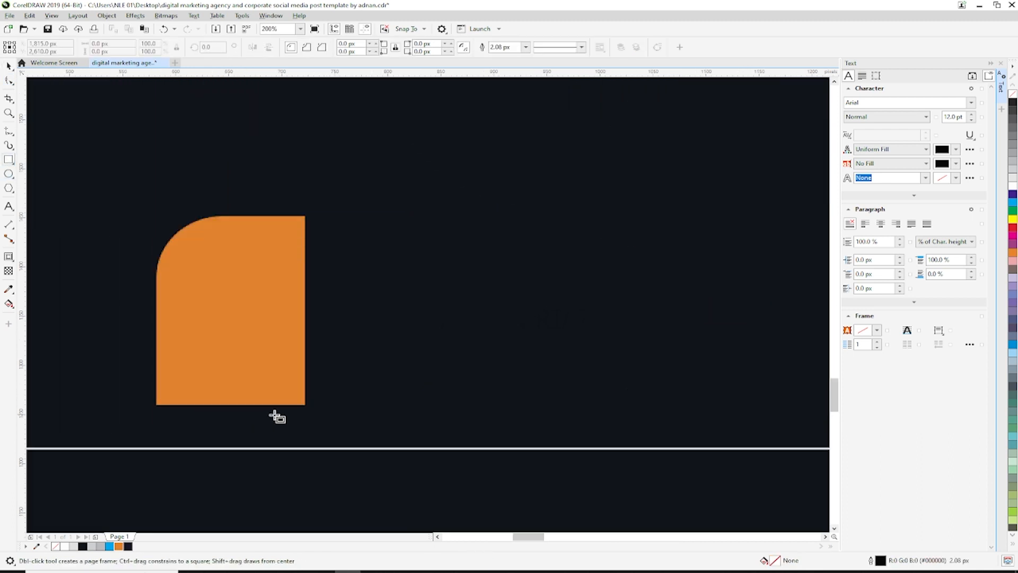
pyautogui.moveTo(305, 405); pyautogui.dragTo(152, 370)
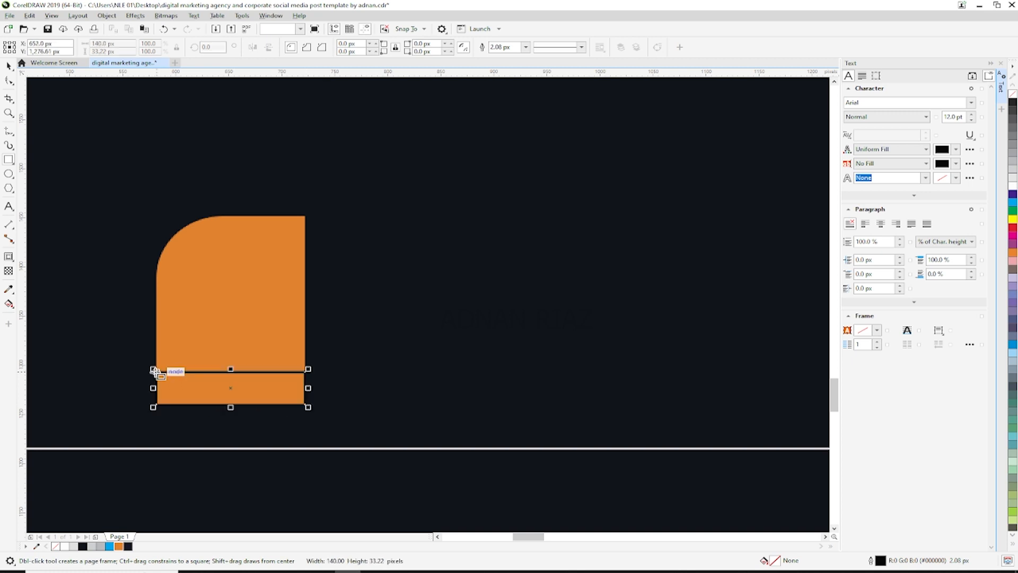
pyautogui.press('space')
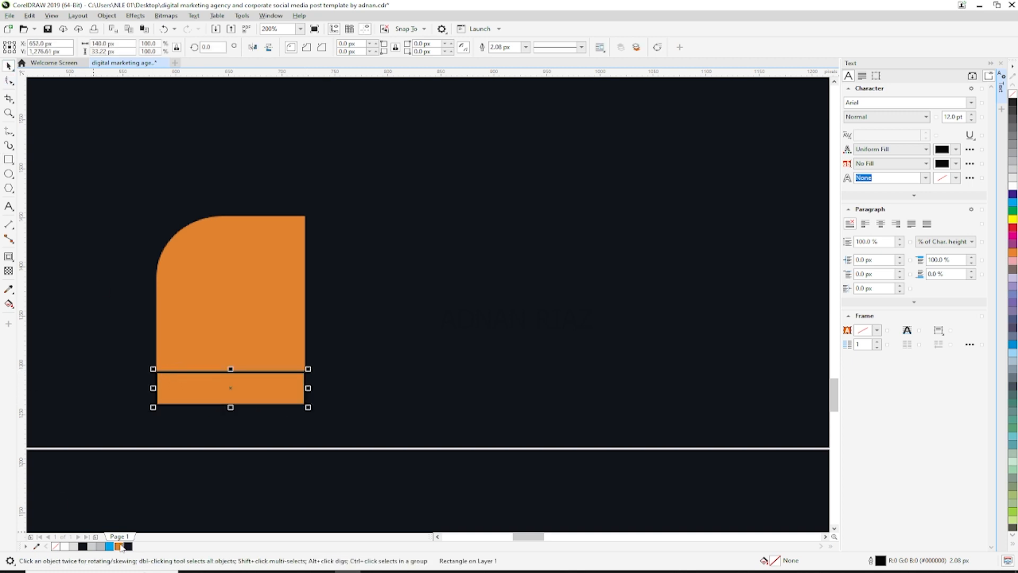
pyautogui.rightClick(1013, 94)
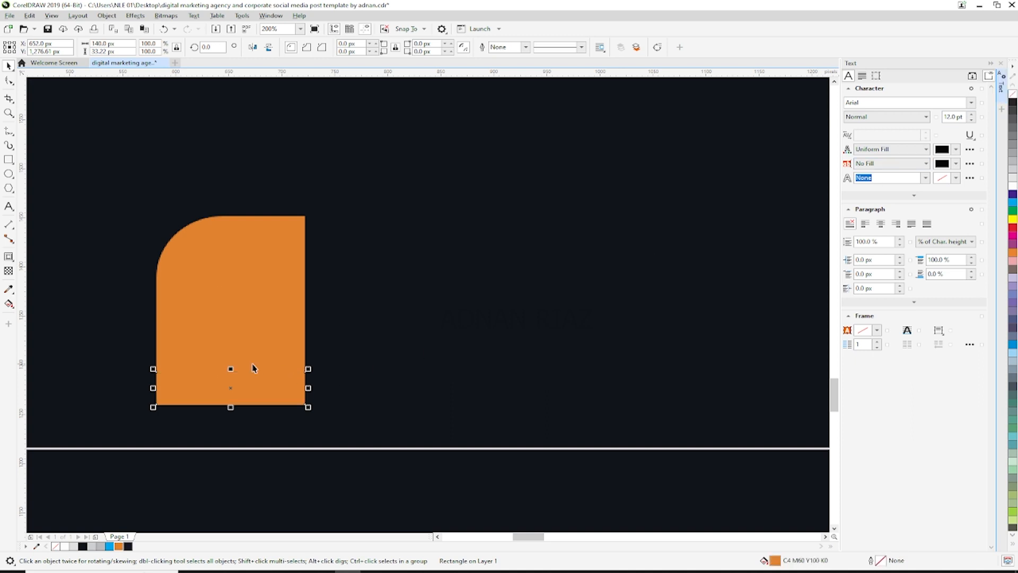
pyautogui.moveTo(232, 399); pyautogui.dragTo(236, 432)
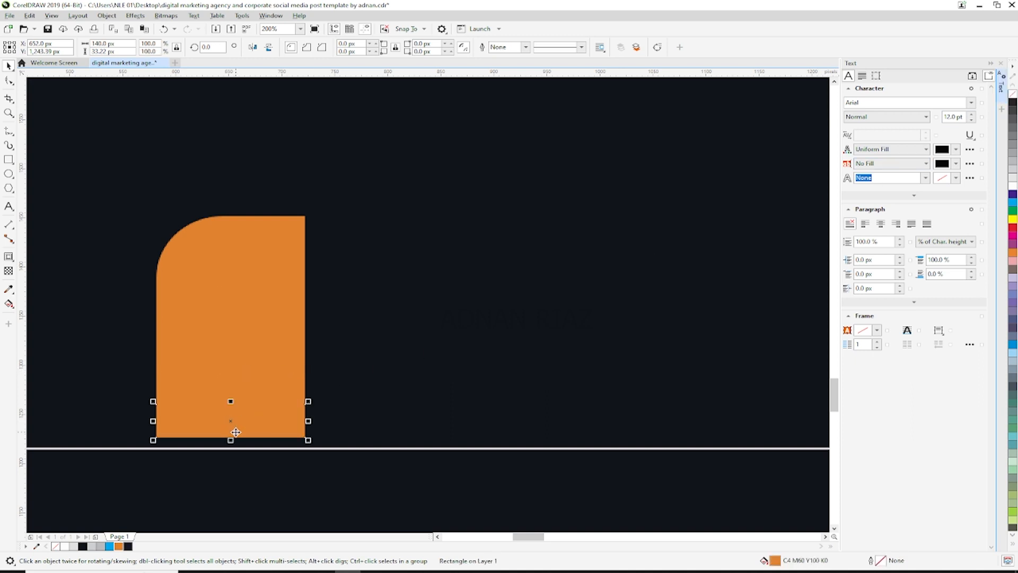
pyautogui.press('Down')
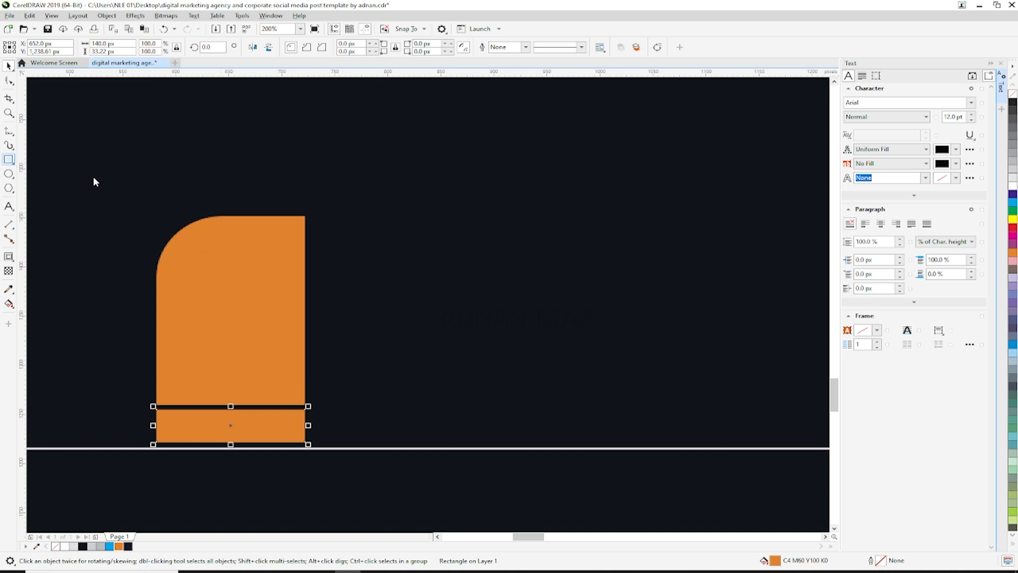
# Step: Draw a narrow 6 × 46 px rectangle at the orange shape's upper-right corner, fill it with orange, and remove its outline
pyautogui.moveTo(305, 215); pyautogui.dragTo(299, 264)
pyautogui.press('space')
pyautogui.keyDown('shift'); pyautogui.click(235, 329); pyautogui.keyUp('shift')
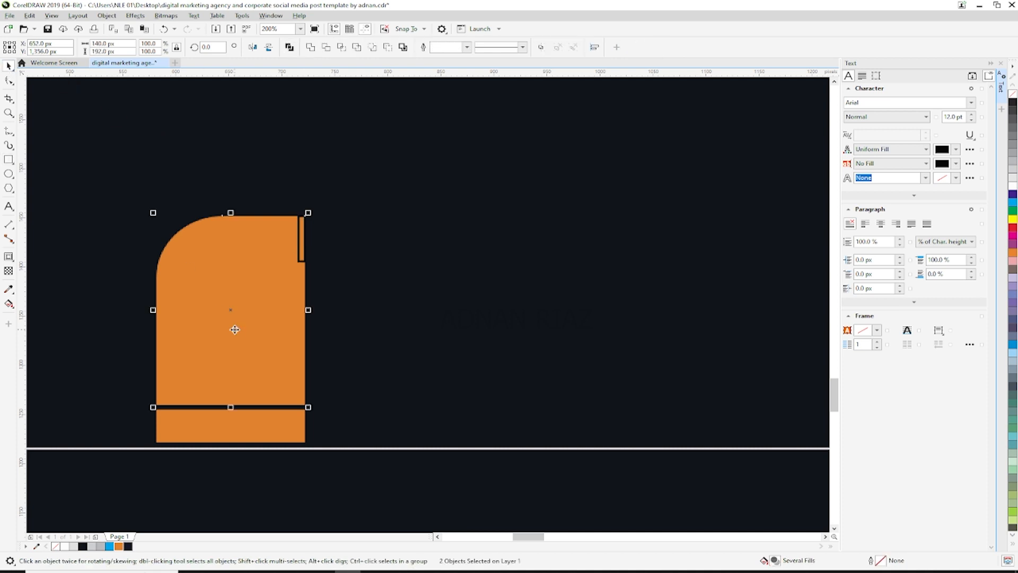
pyautogui.click(301, 249)
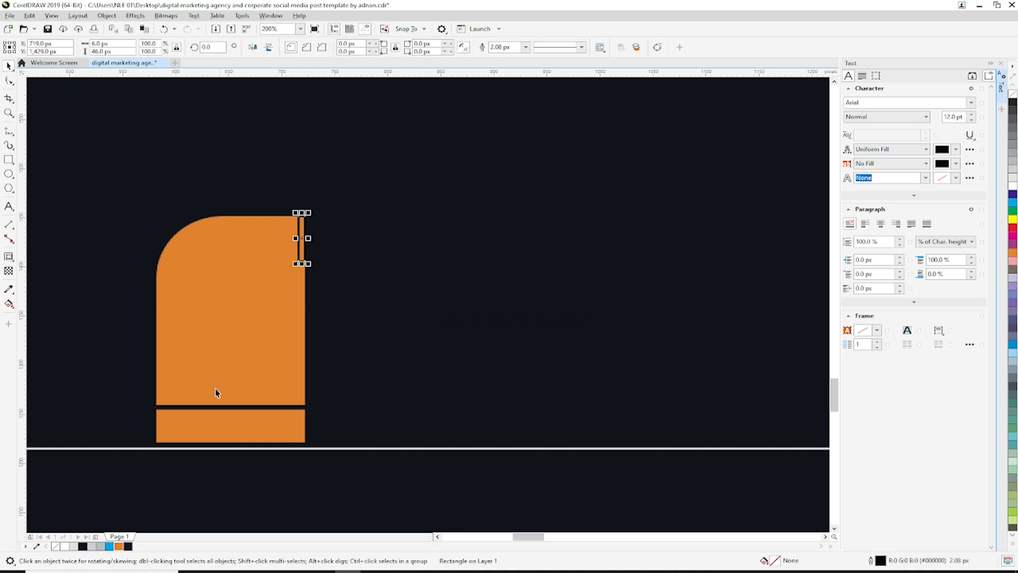
pyautogui.click(119, 546)
pyautogui.rightClick(1014, 96)
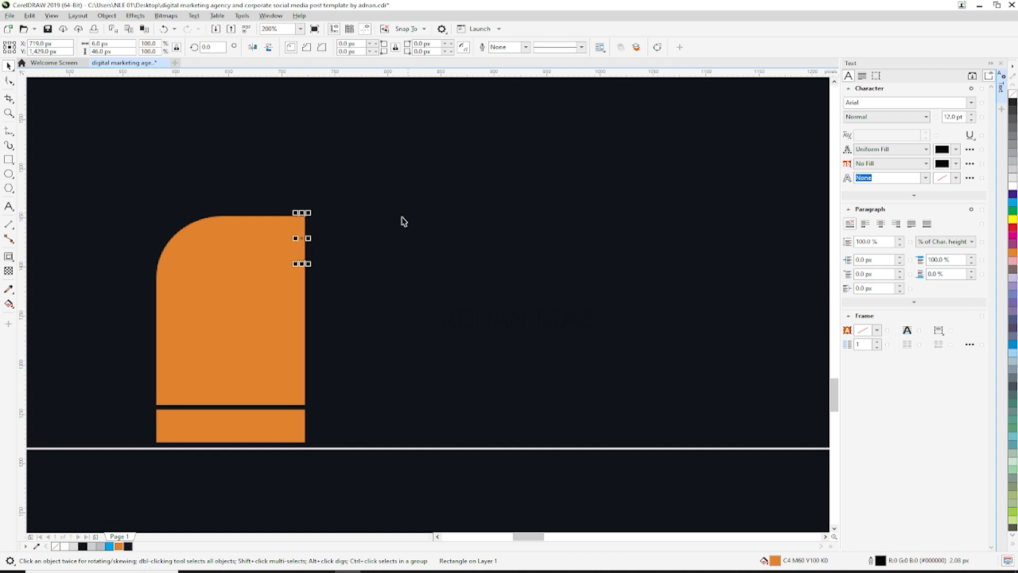
# Step: Move the narrow strip just outside the orange shape's right edge and copy it downward into four strips of varying length
pyautogui.moveTo(304, 246); pyautogui.dragTo(313, 281)
pyautogui.press('Right')
pyautogui.hotkey('ctrl', 'z')
pyautogui.moveTo(312, 234); pyautogui.dragTo(319, 408)
pyautogui.rightClick(312, 290)
pyautogui.keyDown('shift'); pyautogui.click(290, 398); pyautogui.keyUp('shift')
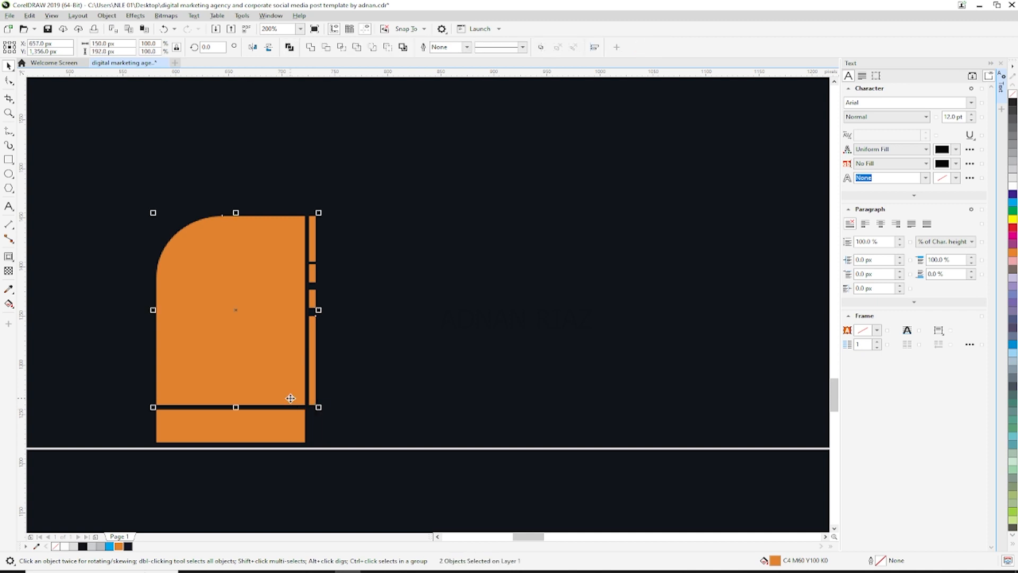
# Step: Group the six orange icon pieces and move the group slightly up and left, inside the margin frame
pyautogui.scroll(-2, 311, 289)
pyautogui.moveTo(221, 427); pyautogui.dragTo(381, 202)
pyautogui.hotkey('ctrl', 'g')
pyautogui.scroll(-4, 421, 227)
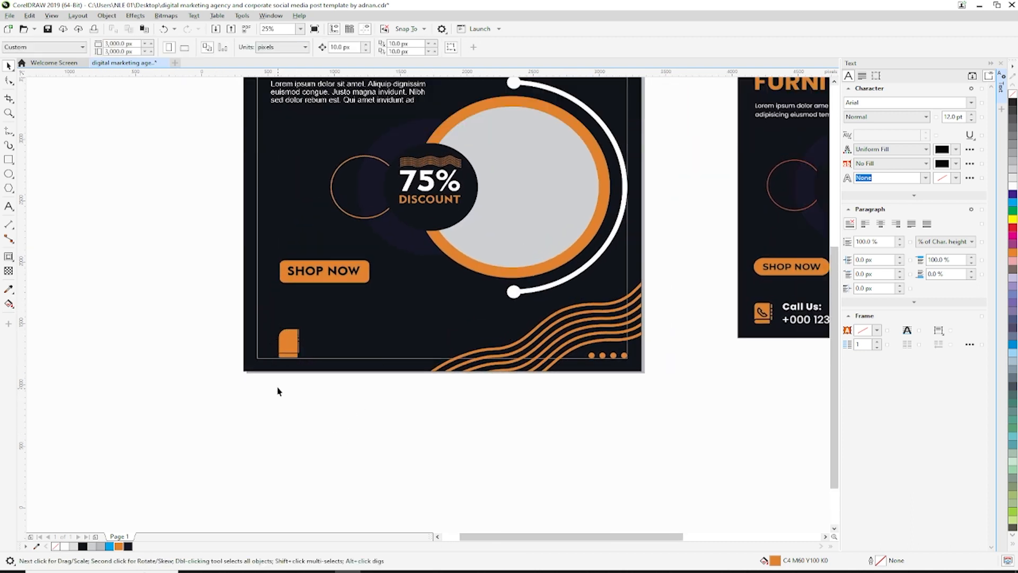
pyautogui.scroll(2, 281, 356)
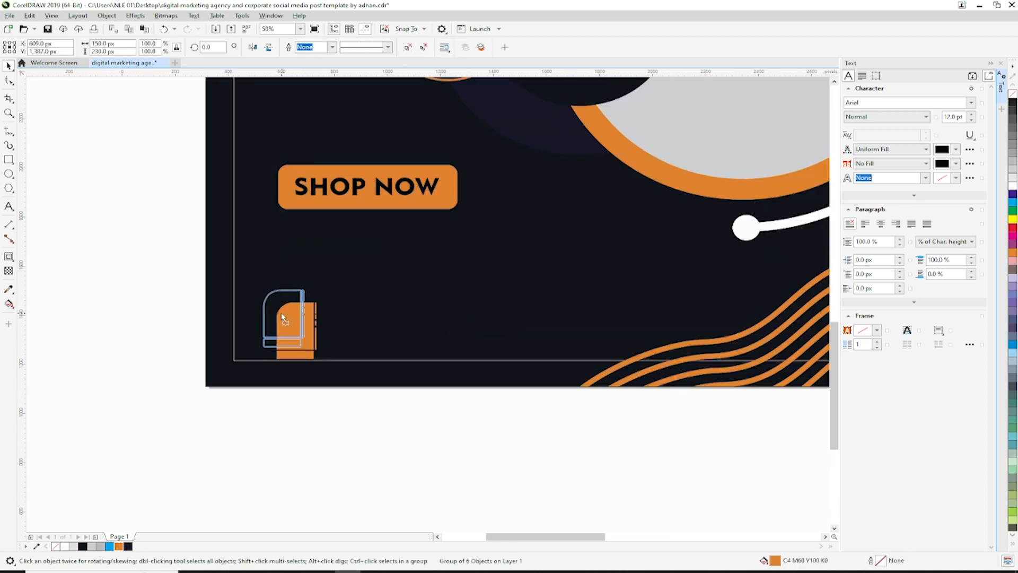
pyautogui.moveTo(277, 312); pyautogui.dragTo(278, 312)
pyautogui.click(281, 423)
# Step: Draw a rectangle about 258 × 480 px in the blank area left of the post and set its outline width to 10 px
pyautogui.moveTo(196, 264); pyautogui.dragTo(218, 258)
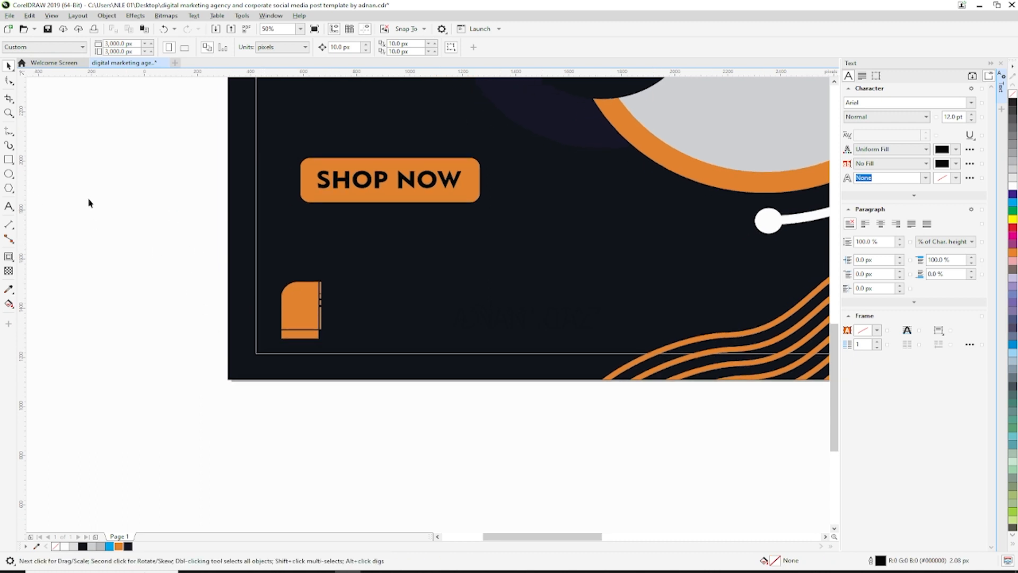
pyautogui.hscroll(-3, 202, 304)
pyautogui.moveTo(207, 254)
pyautogui.mouseDown()
pyautogui.moveTo(243, 348)
pyautogui.moveTo(276, 371)
pyautogui.mouseUp()
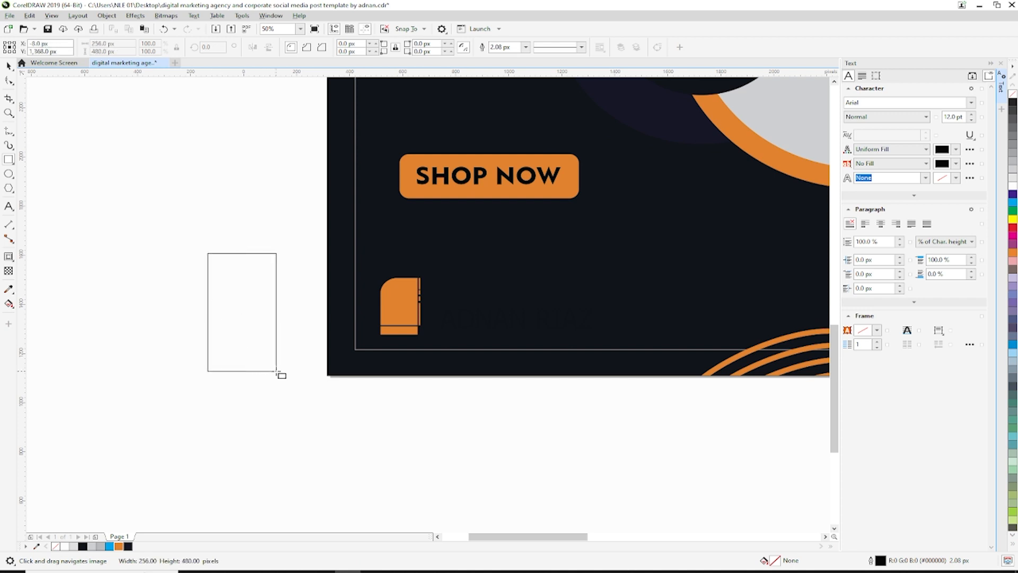
pyautogui.click(528, 49)
pyautogui.click(507, 117)
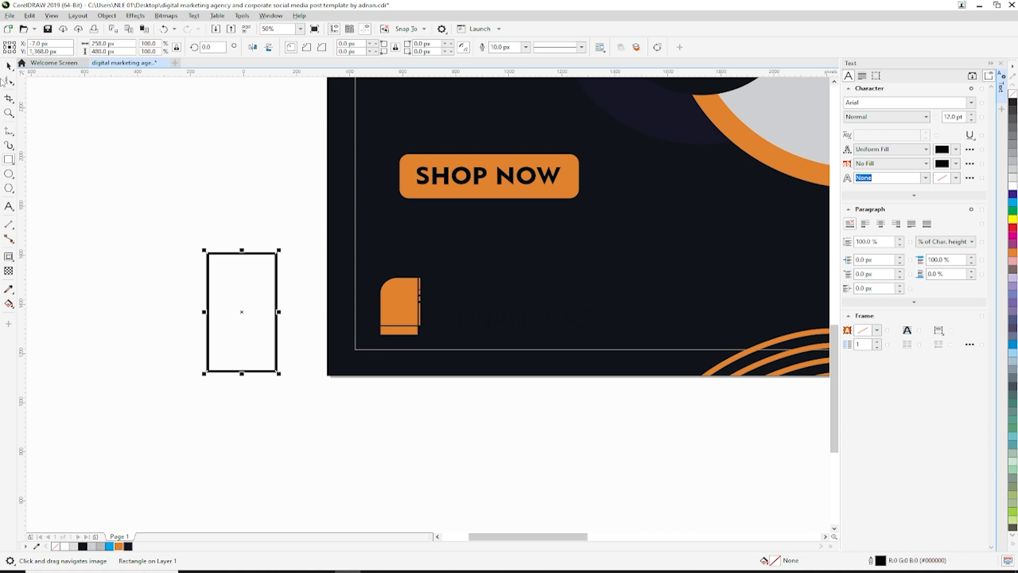
# Step: Round the upper-left and lower-left corners of the tall outlined rectangle
pyautogui.click(9, 81)
pyautogui.click(208, 256)
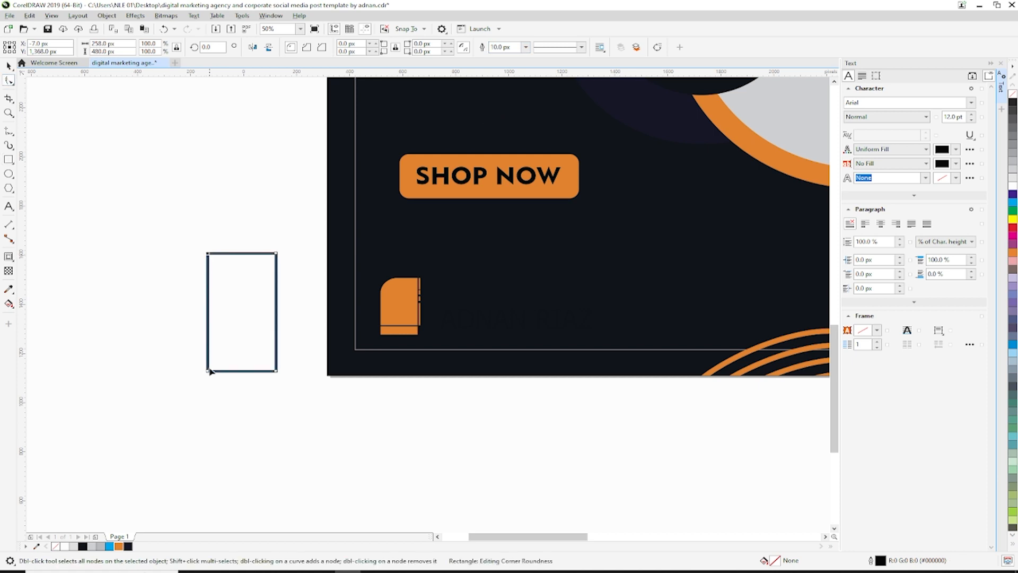
pyautogui.moveTo(208, 381); pyautogui.dragTo(238, 377)
pyautogui.click(9, 66)
pyautogui.click(99, 232)
# Step: Make a smaller copy of the rounded rectangle and shift it right so it overlaps the original's right side
pyautogui.moveTo(163, 257); pyautogui.dragTo(146, 255)
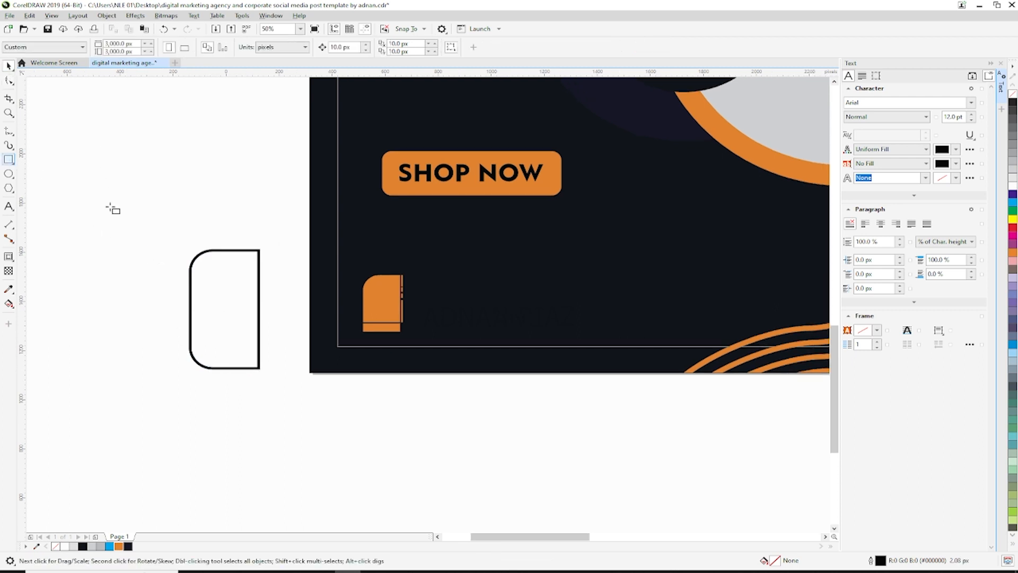
pyautogui.press('space')
pyautogui.click(260, 261)
pyautogui.moveTo(263, 246); pyautogui.dragTo(261, 263)
pyautogui.rightClick(264, 263)
pyautogui.moveTo(221, 292); pyautogui.dragTo(253, 301)
# Step: Try to trim the large rounded rectangle with its smaller copy
pyautogui.keyDown('shift'); pyautogui.click(205, 269); pyautogui.keyUp('shift')
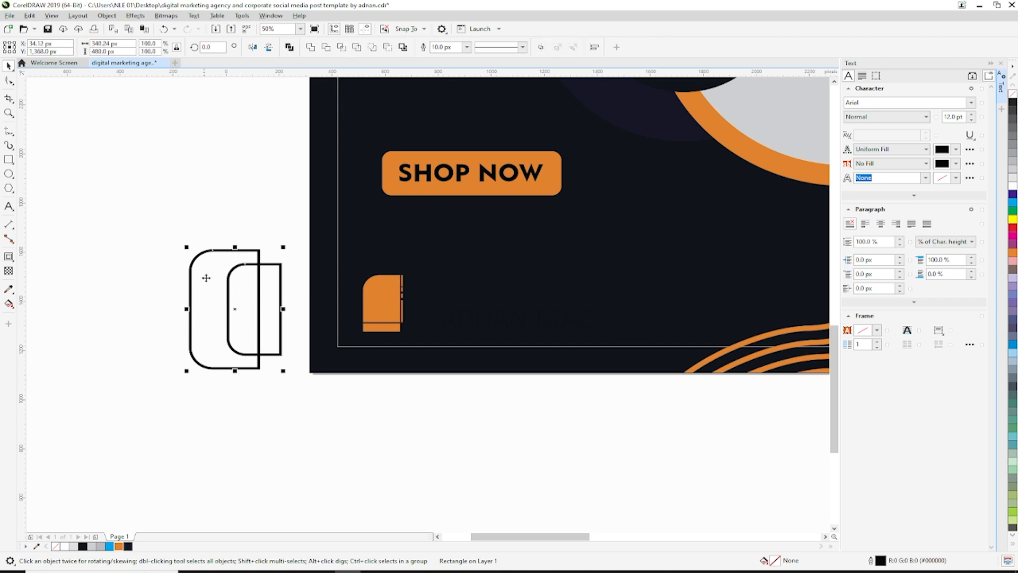
pyautogui.click(329, 48)
pyautogui.click(248, 169)
pyautogui.click(270, 302)
pyautogui.press('Delete')
pyautogui.hotkey('ctrl', 'z')
# Step: Convert the large rounded rectangle to curves and move its left-side nodes inward to narrow it to about 172 px
pyautogui.click(209, 266)
pyautogui.hotkey('ctrl', 'q')
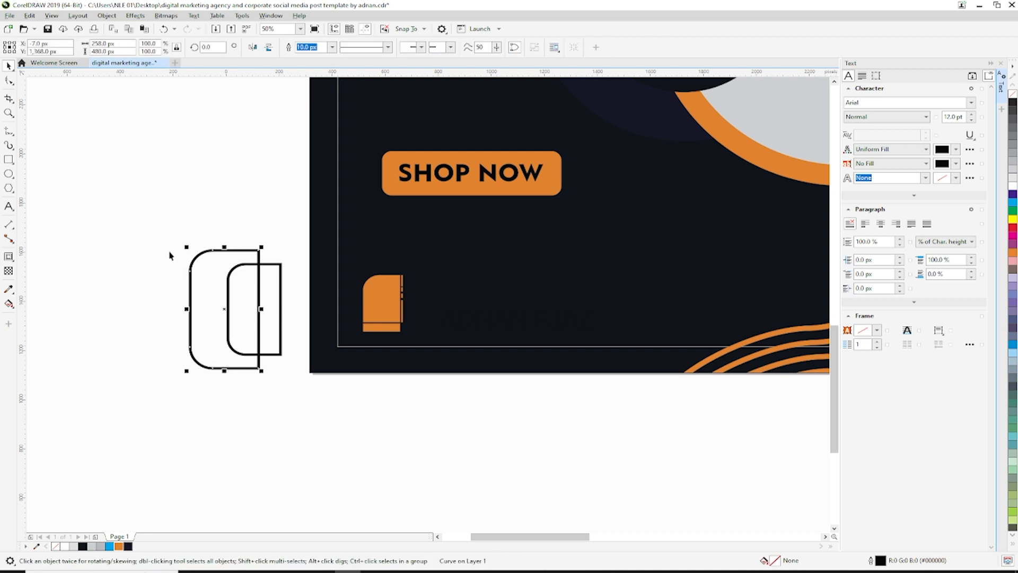
pyautogui.press('F10')
pyautogui.moveTo(213, 368); pyautogui.dragTo(237, 371)
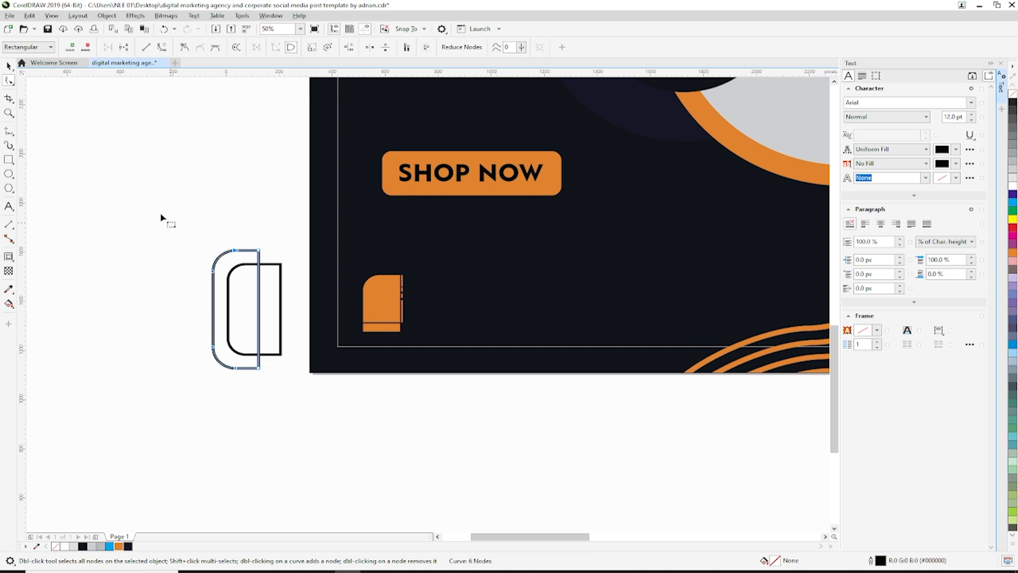
pyautogui.click(9, 65)
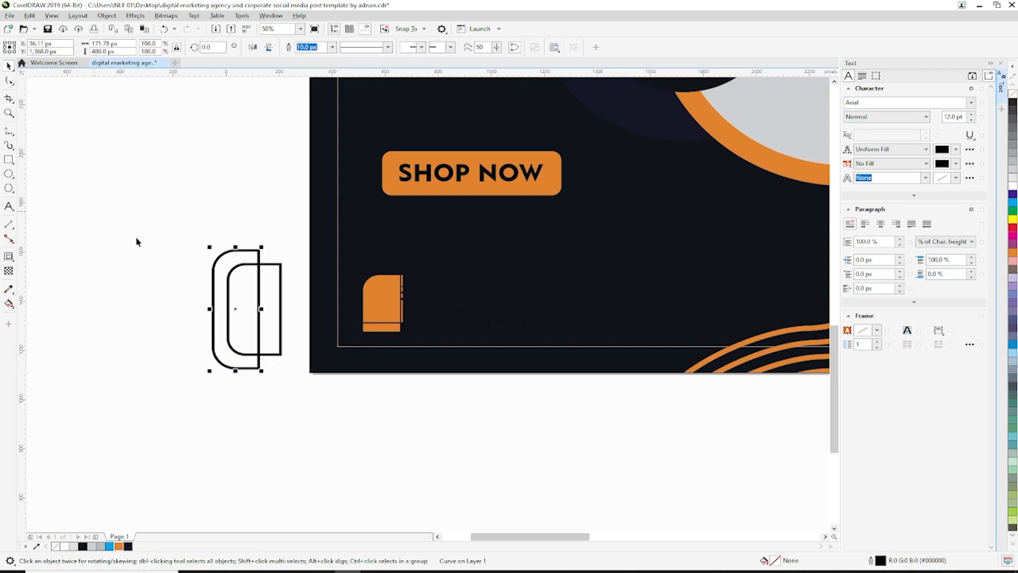
# Step: Shrink the inner rounded rectangle further, keeping it overlapping the large shape's right side at mid-height
pyautogui.click(279, 313)
pyautogui.moveTo(276, 315); pyautogui.dragTo(288, 321)
pyautogui.moveTo(296, 261); pyautogui.dragTo(270, 308)
# Step: Trim the large shape with the smaller one and delete the smaller one, leaving a phone handset outline
pyautogui.keyDown('shift'); pyautogui.click(258, 251); pyautogui.keyUp('shift')
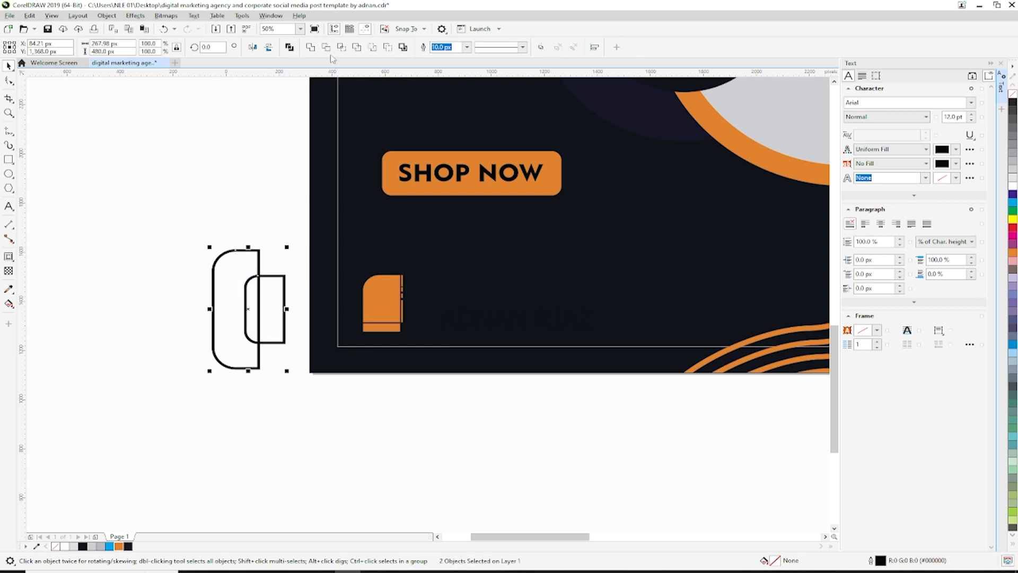
pyautogui.click(238, 173)
pyautogui.click(265, 303)
pyautogui.press('Delete')
# Step: Scale the handset outline to about 37 × 104 px and center it on the orange icon
pyautogui.click(239, 296)
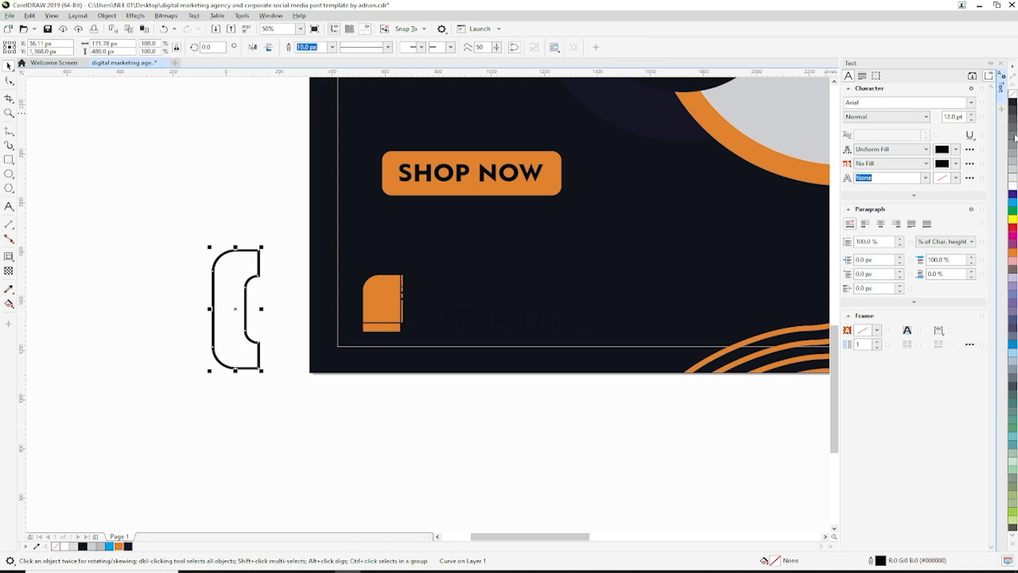
pyautogui.moveTo(261, 248); pyautogui.dragTo(386, 311)
pyautogui.keyDown('shift'); pyautogui.click(381, 318); pyautogui.keyUp('shift')
pyautogui.click(391, 391)
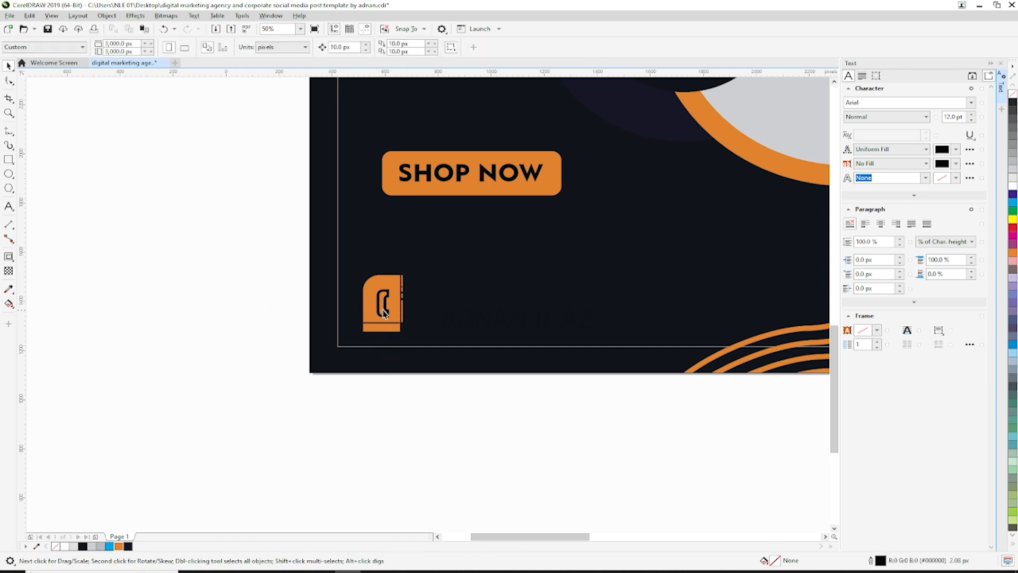
# Step: Give the handset a white outline with a width of 3 px
pyautogui.scroll(1, 384, 310)
pyautogui.click(386, 316)
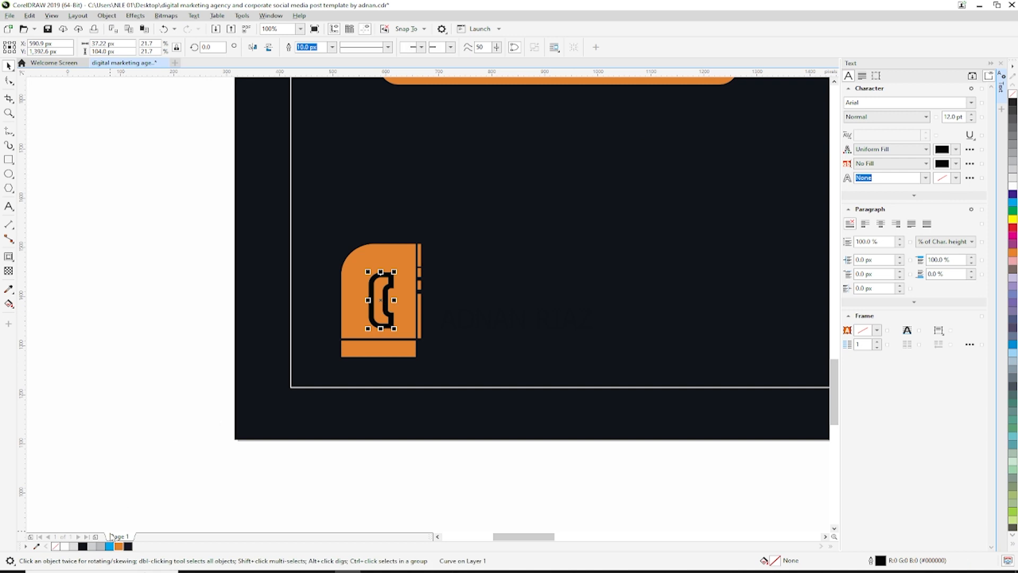
pyautogui.rightClick(1011, 189)
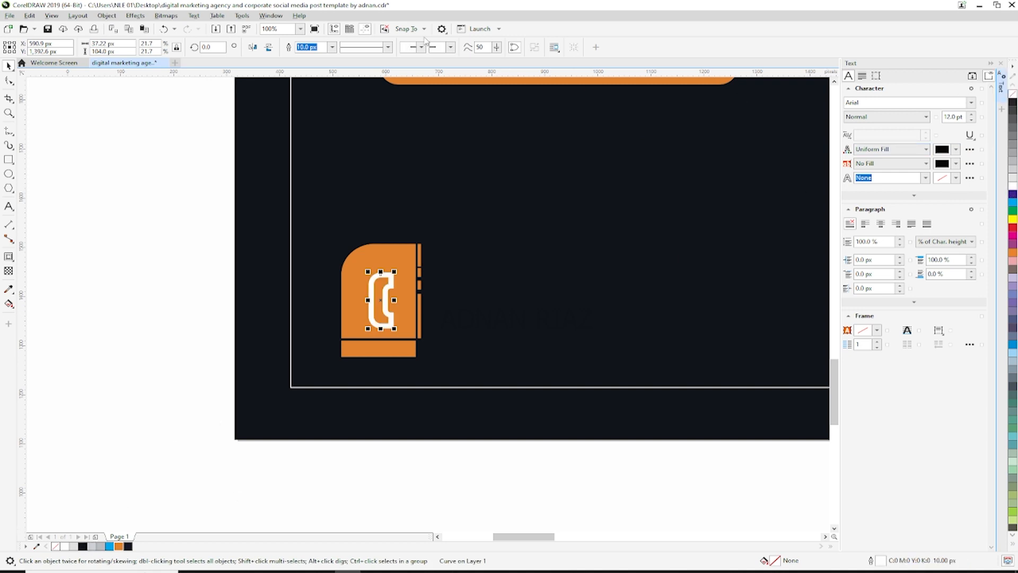
pyautogui.click(332, 47)
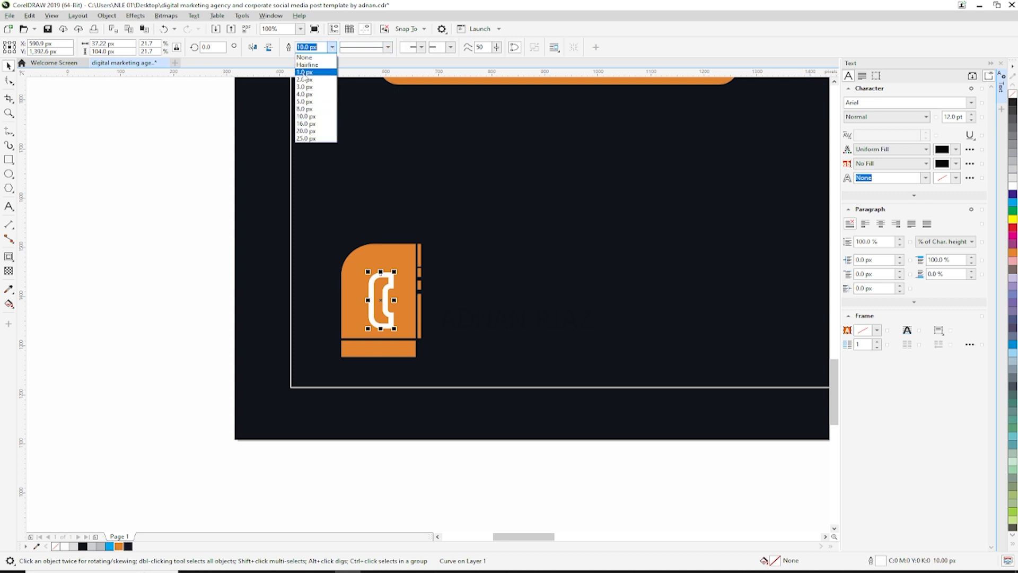
pyautogui.click(304, 80)
pyautogui.click(330, 48)
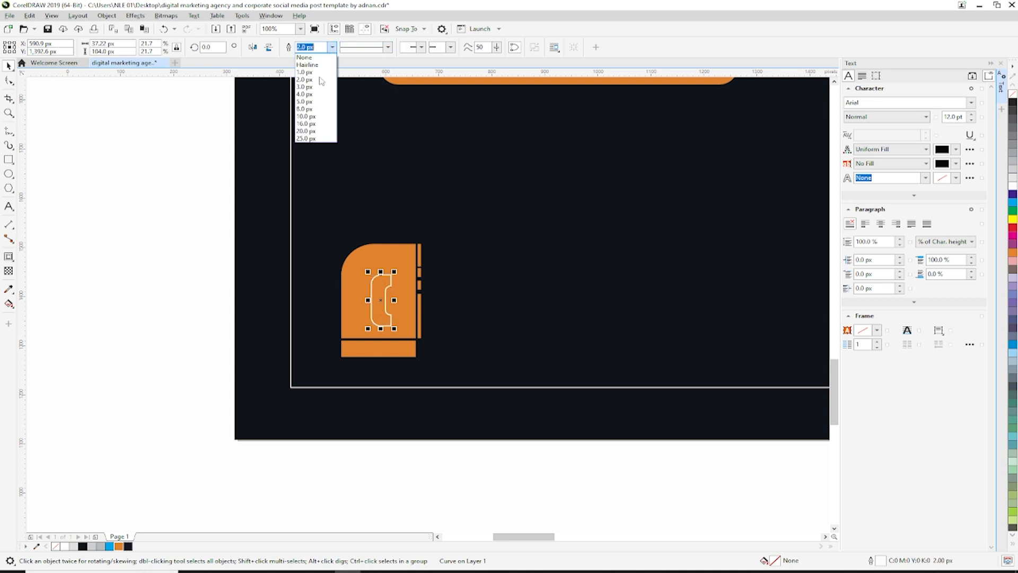
pyautogui.click(312, 88)
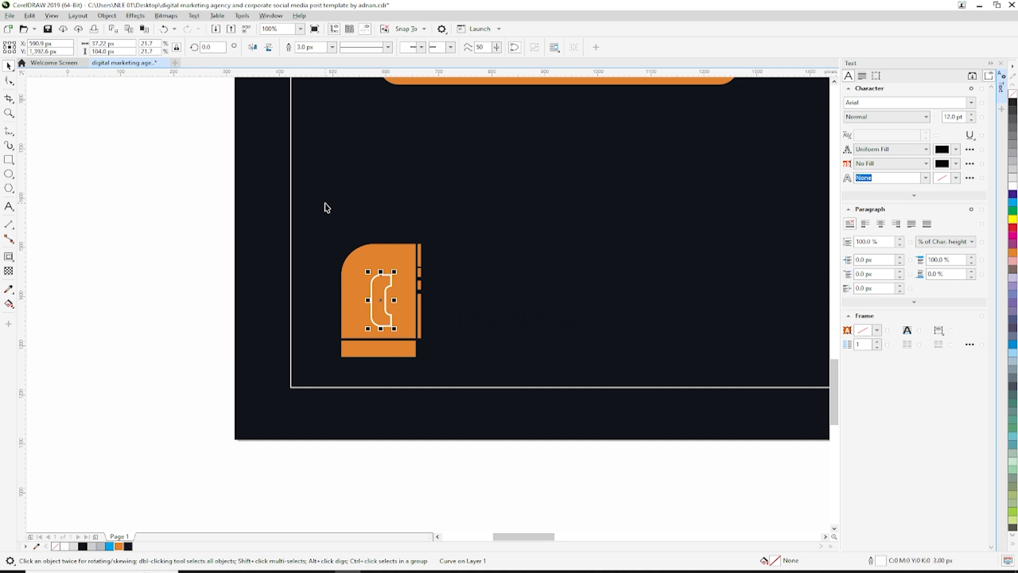
# Step: Convert the handset's outline to an object, move it slightly up on the orange icon, and rotate it about 25°
pyautogui.click(355, 250)
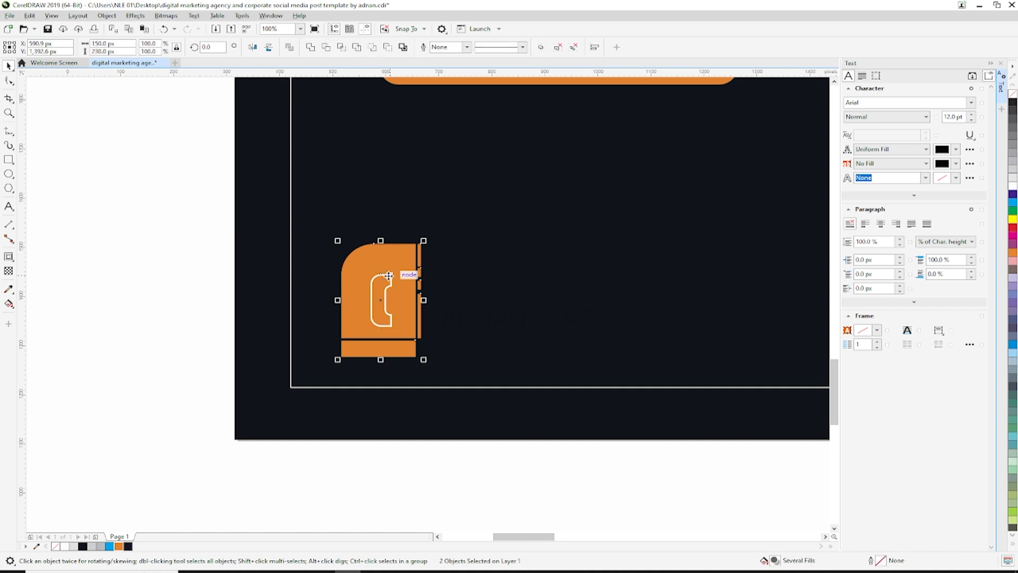
pyautogui.click(387, 291)
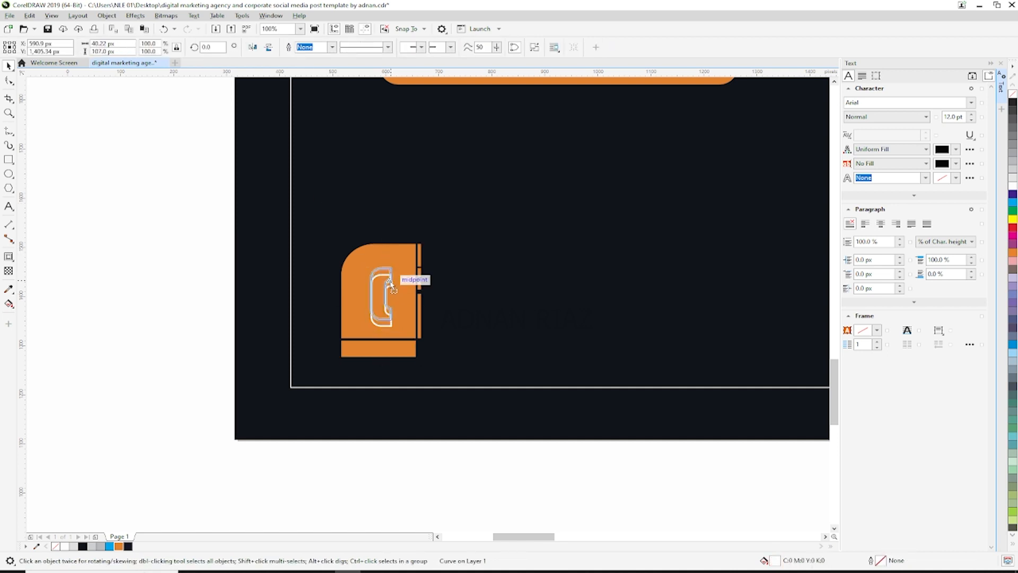
pyautogui.click(388, 280)
pyautogui.moveTo(394, 322); pyautogui.dragTo(405, 313)
# Step: Recolor the rotated phone handset with the dark background color
pyautogui.scroll(-2, 352, 302)
pyautogui.moveTo(444, 276); pyautogui.dragTo(374, 347)
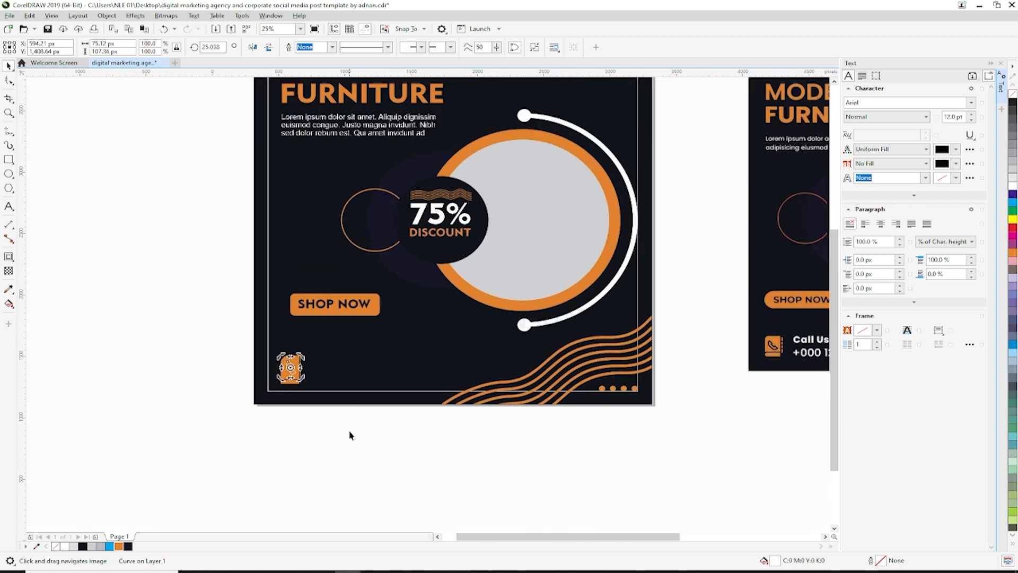
pyautogui.click(340, 425)
pyautogui.click(291, 374)
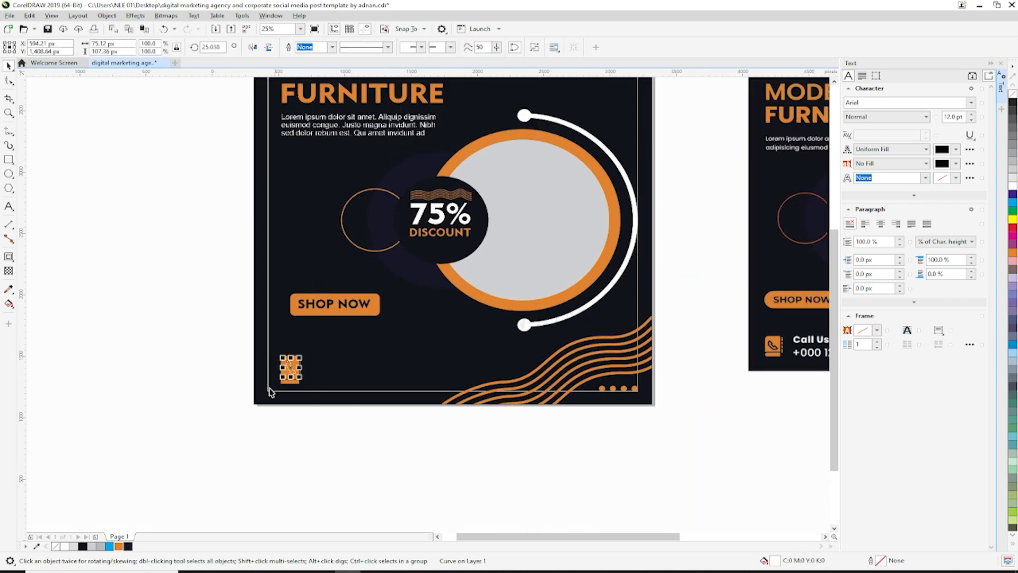
pyautogui.rightClick(128, 546)
pyautogui.click(259, 448)
pyautogui.moveTo(437, 293); pyautogui.dragTo(367, 418)
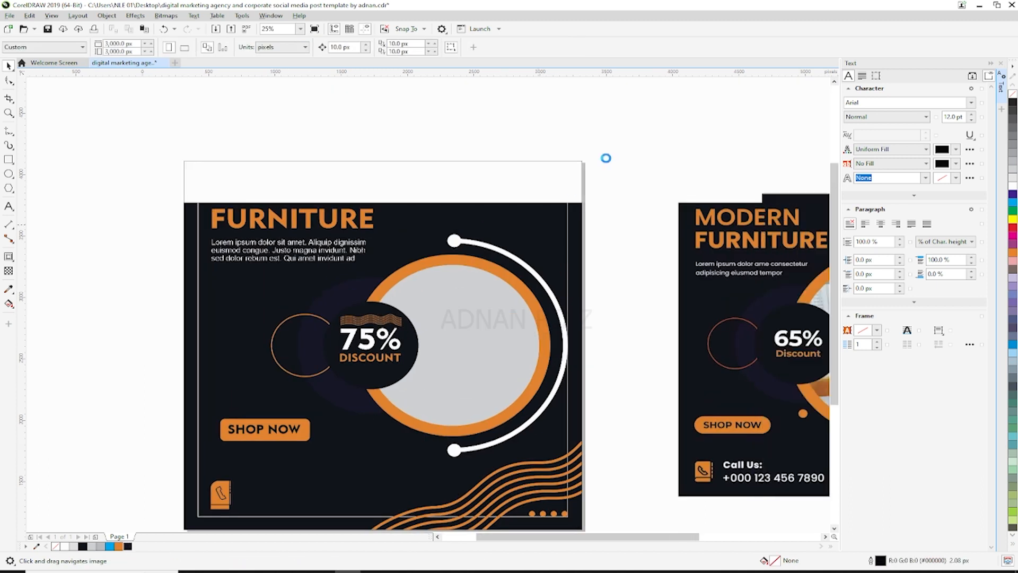
# Step: Place the CALL US text and the phone-number line beside the orange phone icon and color both white
pyautogui.click(631, 149)
pyautogui.moveTo(774, 123); pyautogui.dragTo(307, 470)
pyautogui.moveTo(366, 483); pyautogui.dragTo(416, 377)
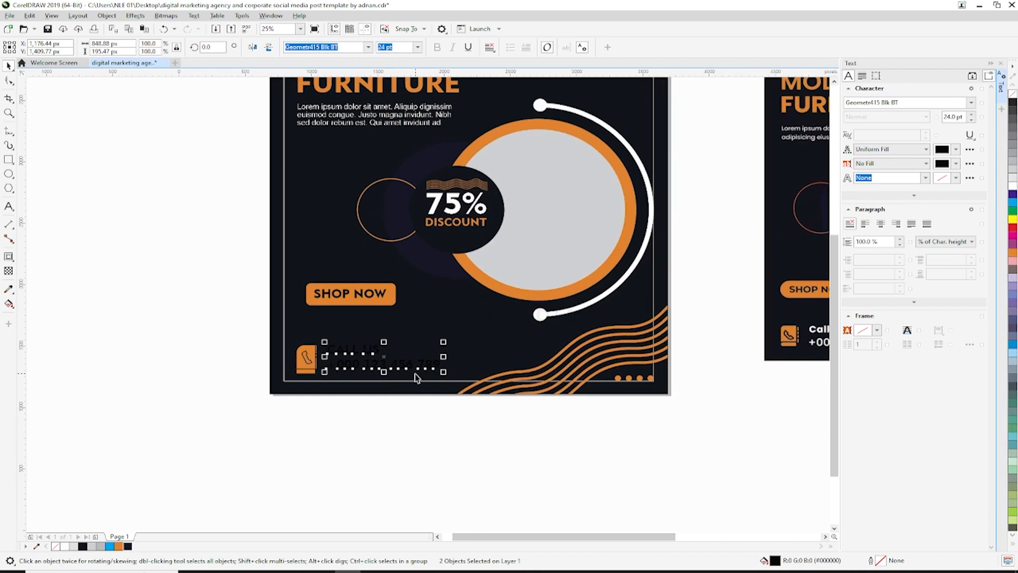
pyautogui.moveTo(712, 327); pyautogui.dragTo(622, 403)
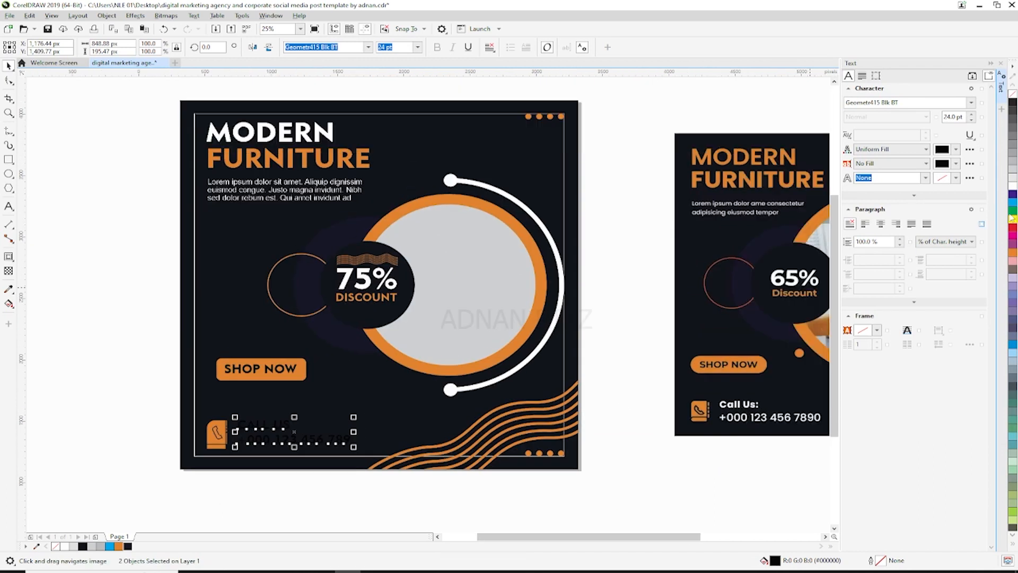
pyautogui.click(1012, 187)
pyautogui.scroll(3, 234, 444)
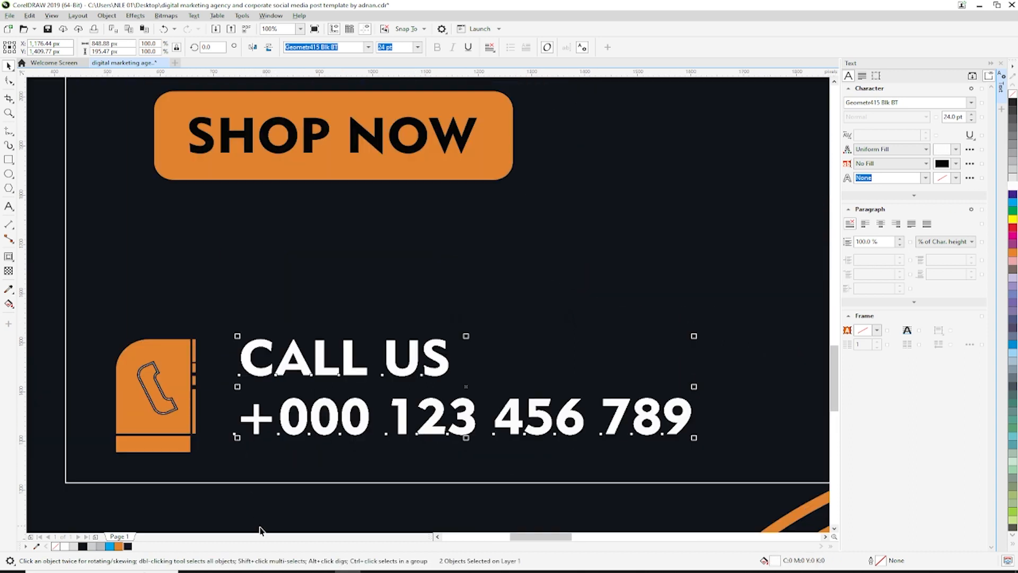
pyautogui.scroll(-2, 361, 351)
# Step: Enlarge CALL US to about 34.3 pt and center it, grouped with the phone-number line, vertically on the phone icon
pyautogui.click(398, 352)
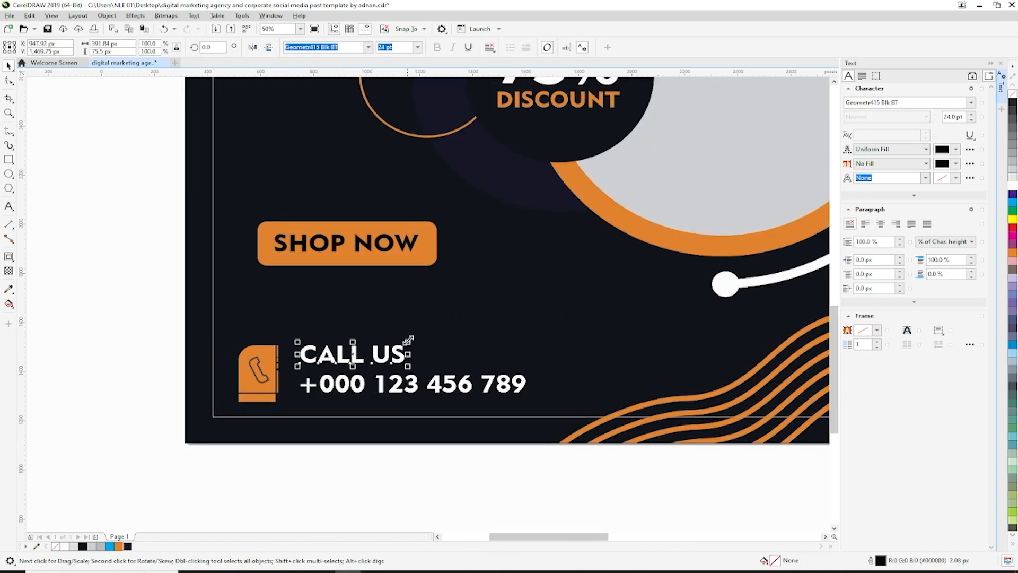
pyautogui.moveTo(411, 339); pyautogui.dragTo(450, 321)
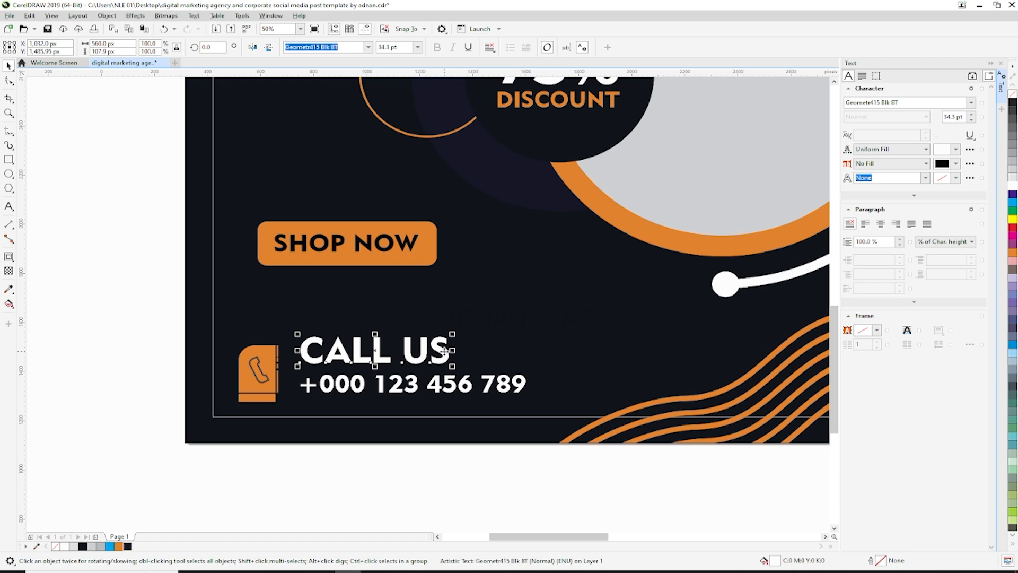
pyautogui.keyDown('shift'); pyautogui.click(442, 386); pyautogui.keyUp('shift')
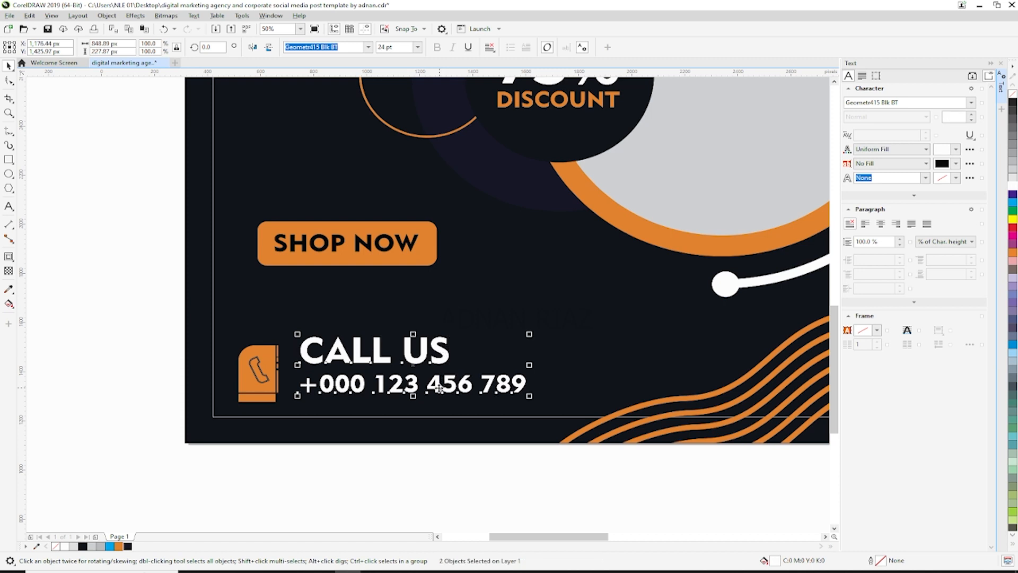
pyautogui.keyDown('shift'); pyautogui.click(273, 393); pyautogui.keyUp('shift')
pyautogui.press('e')
pyautogui.click(278, 443)
# Step: Remove the phone handset's outline and fill it with the dark background color
pyautogui.click(250, 376)
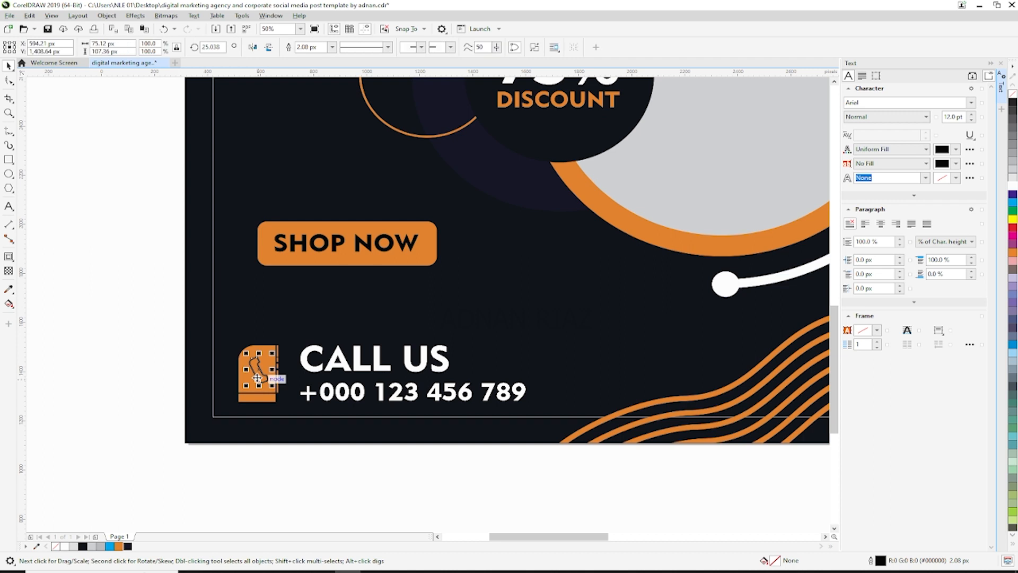
pyautogui.rightClick(1012, 95)
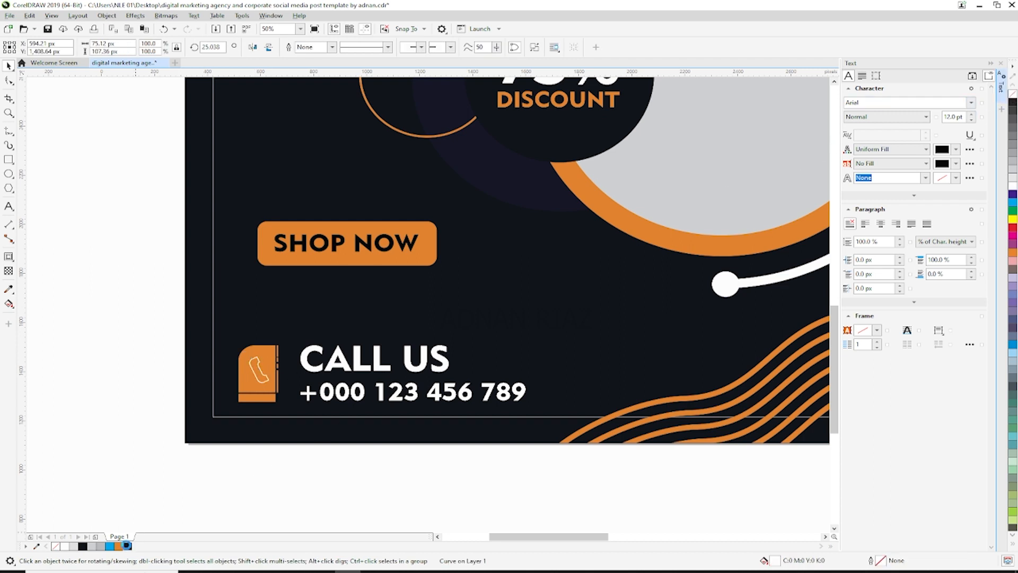
pyautogui.click(274, 497)
# Step: Scale the contact text group to about 711 × 191 px and move it closer to the phone icon
pyautogui.click(349, 377)
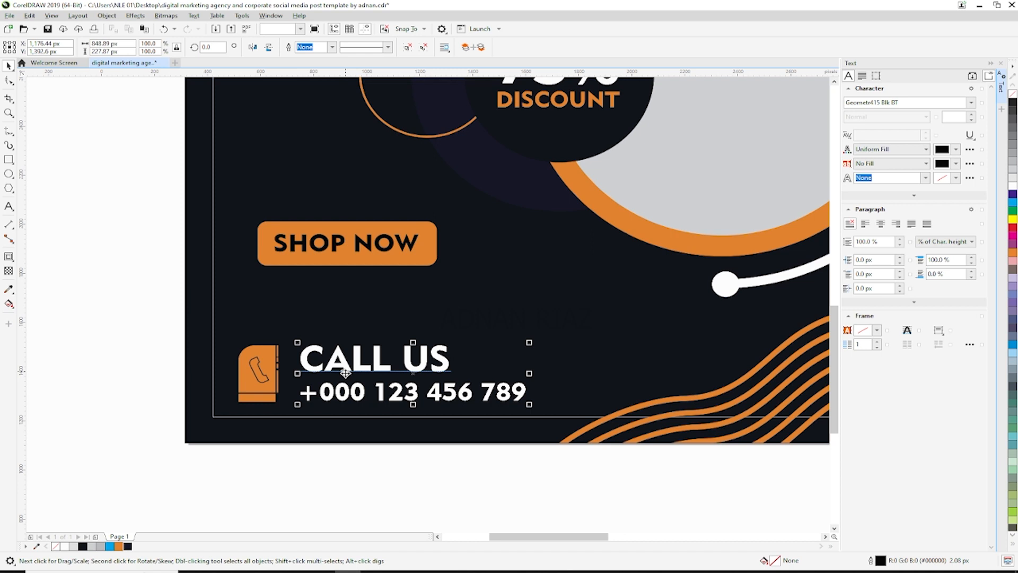
pyautogui.keyDown('shift'); pyautogui.click(275, 395); pyautogui.keyUp('shift')
pyautogui.click(348, 458)
pyautogui.moveTo(438, 400); pyautogui.dragTo(433, 401)
pyautogui.moveTo(526, 343); pyautogui.dragTo(524, 346)
pyautogui.click(412, 363)
pyautogui.moveTo(418, 370); pyautogui.dragTo(393, 370)
pyautogui.scroll(-1, 357, 362)
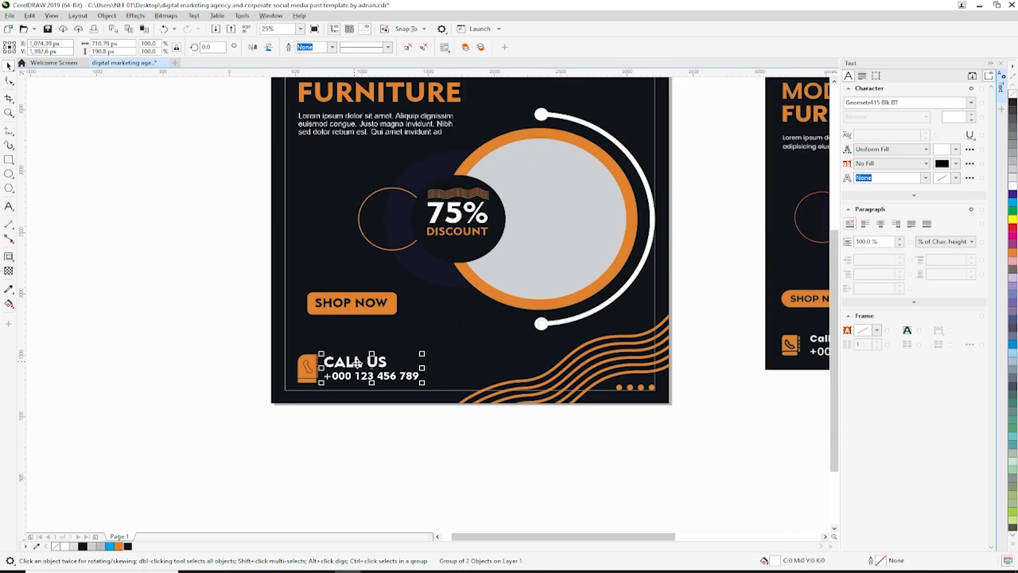
pyautogui.click(363, 447)
pyautogui.moveTo(467, 362); pyautogui.dragTo(437, 406)
pyautogui.moveTo(525, 311); pyautogui.dragTo(495, 338)
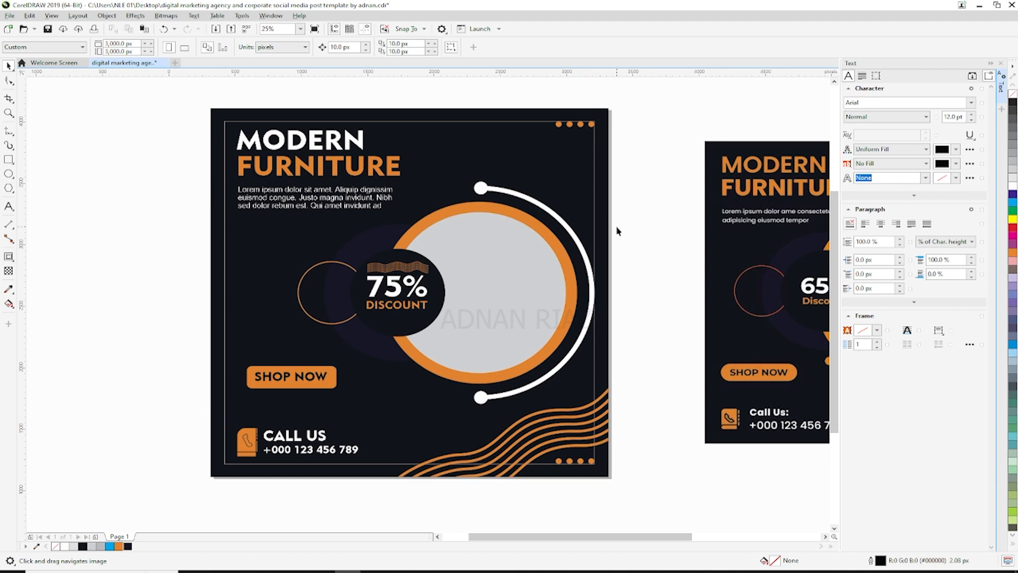
# Step: PowerClip the armchair-and-lamp photo inside the gray circle of the post
pyautogui.scroll(-1, 399, 263)
pyautogui.scroll(-2, 398, 263)
pyautogui.click(388, 280)
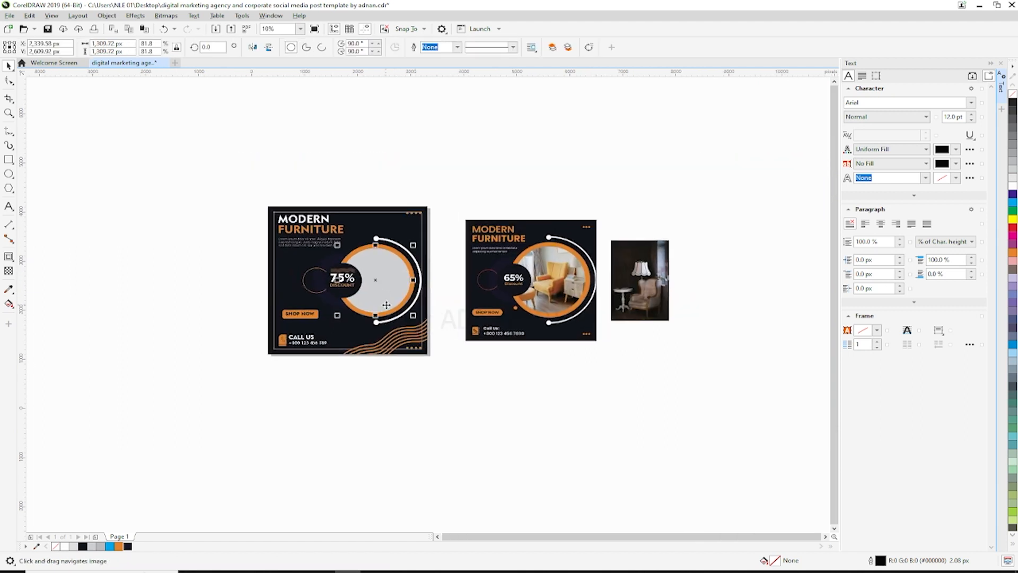
pyautogui.rightClick(666, 285)
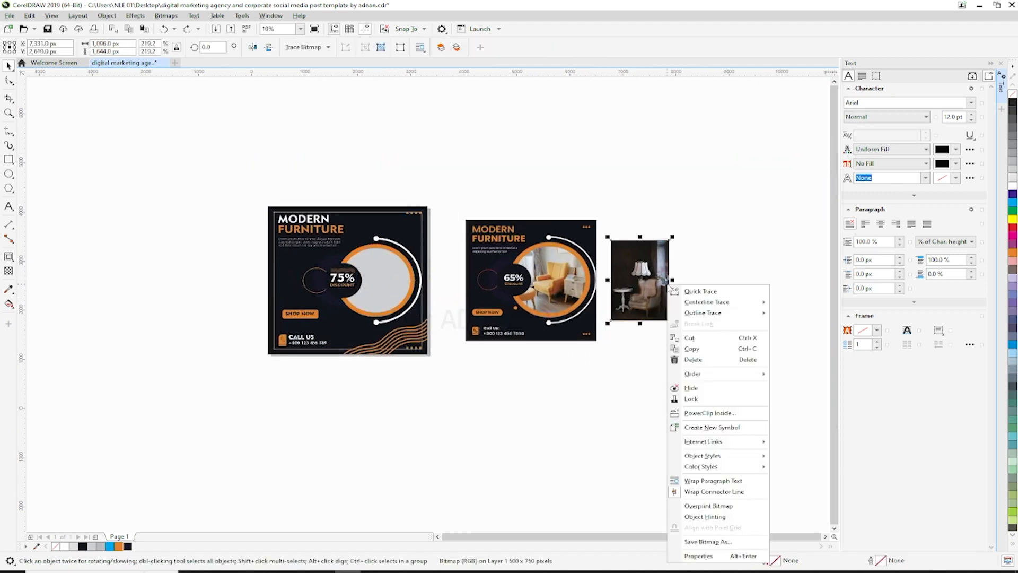
pyautogui.click(687, 414)
pyautogui.click(394, 285)
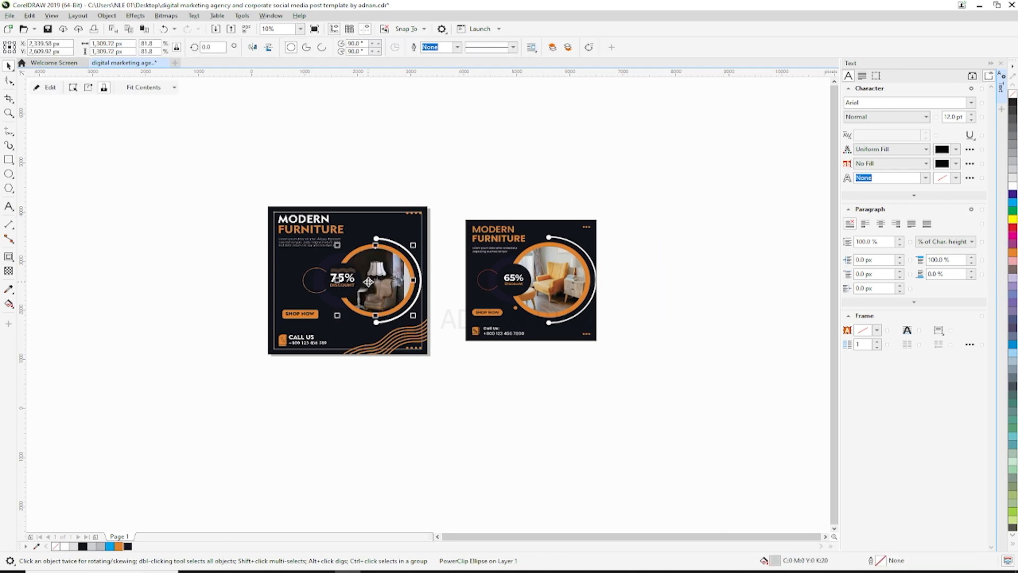
# Step: Edit the PowerClip contents, enlarging the photo to about 1,328 × 1,992 px and shifting it up inside the circle
pyautogui.scroll(2, 369, 281)
pyautogui.moveTo(368, 281); pyautogui.dragTo(396, 292)
pyautogui.click(50, 87)
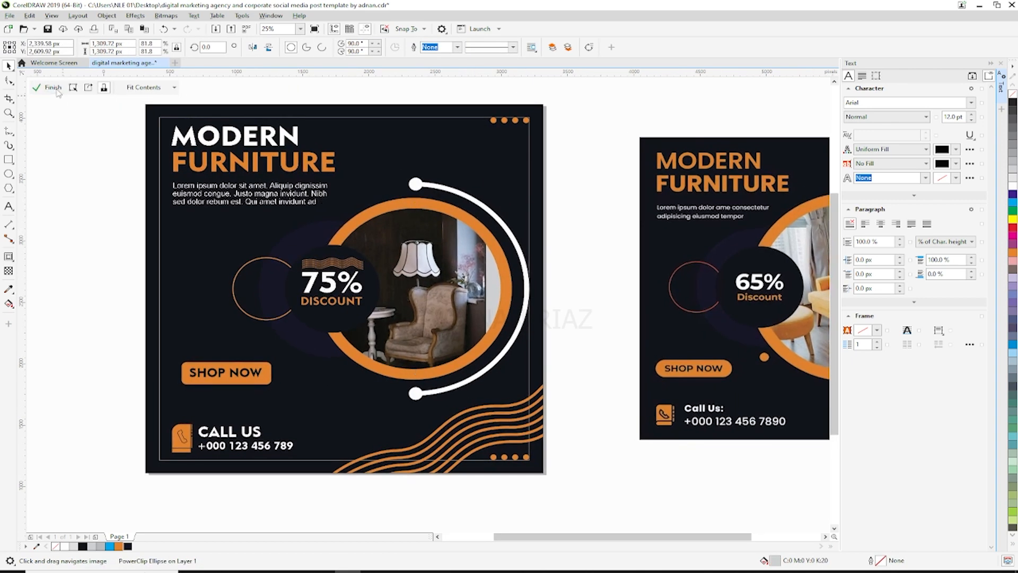
pyautogui.click(432, 310)
pyautogui.click(452, 286)
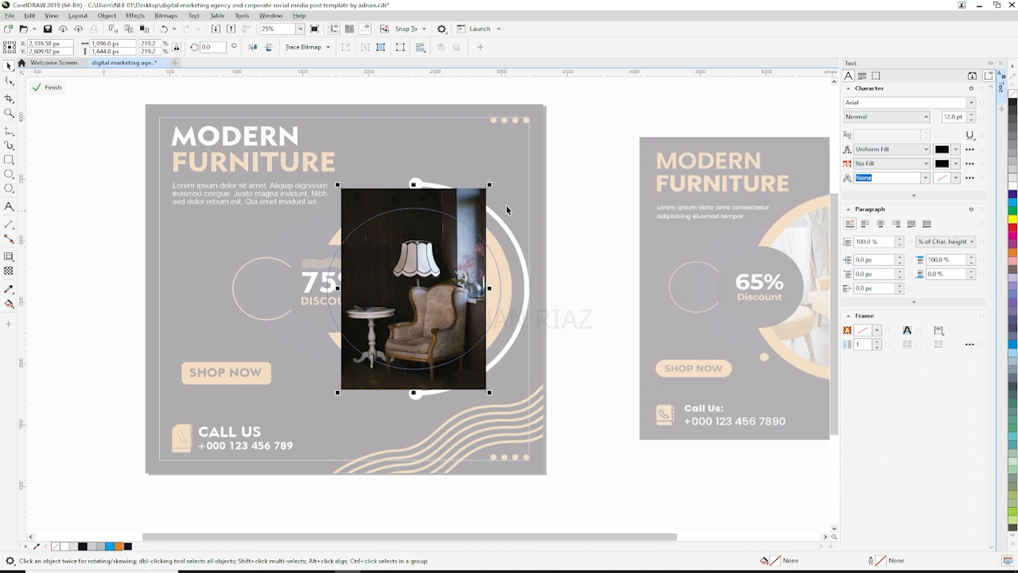
pyautogui.moveTo(487, 185); pyautogui.dragTo(518, 163)
pyautogui.moveTo(467, 294); pyautogui.dragTo(465, 273)
pyautogui.click(49, 87)
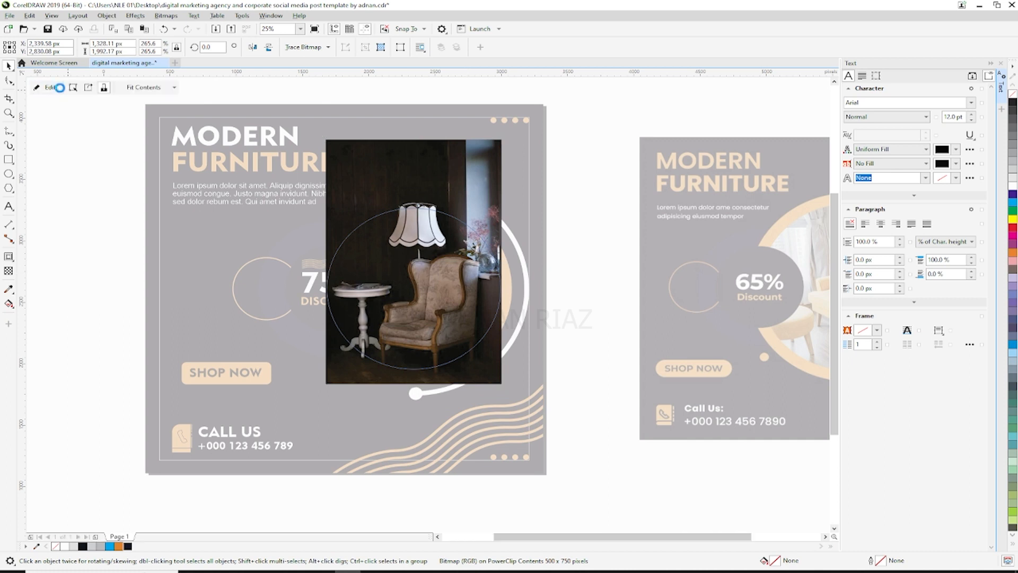
# Step: Delete the thin rectangular frame inside the post's edges and save the document
pyautogui.scroll(-3, 524, 256)
pyautogui.moveTo(523, 257); pyautogui.dragTo(515, 262)
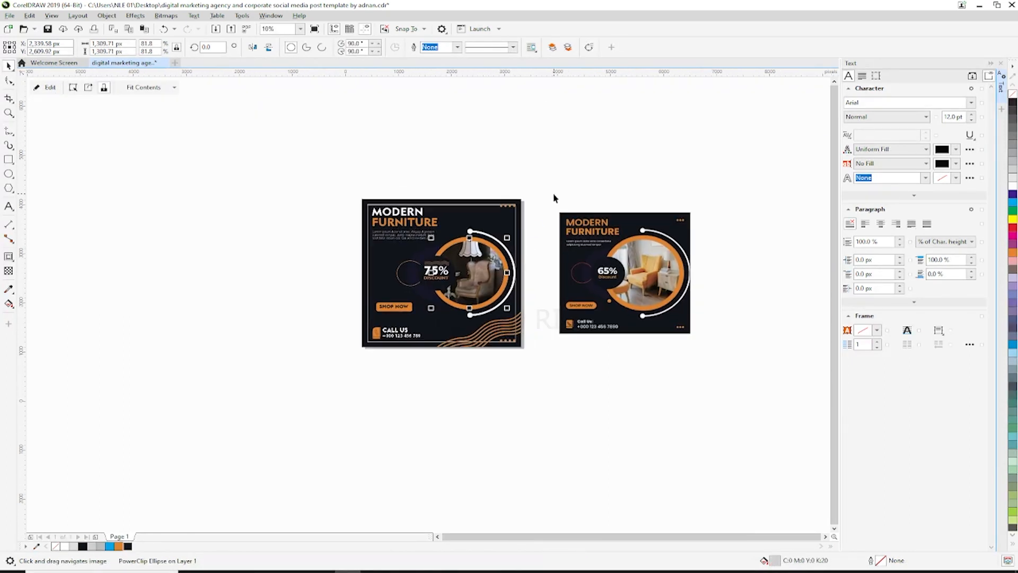
pyautogui.click(516, 213)
pyautogui.press('Delete')
pyautogui.moveTo(548, 297); pyautogui.dragTo(551, 314)
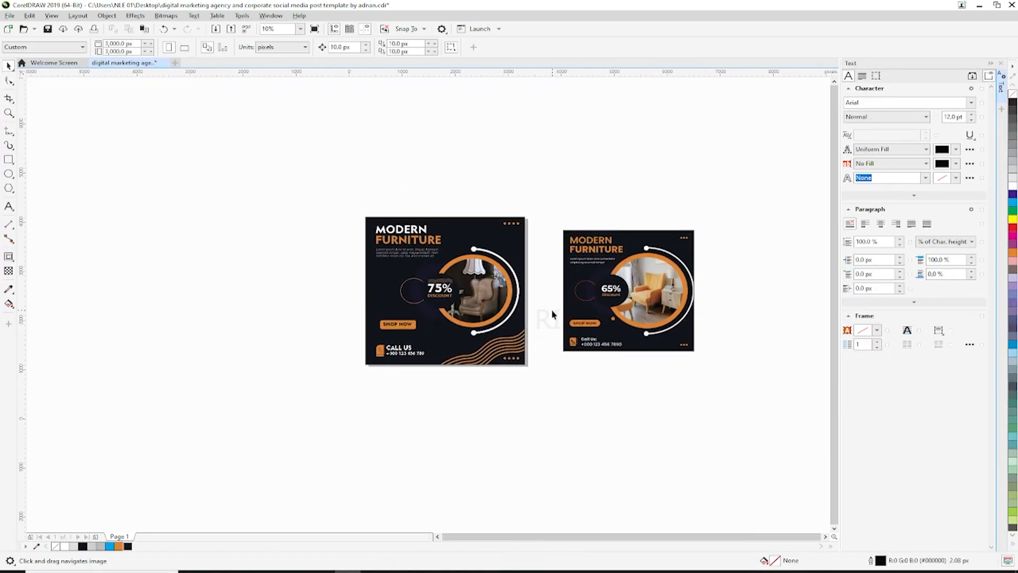
pyautogui.hotkey('ctrl', 's')
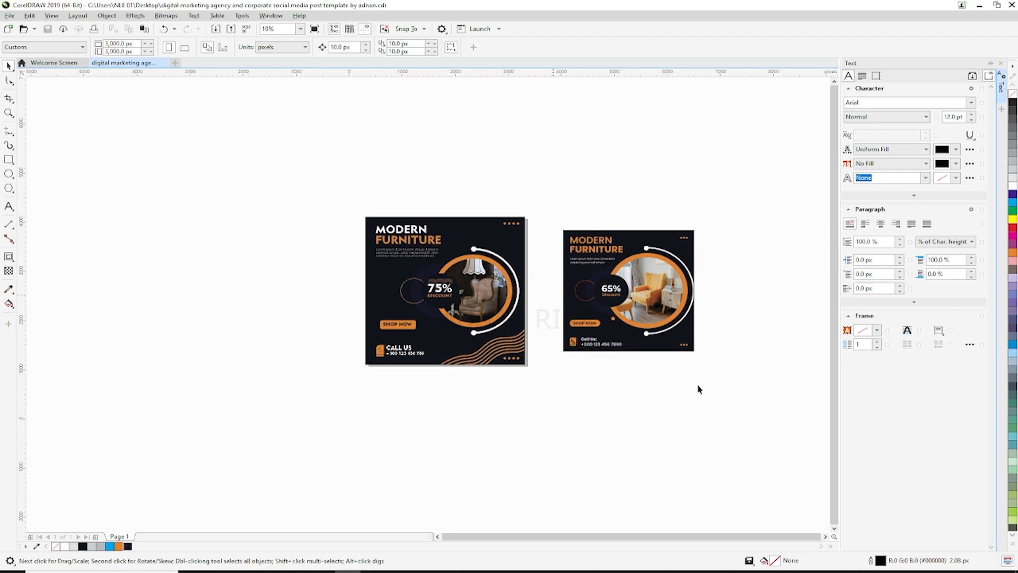
# Step: Add a smaller copy of the thin orange circle, about 194 px wide, overlapping its lower edge
pyautogui.scroll(2, 622, 285)
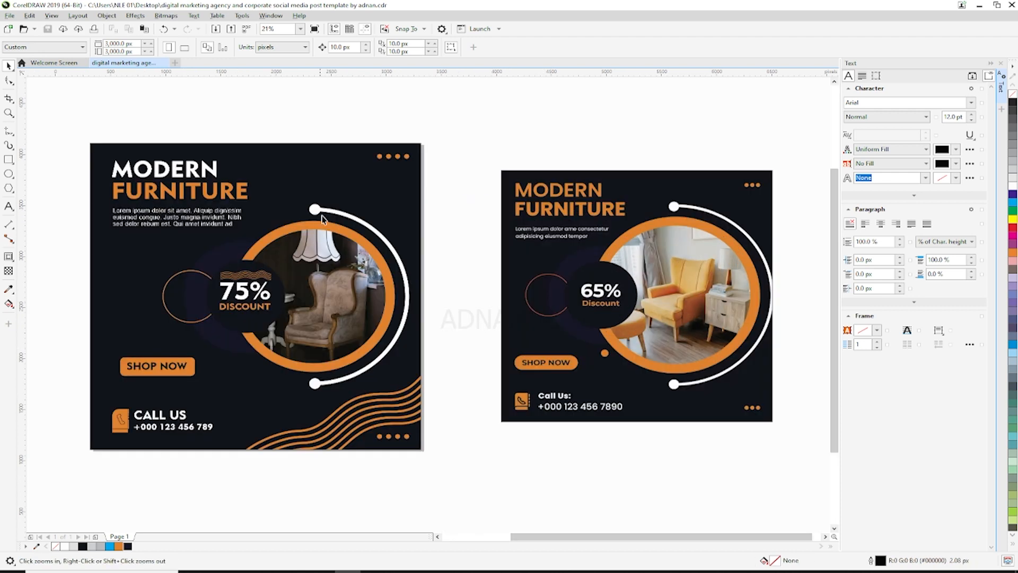
pyautogui.click(523, 336)
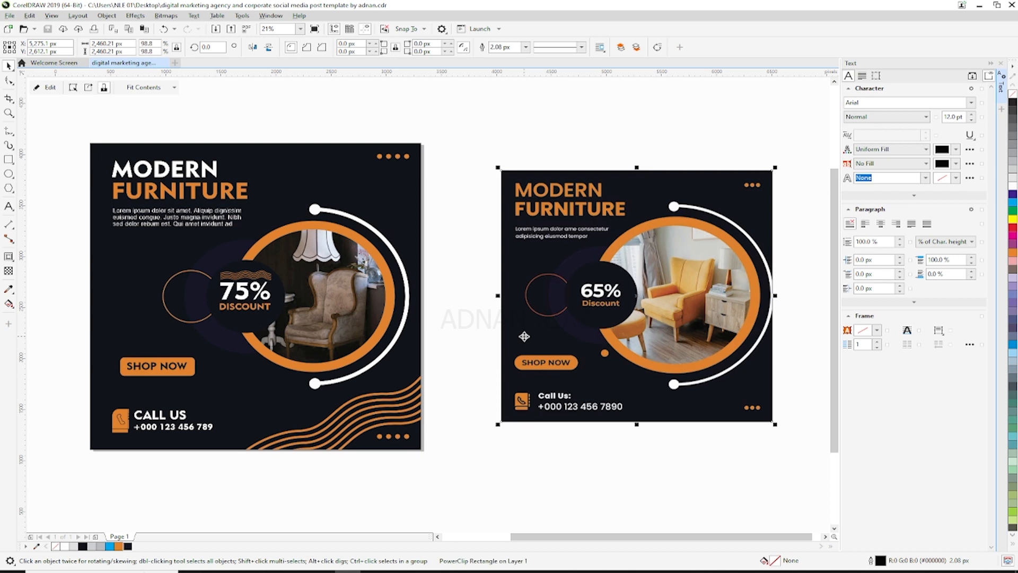
pyautogui.click(444, 313)
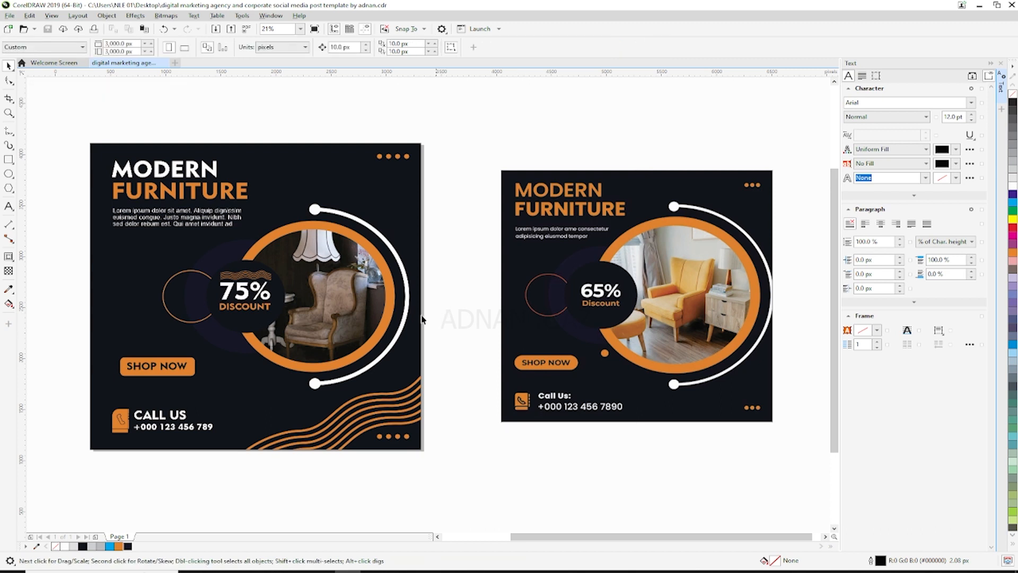
pyautogui.click(165, 296)
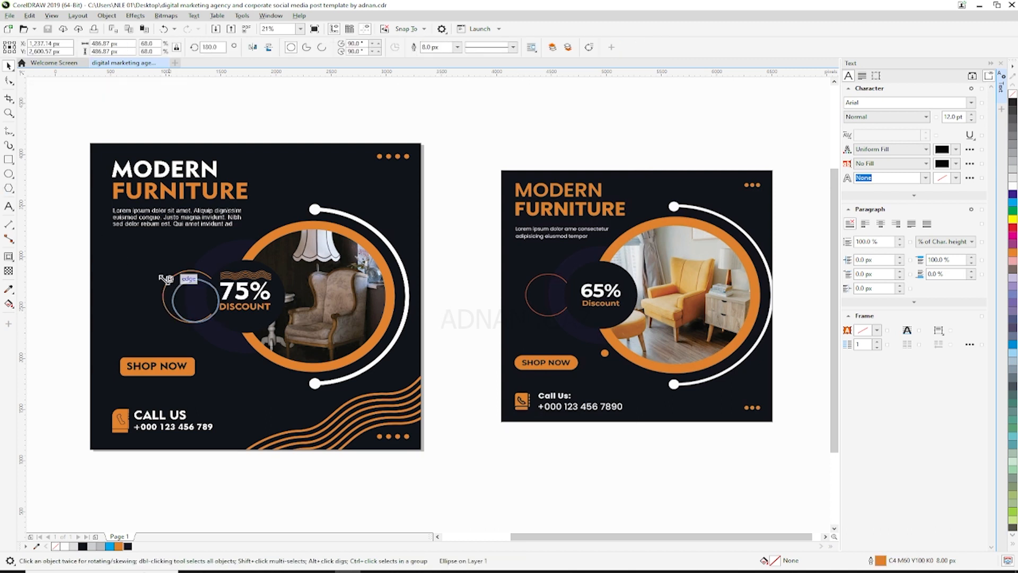
pyautogui.moveTo(208, 324); pyautogui.dragTo(203, 339)
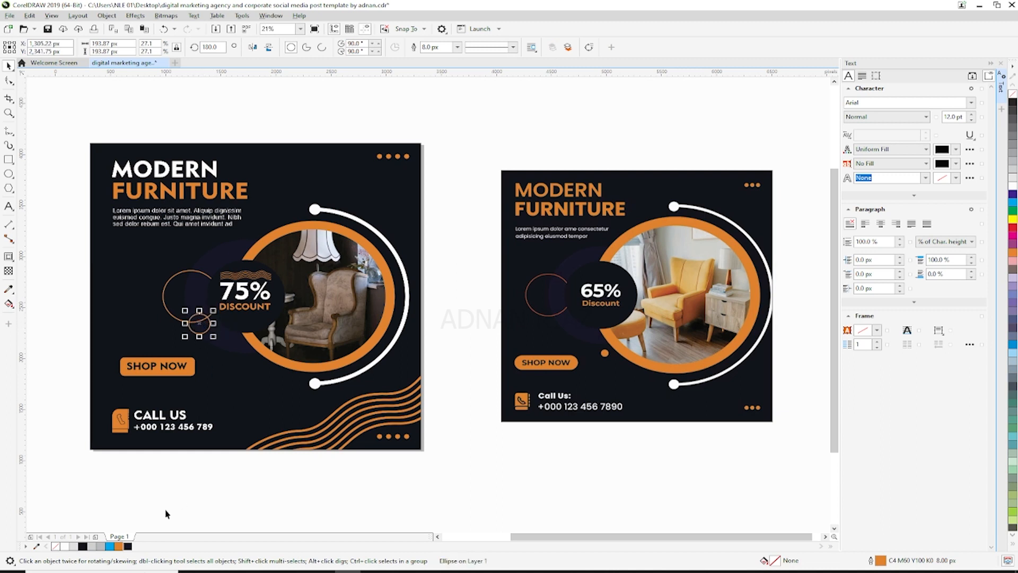
# Step: Give the small circle copy no fill and a white outline
pyautogui.click(132, 547)
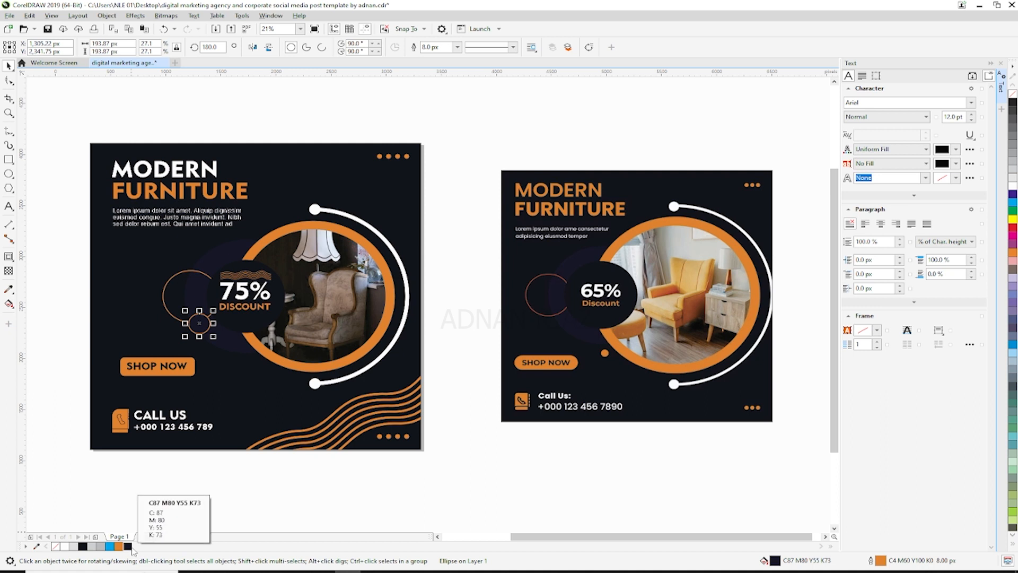
pyautogui.rightClick(128, 547)
pyautogui.click(1012, 95)
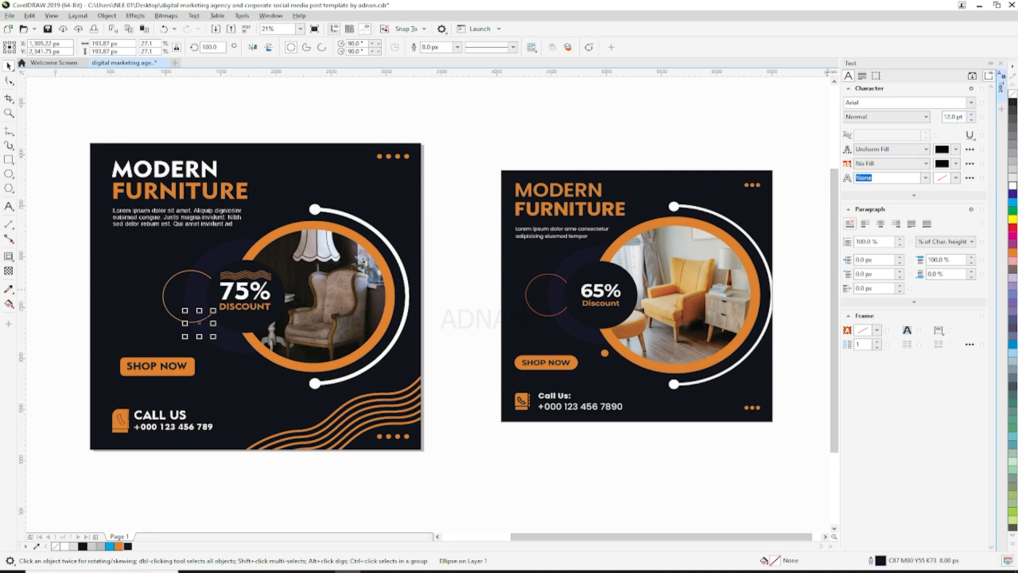
pyautogui.rightClick(1013, 185)
# Step: Delete the reference design beside the page
pyautogui.click(525, 116)
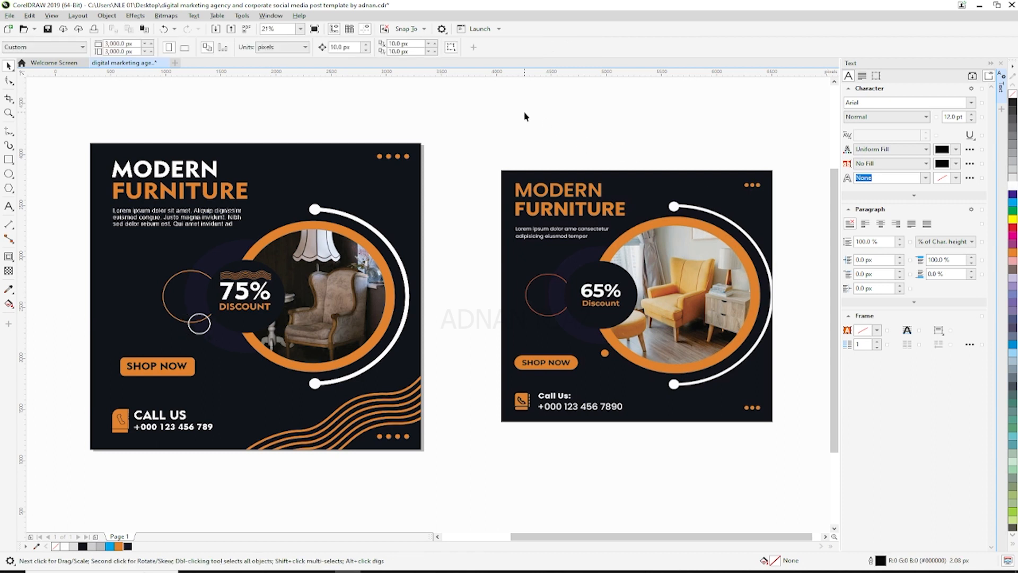
pyautogui.click(752, 184)
pyautogui.press('Delete')
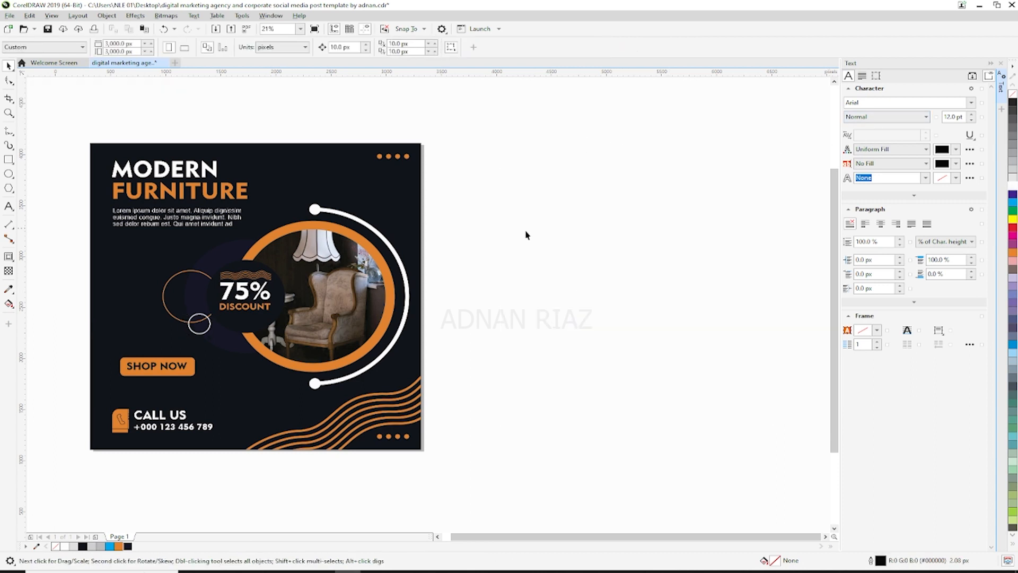
# Step: Place a copy of the small circle, about 97 px wide, near the wavy lines, filled orange without an outline
pyautogui.moveTo(204, 332); pyautogui.dragTo(259, 403)
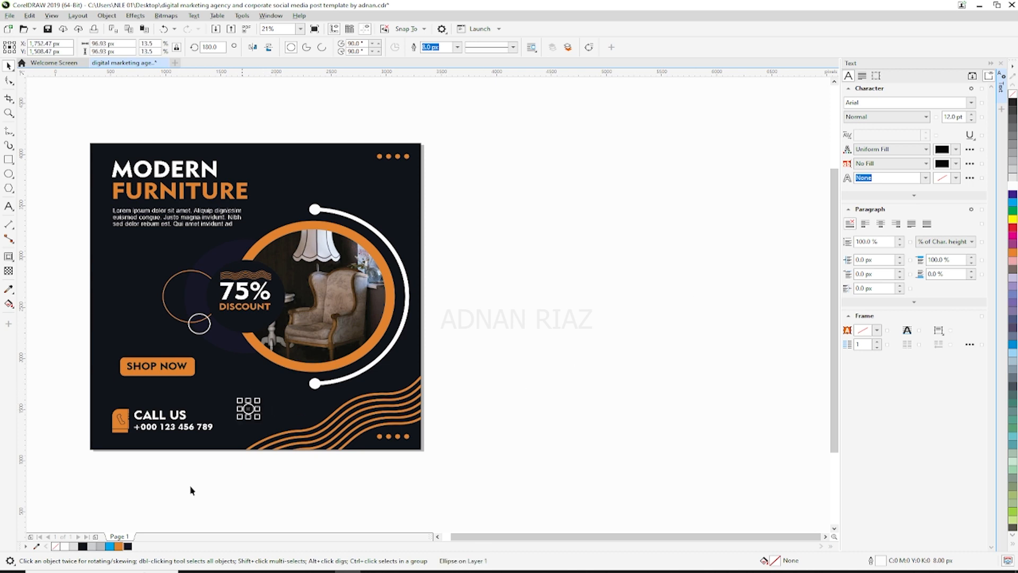
pyautogui.click(119, 545)
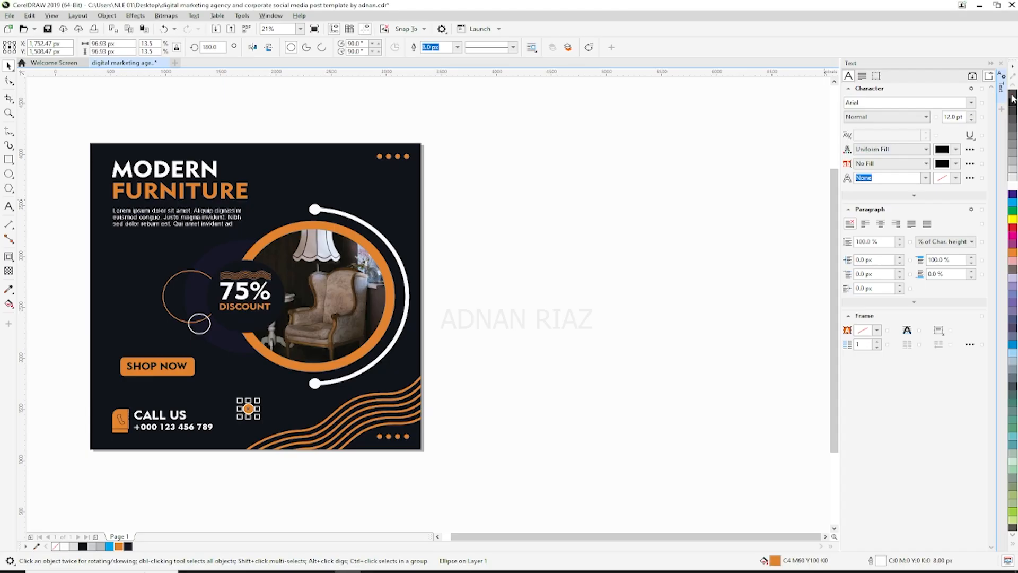
pyautogui.rightClick(1012, 95)
pyautogui.click(545, 345)
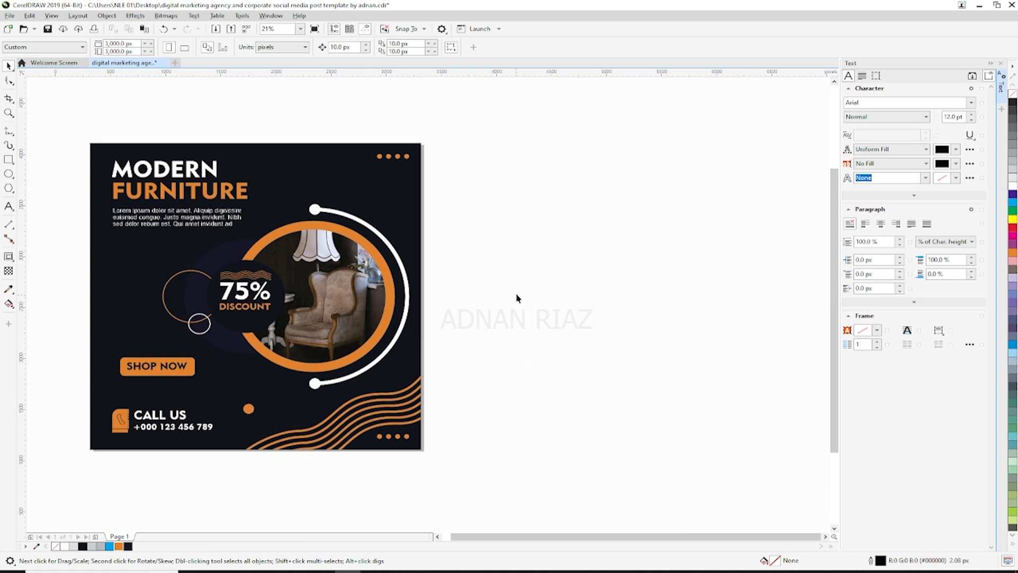
pyautogui.hotkey('shift', 'F4')
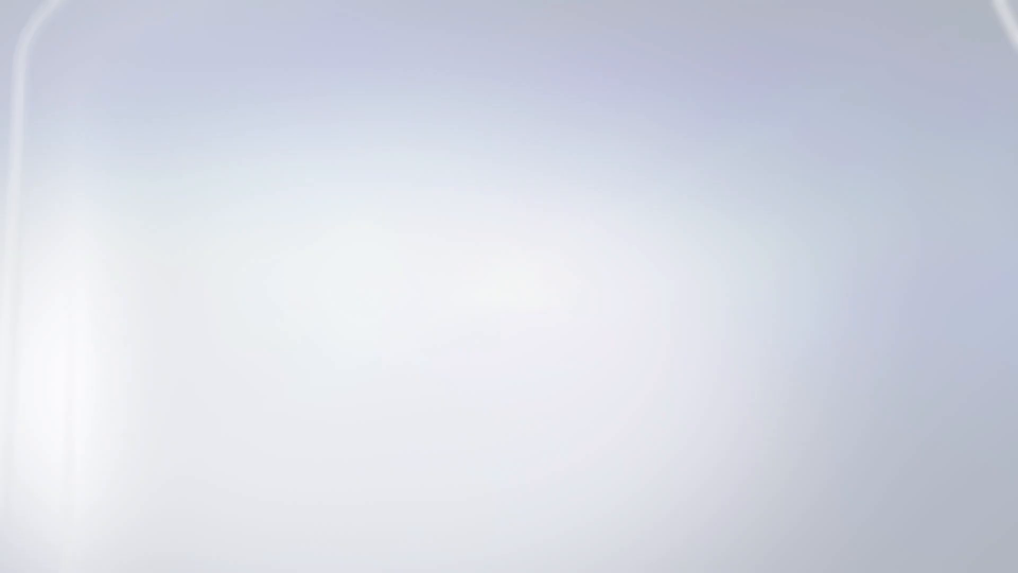